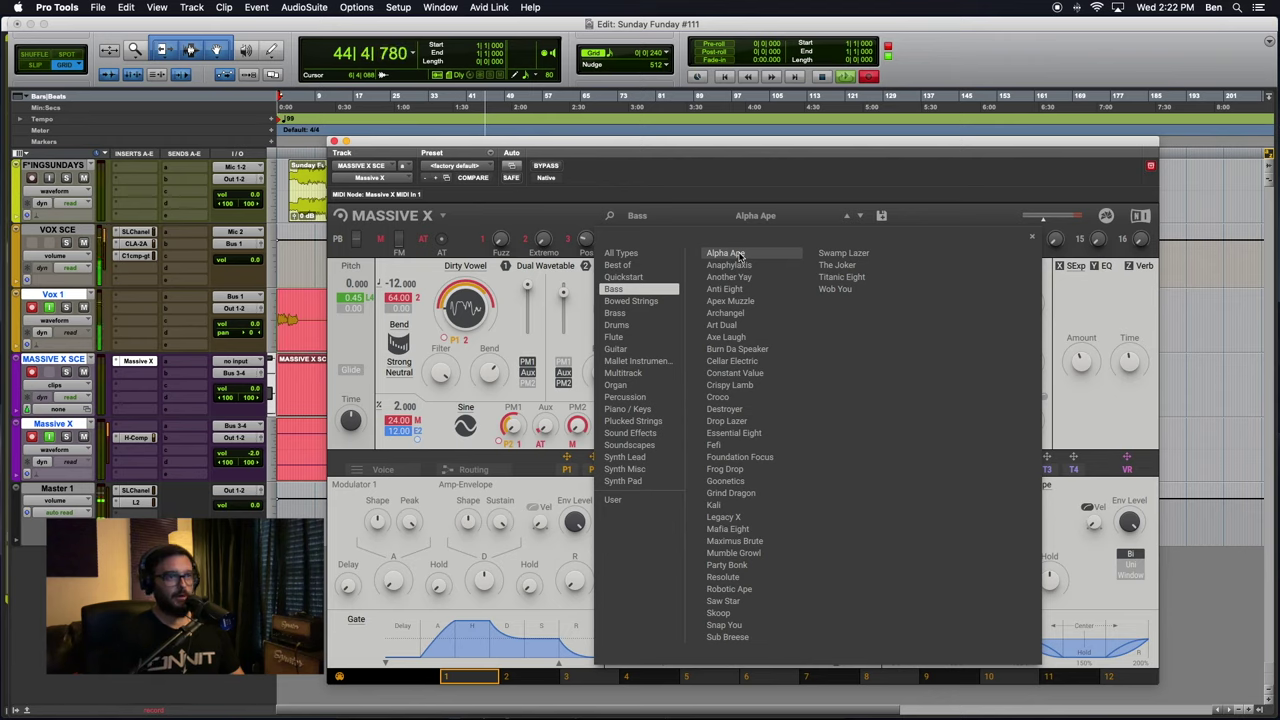
Load the Alpha Ape bass preset in Massive X and audition it along with Anaphylaxis and Another Yay
click(739, 256)
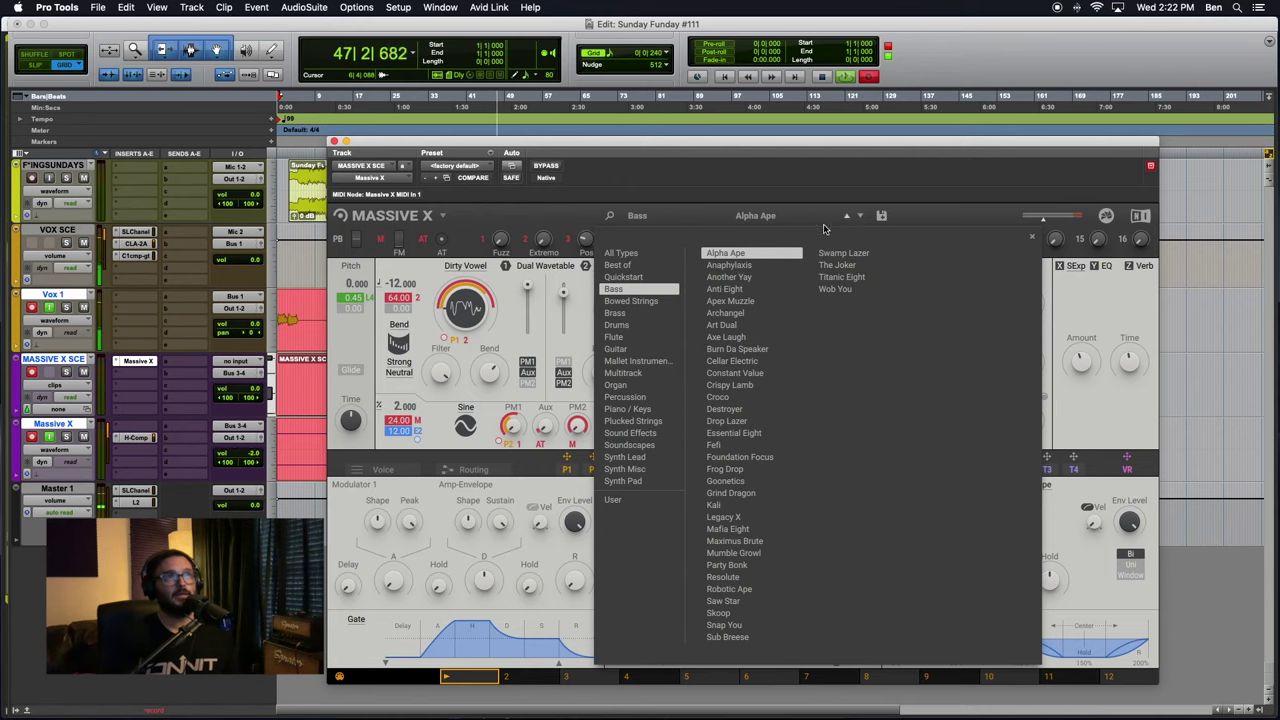
click(740, 224)
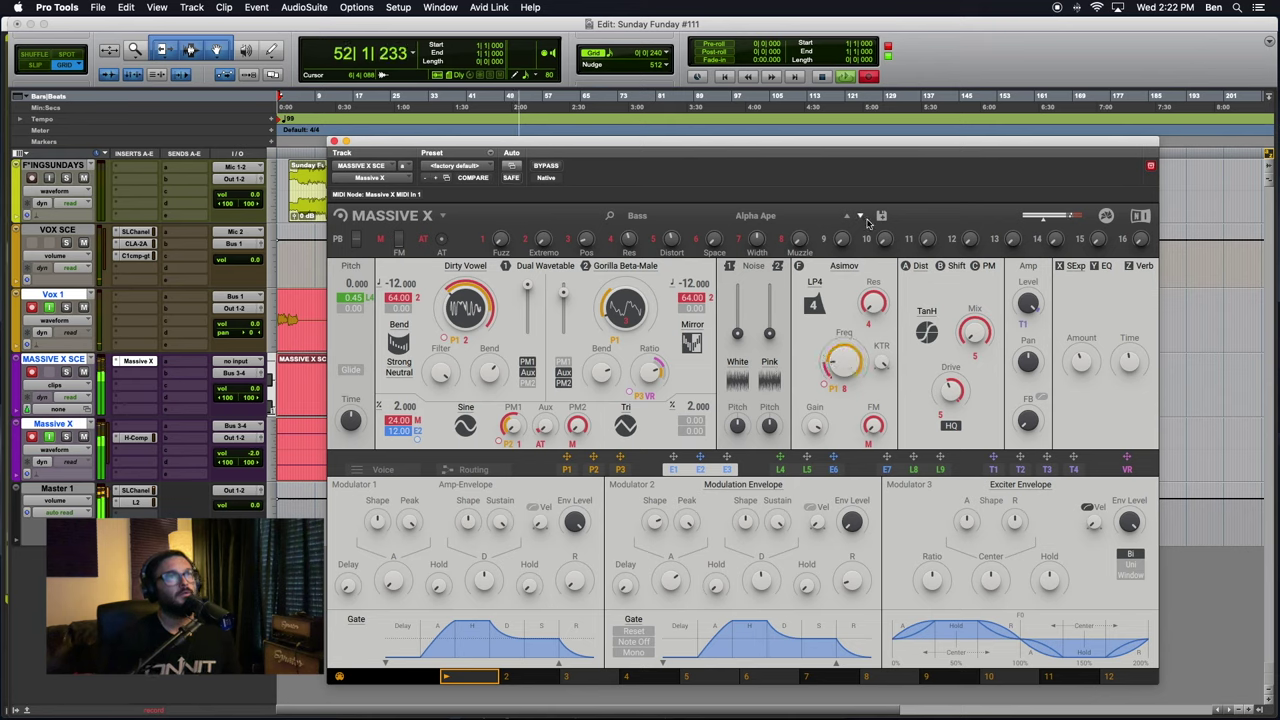
click(860, 217)
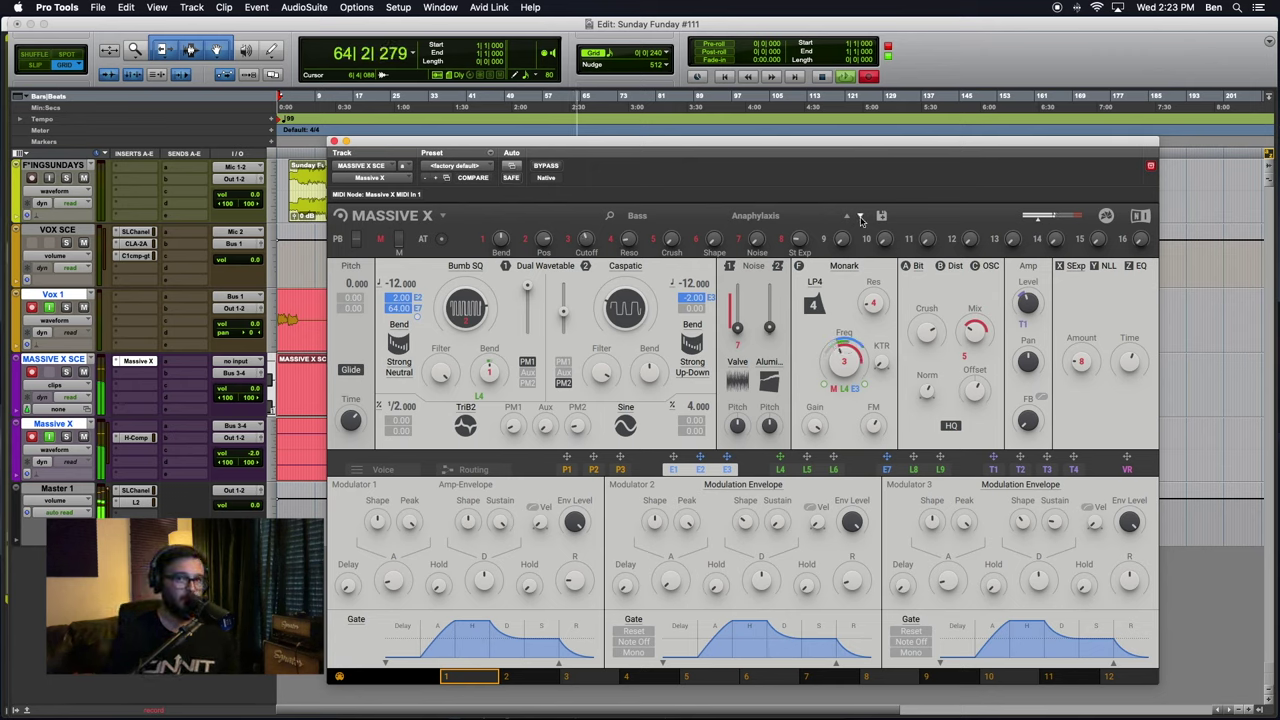
click(861, 219)
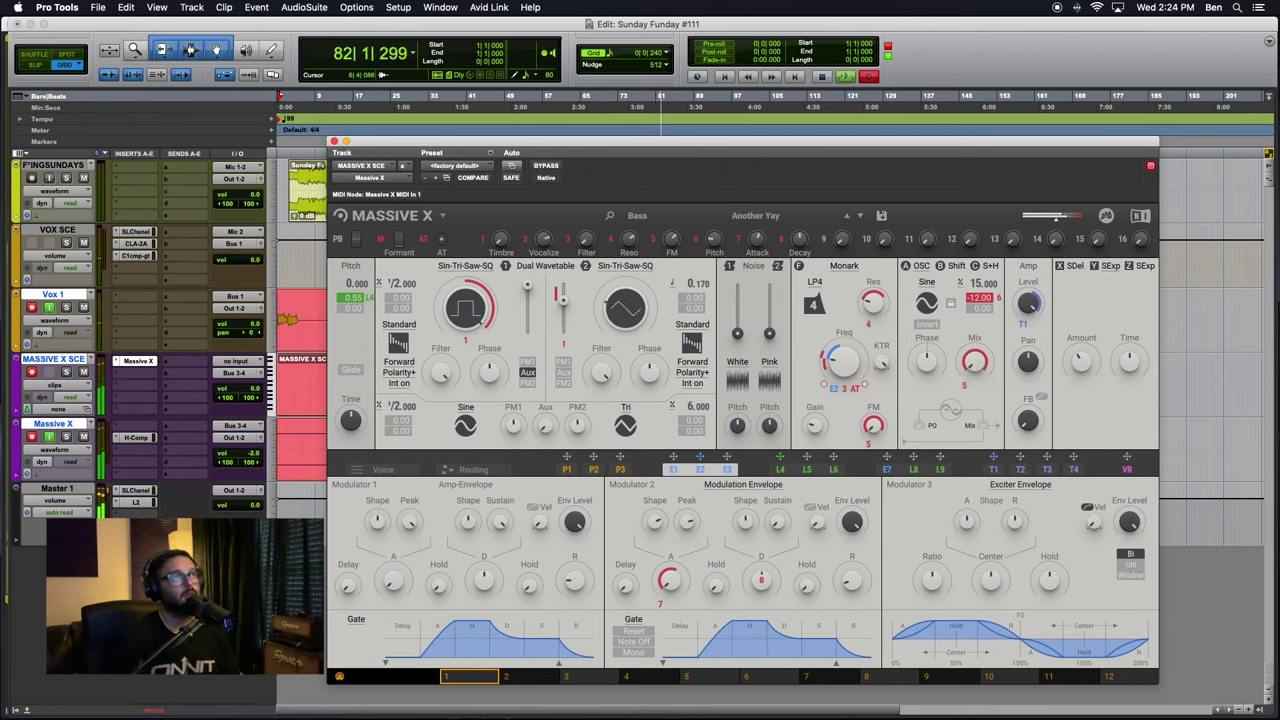
Examine the Another Yay preset's Stereo Delay effect and its Shift and S+H insert settings
mouse_move(739, 341)
mouse_down()
mouse_move(738, 298)
mouse_move(738, 338)
mouse_up()
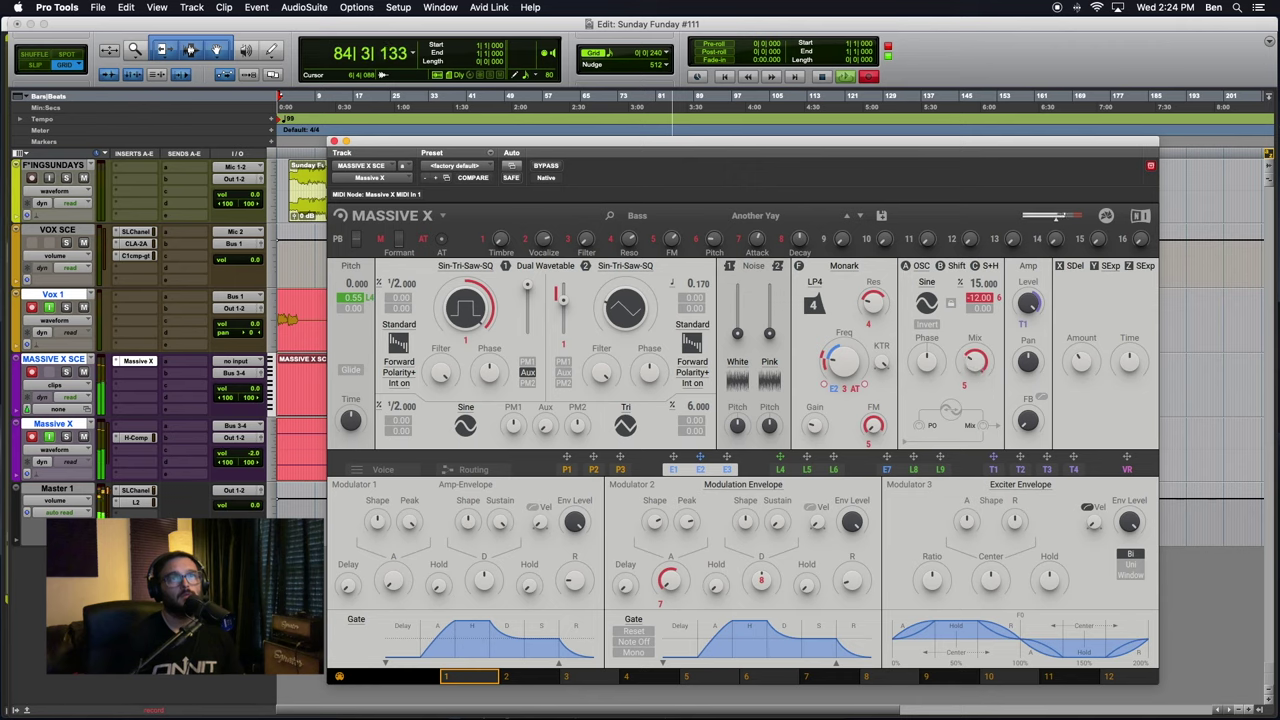
click(1073, 266)
click(1074, 266)
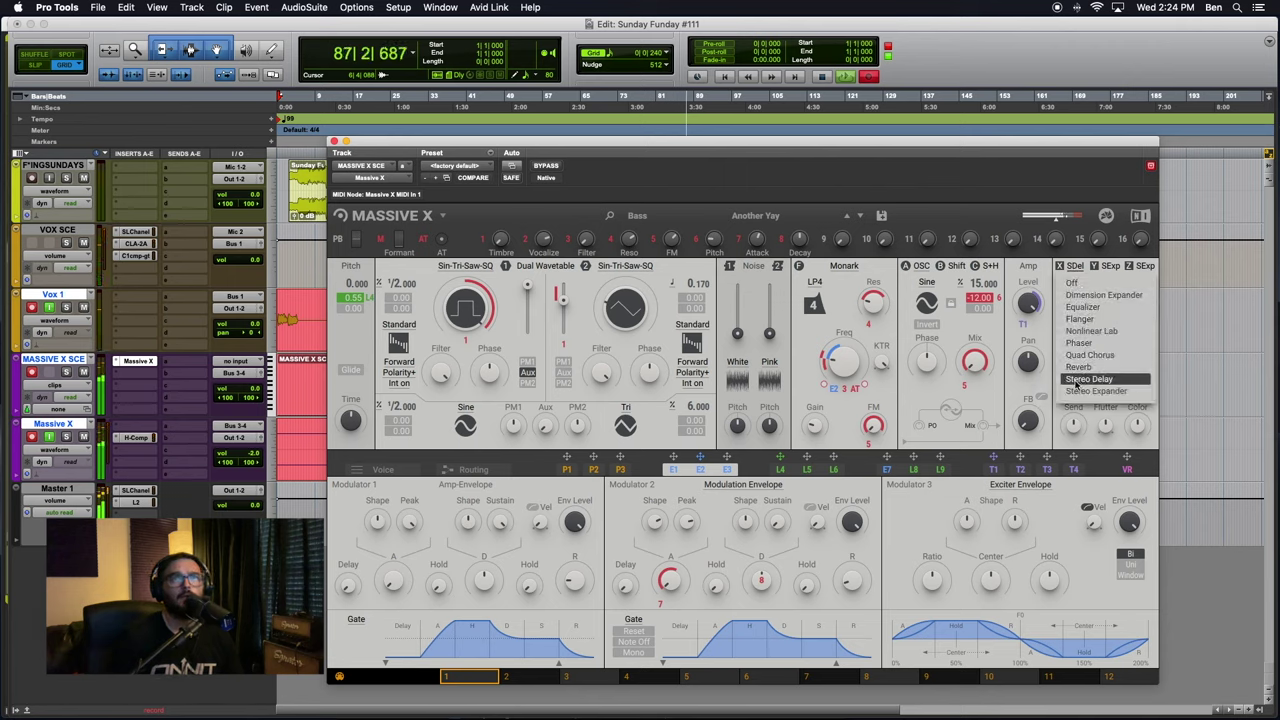
click(1075, 267)
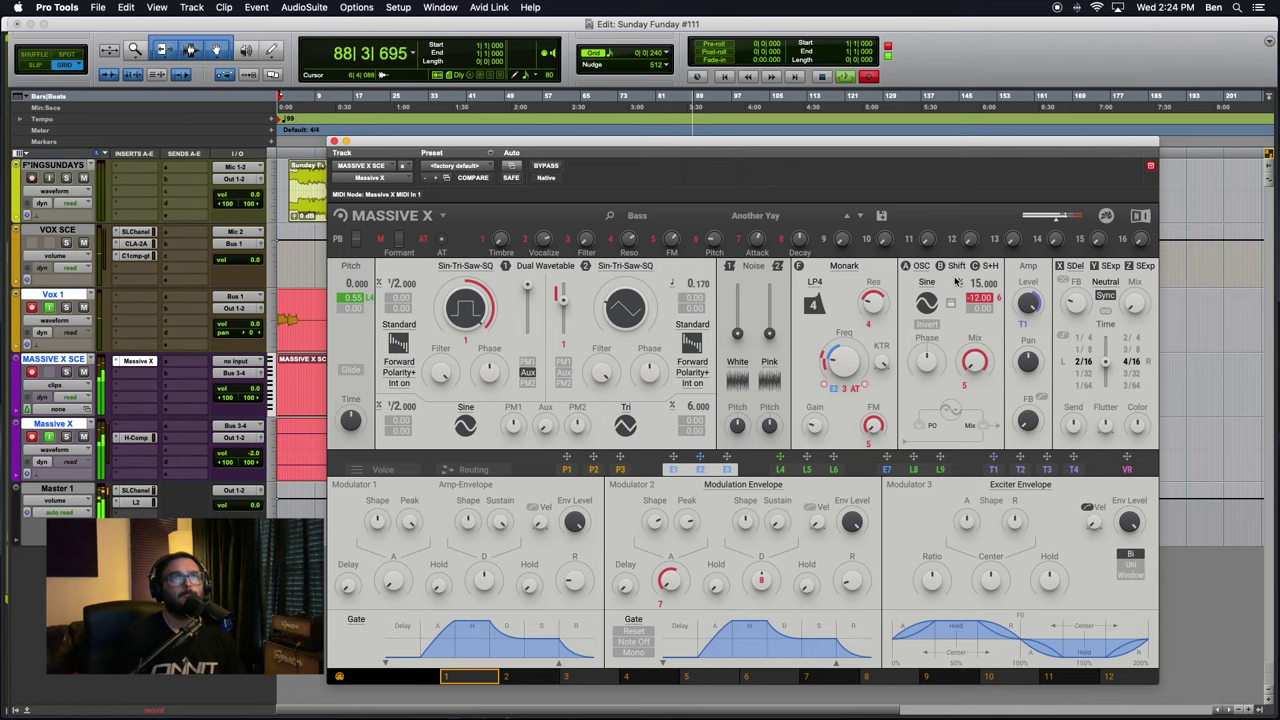
click(956, 267)
click(988, 267)
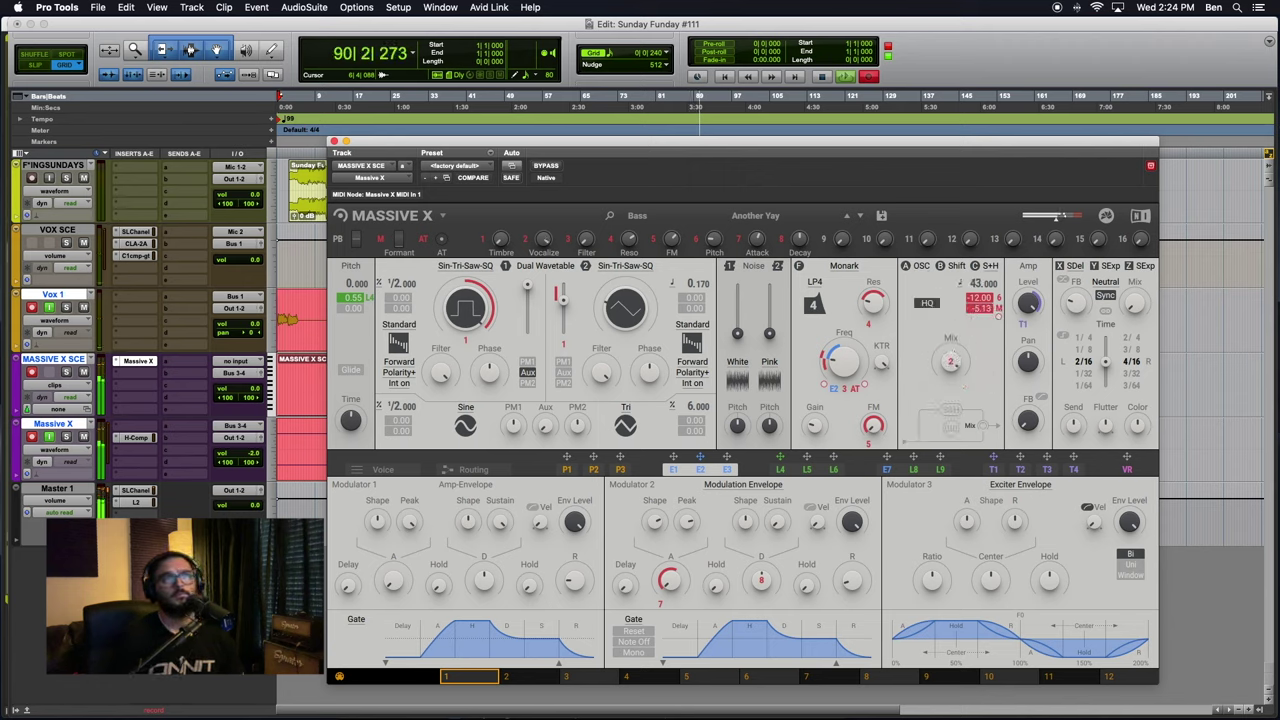
click(956, 267)
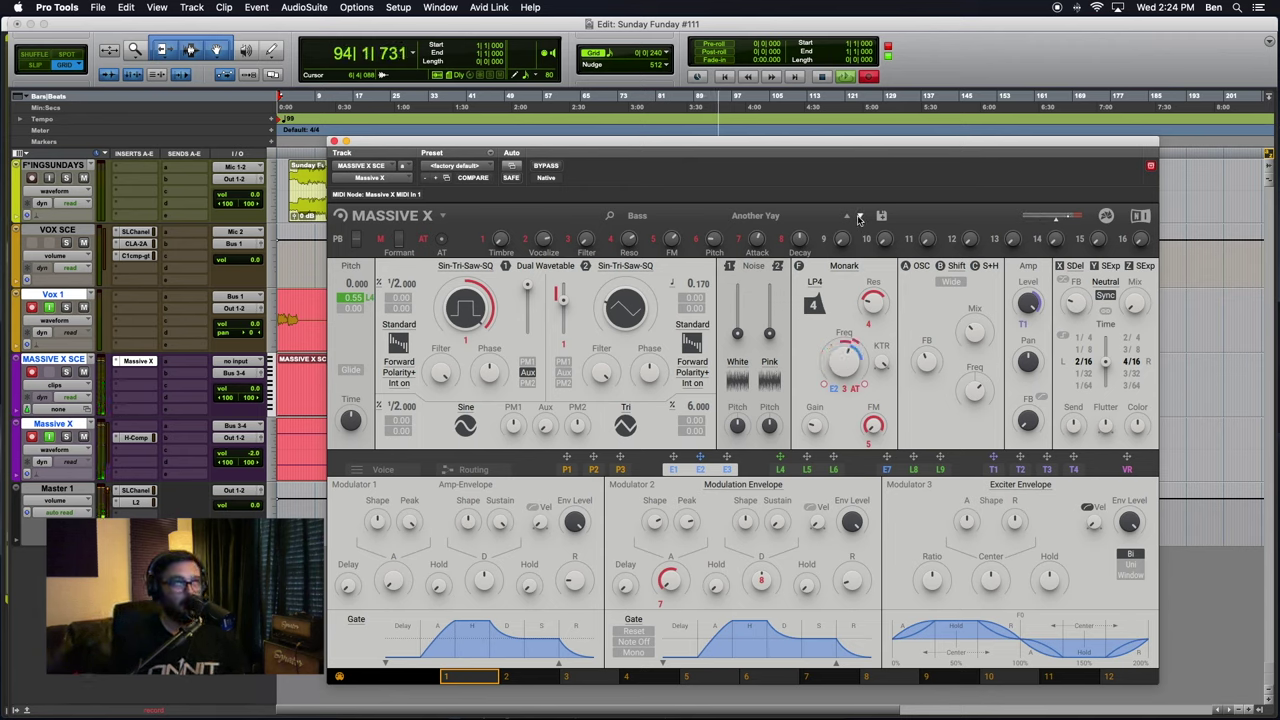
Audition the bass presets one after another from Anti Eight through Foundation Focus
click(860, 218)
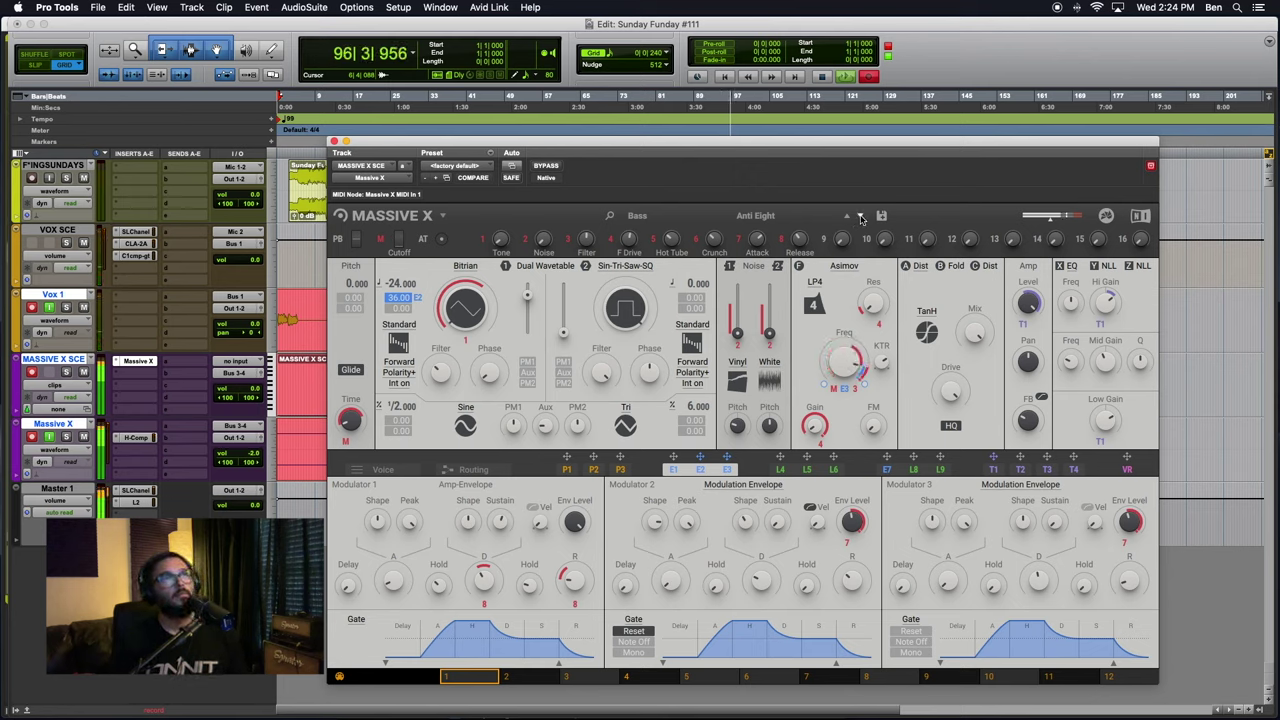
click(860, 218)
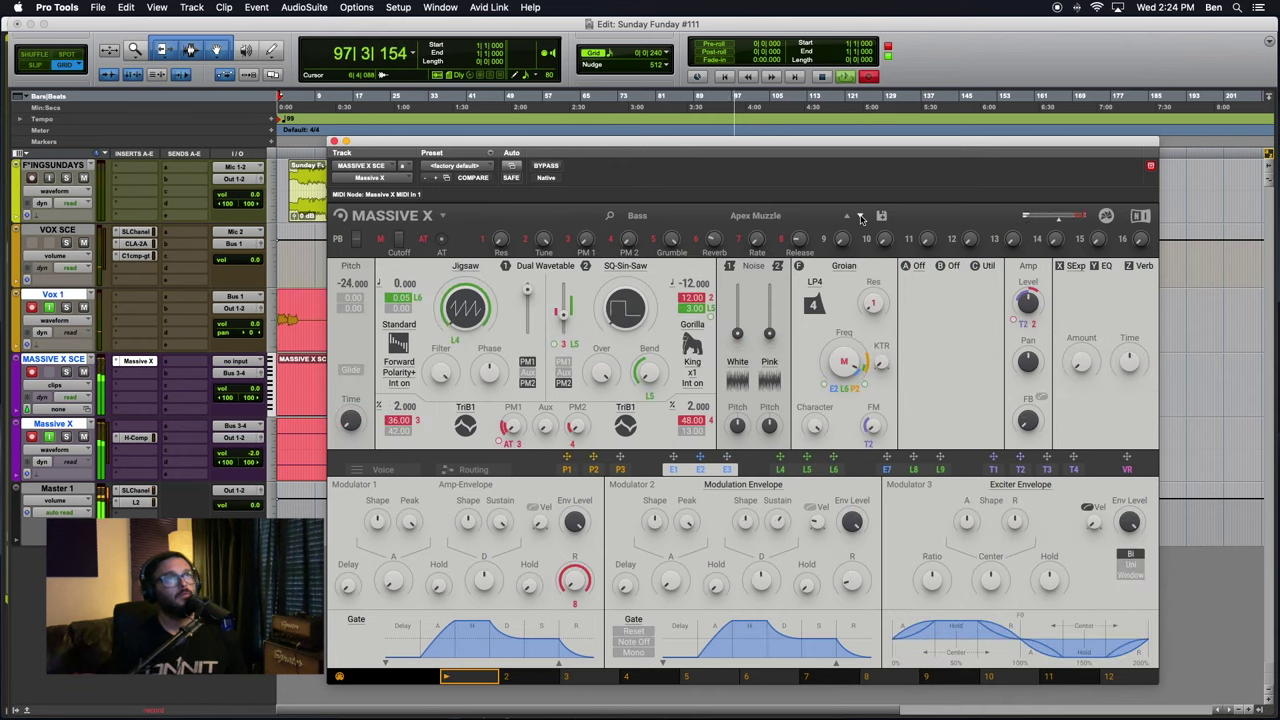
click(861, 218)
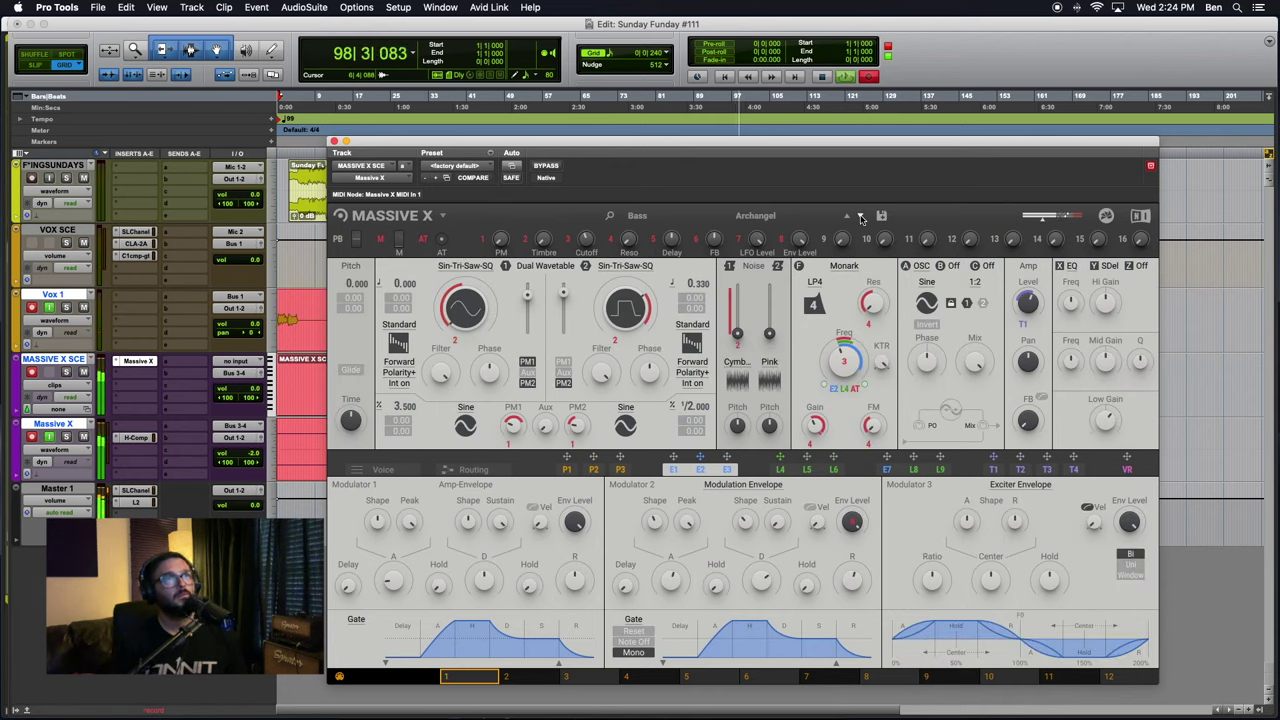
click(861, 218)
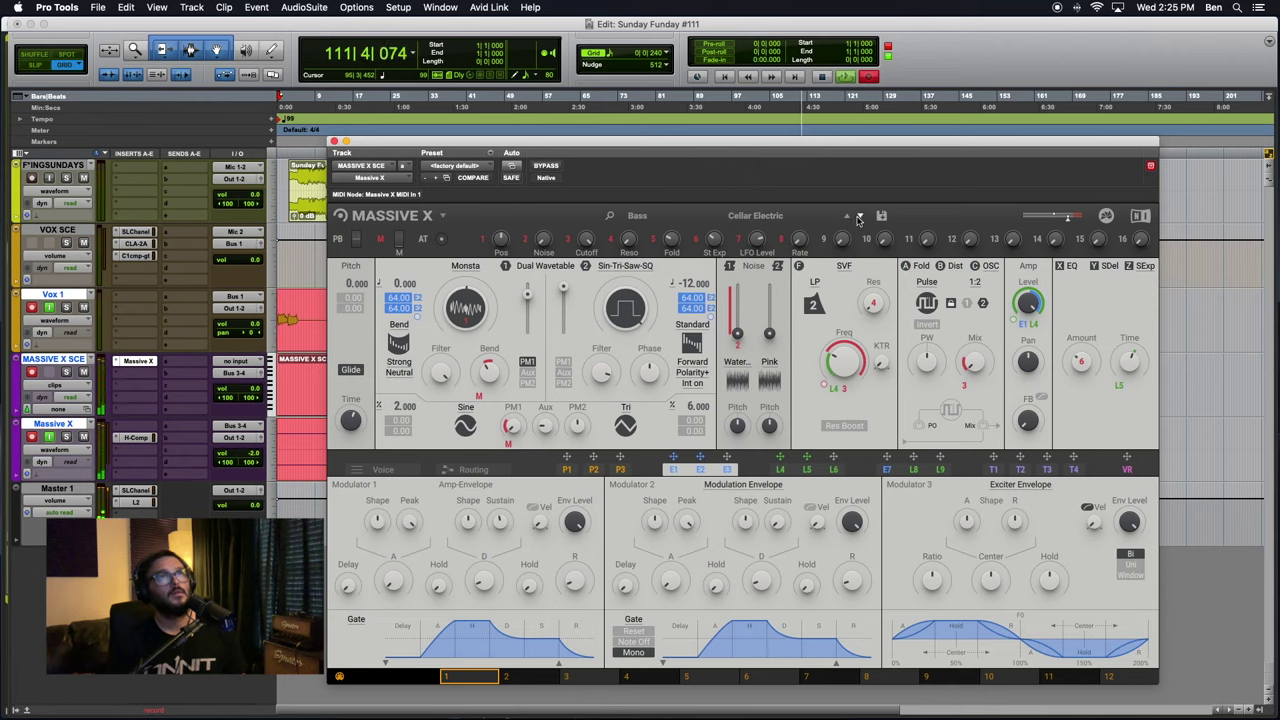
click(858, 218)
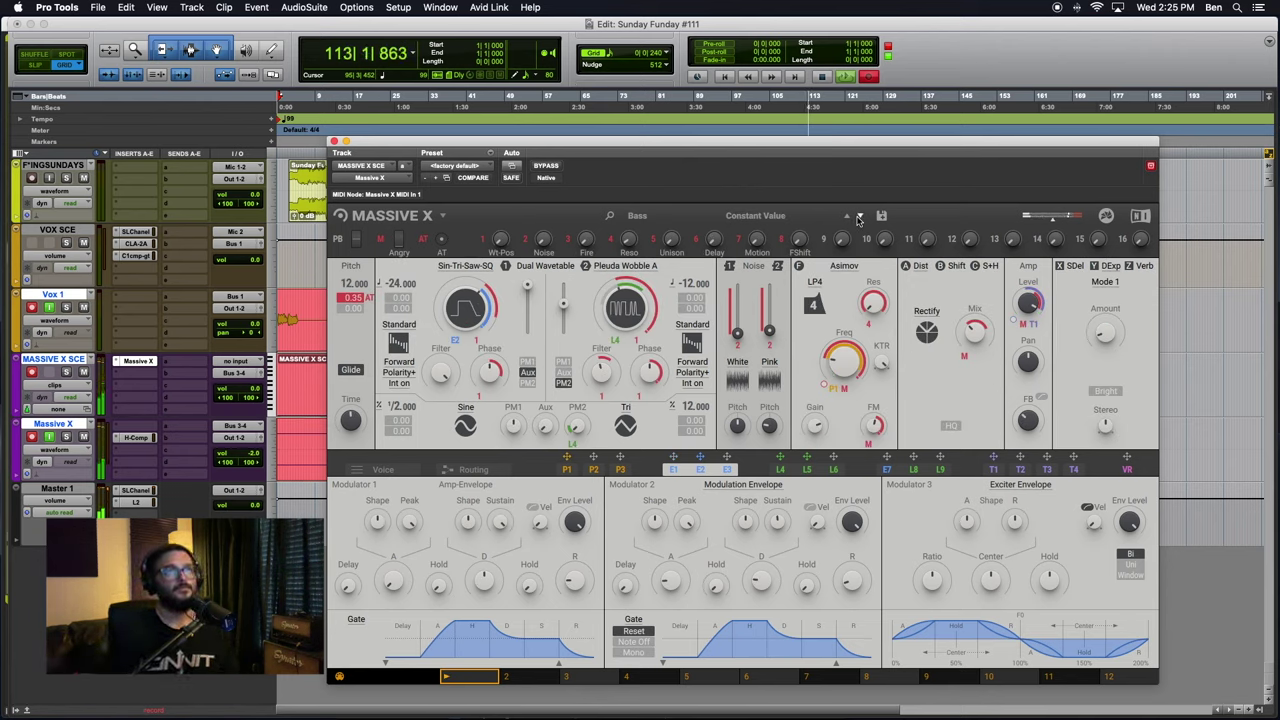
click(859, 219)
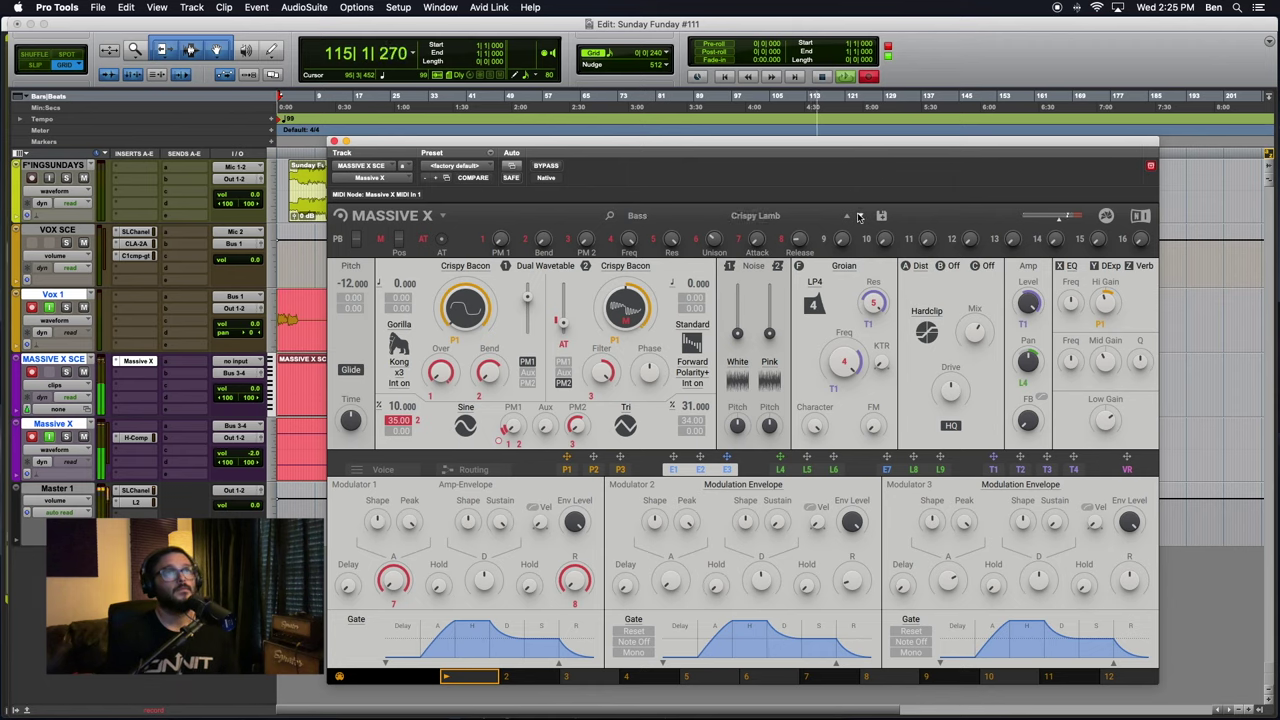
click(859, 217)
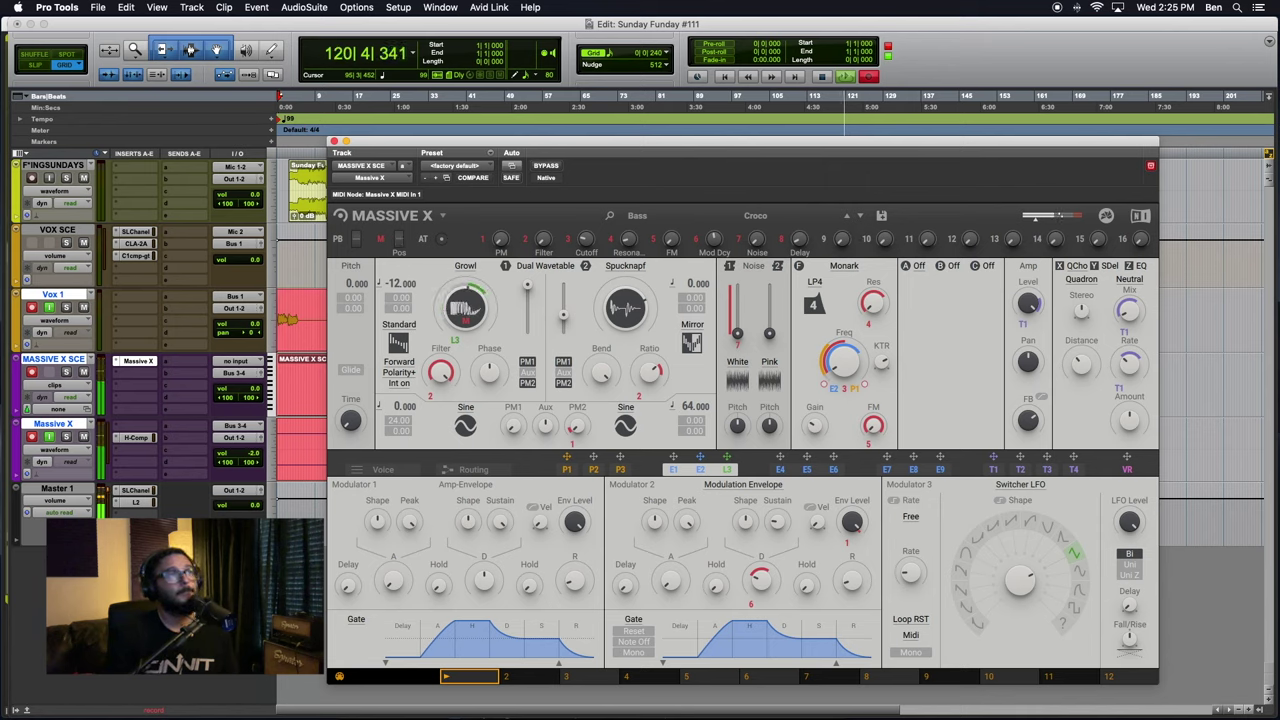
click(860, 216)
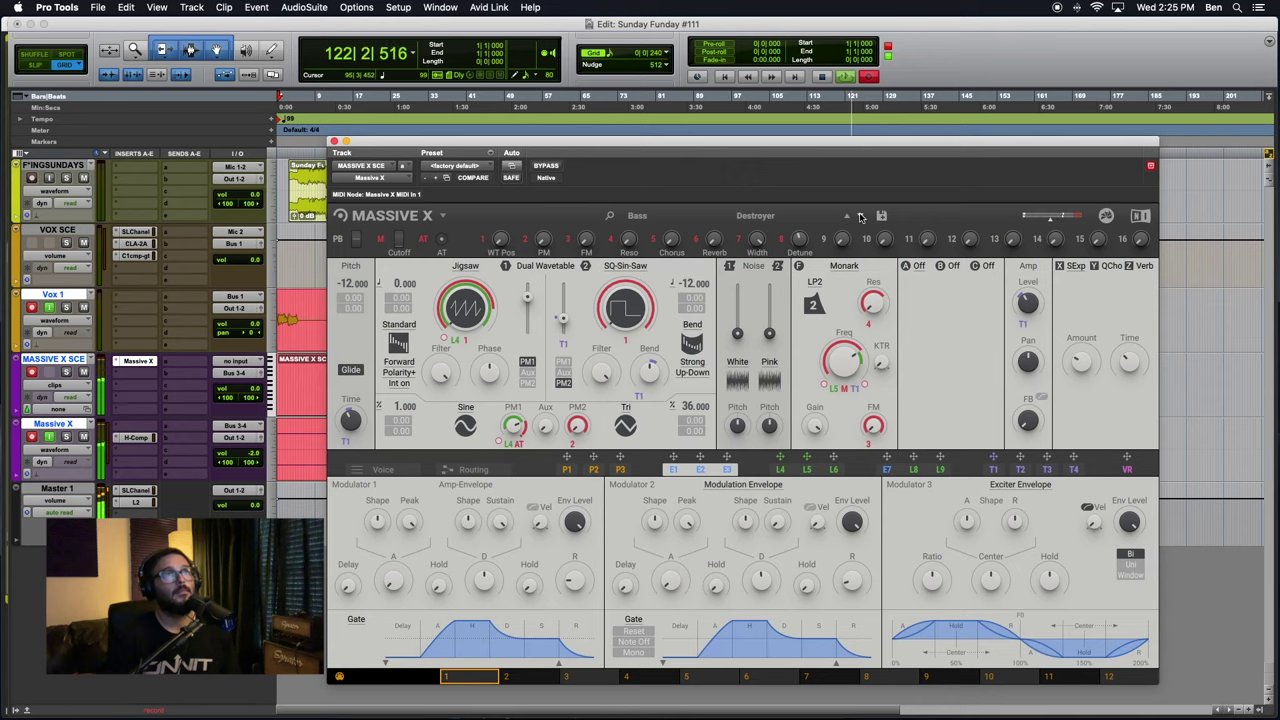
click(860, 216)
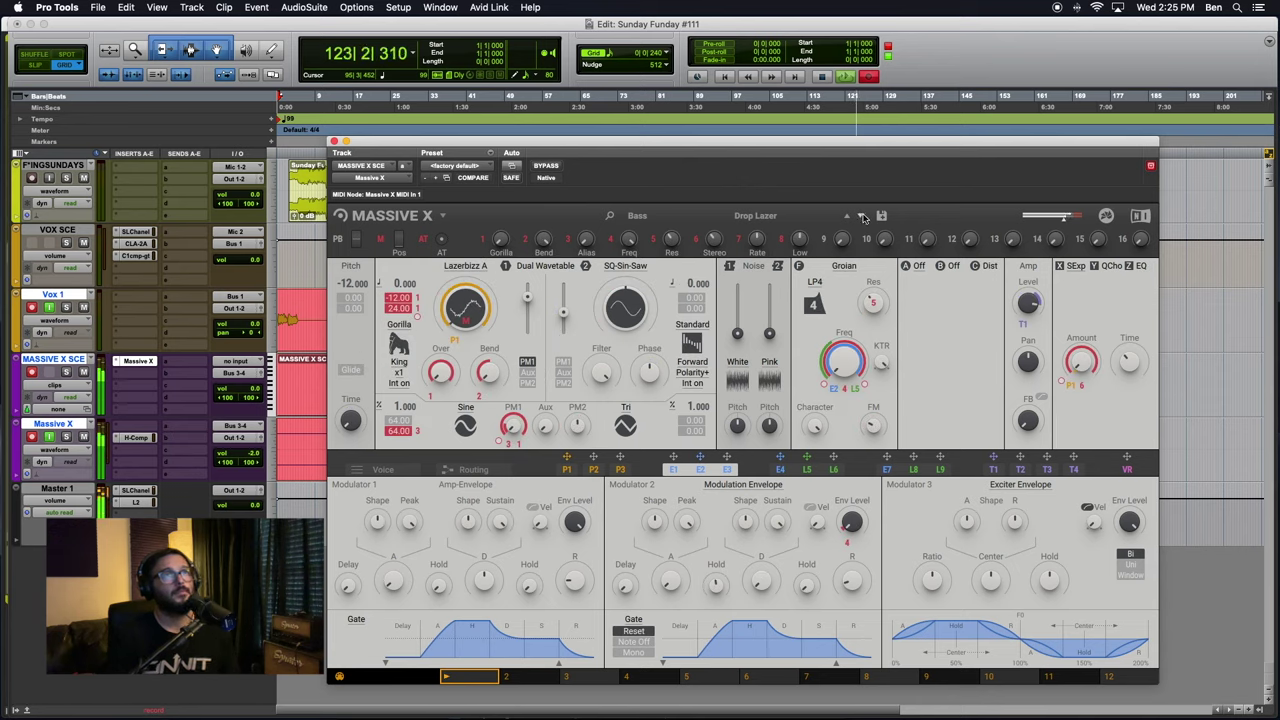
click(860, 216)
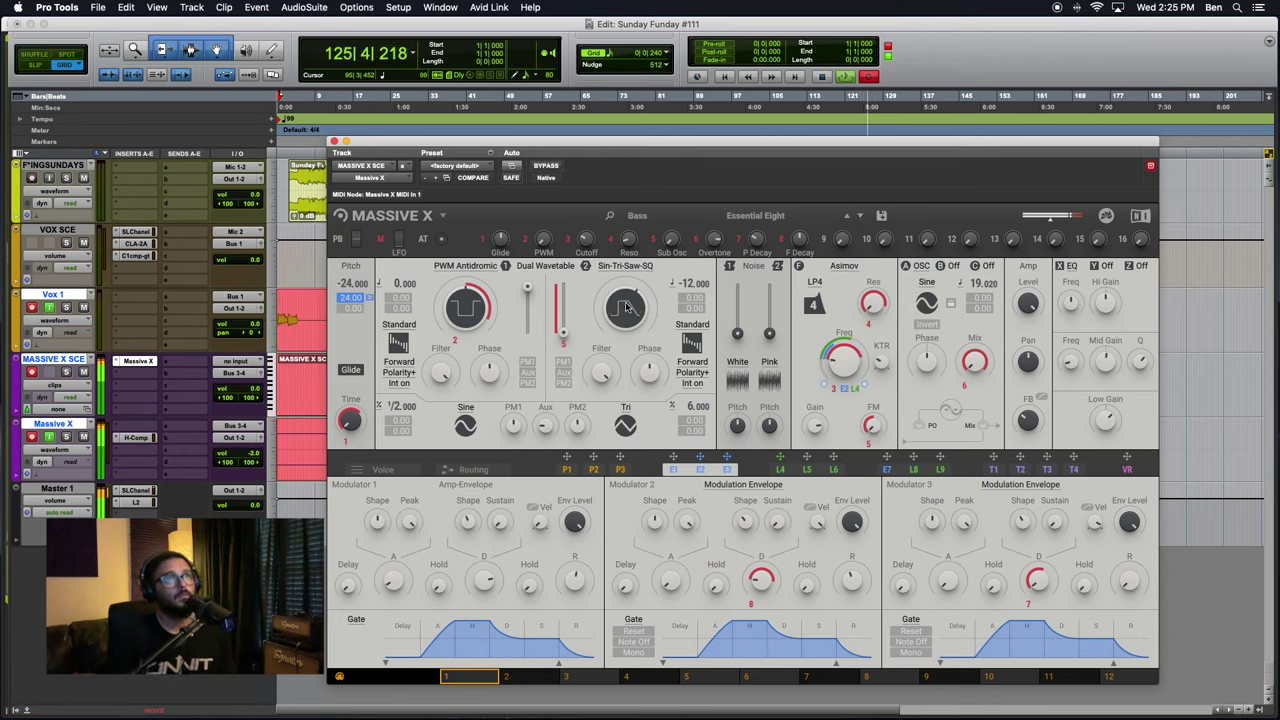
click(860, 218)
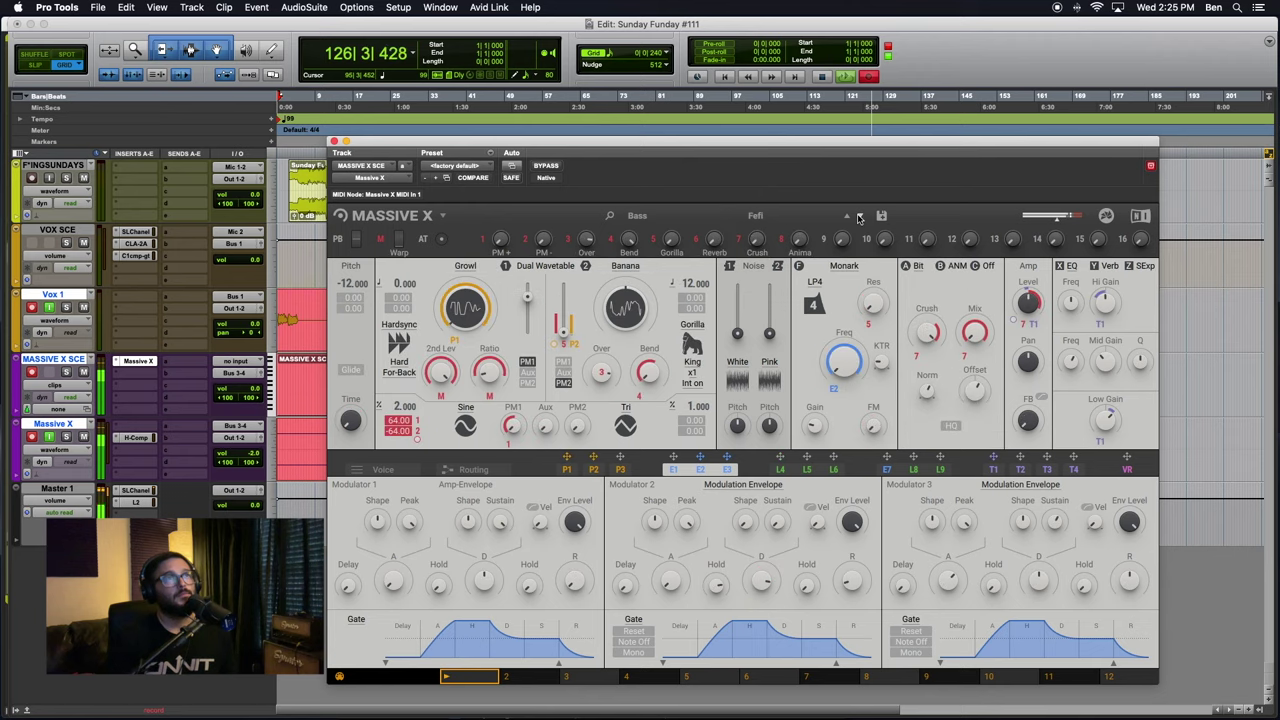
click(752, 217)
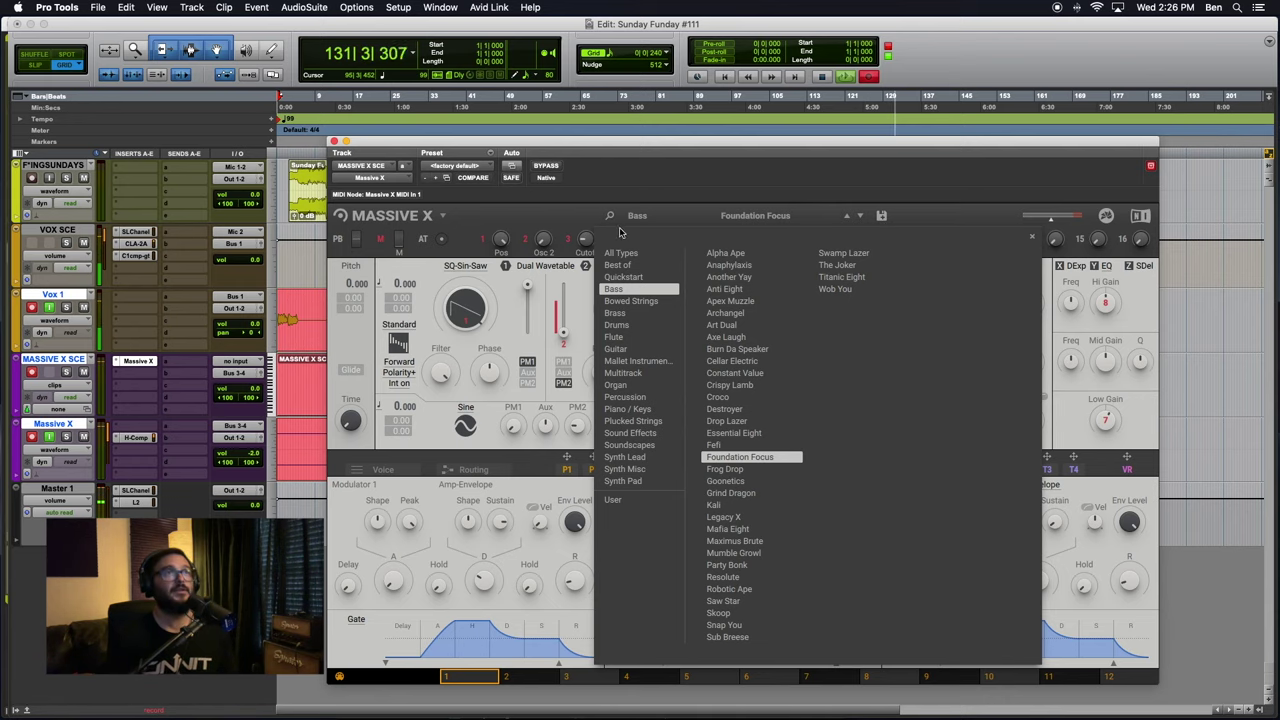
click(873, 217)
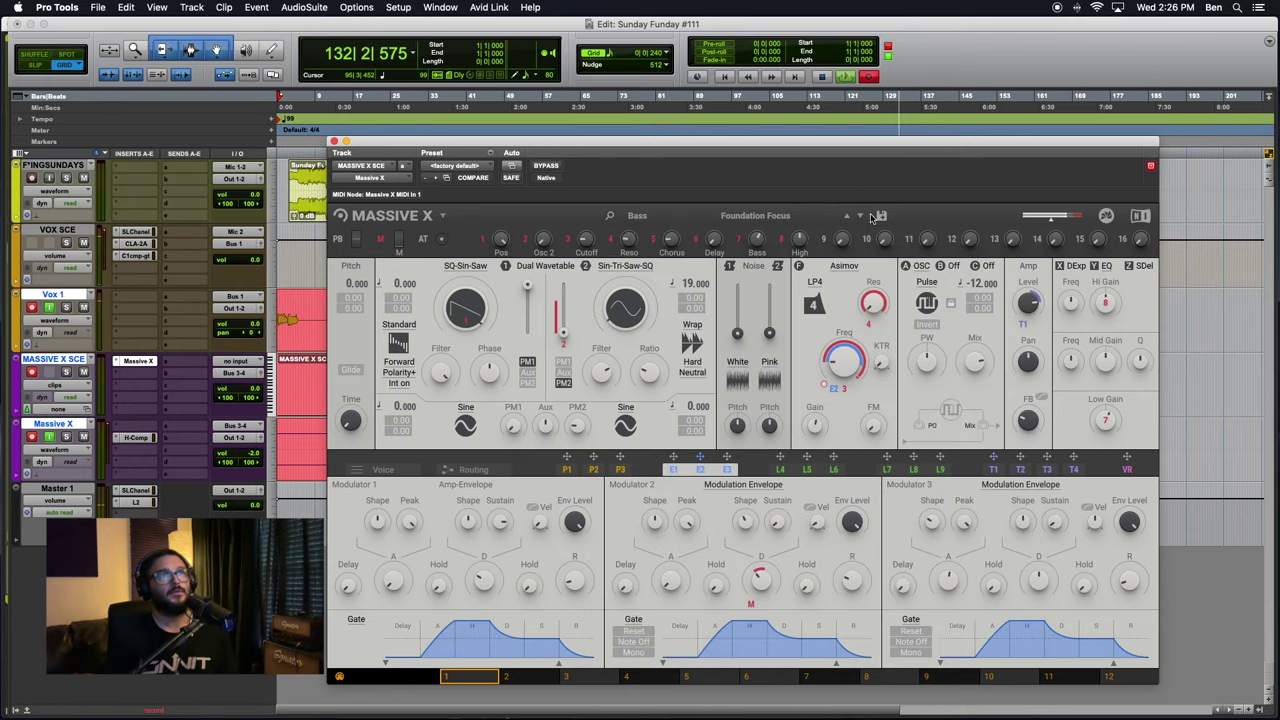
Compare the Frog Drop and Goonetics bass presets, returning to Frog Drop to show its T1 tracker curve
click(861, 217)
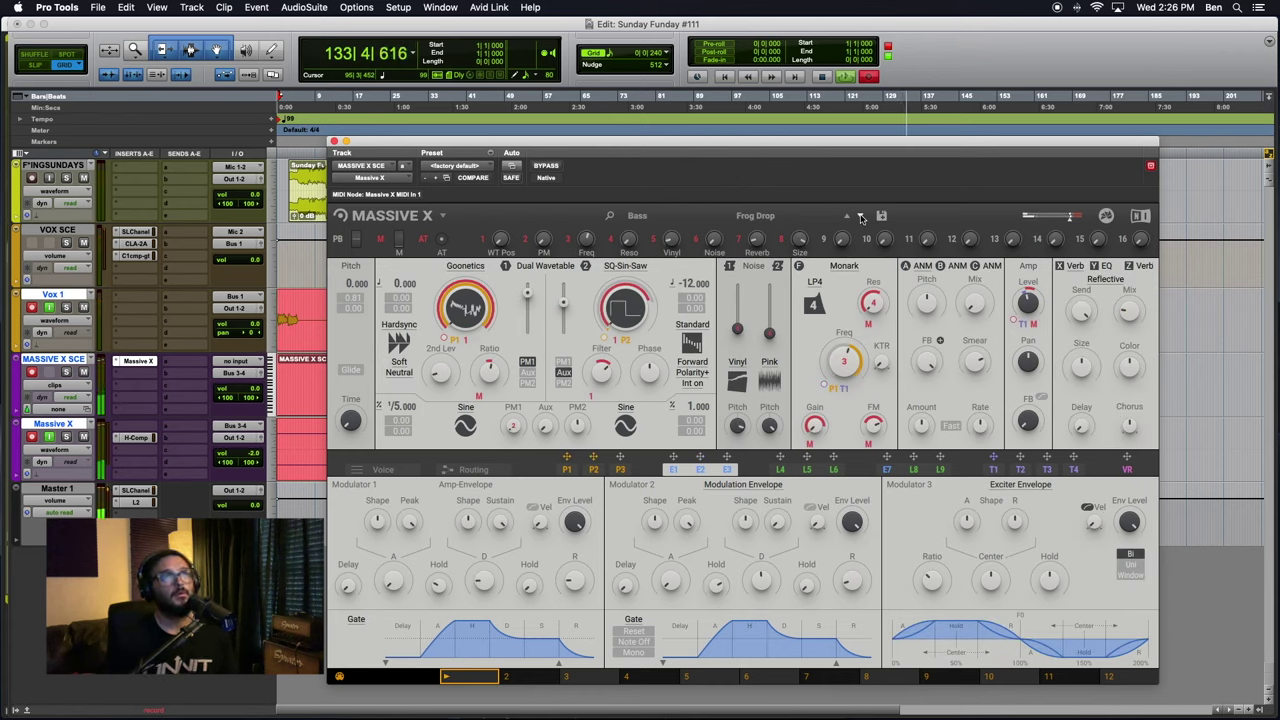
click(861, 217)
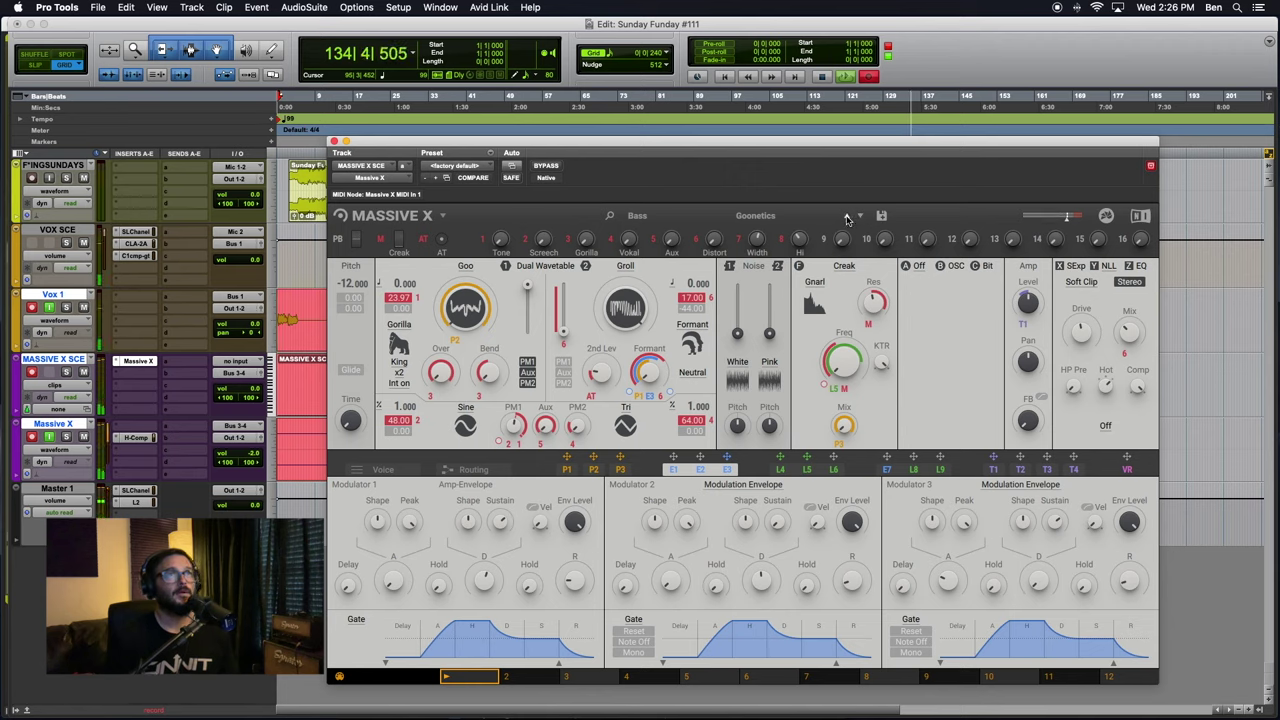
click(847, 216)
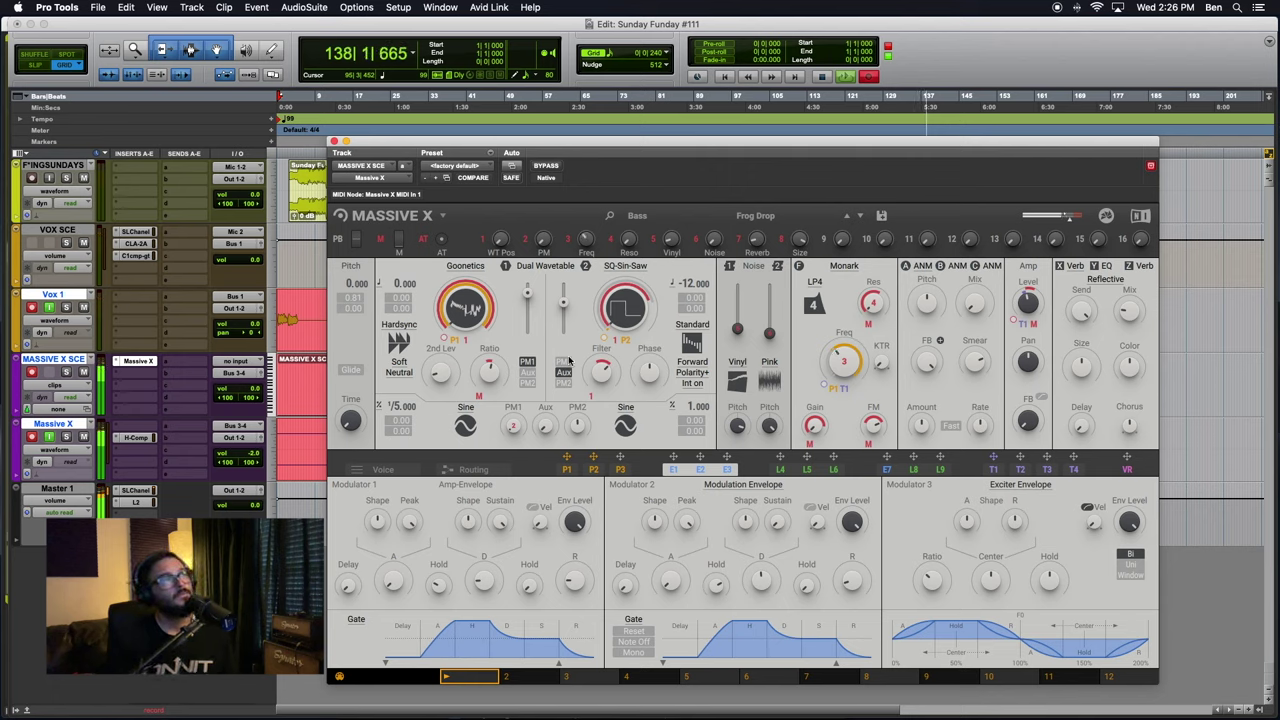
click(993, 470)
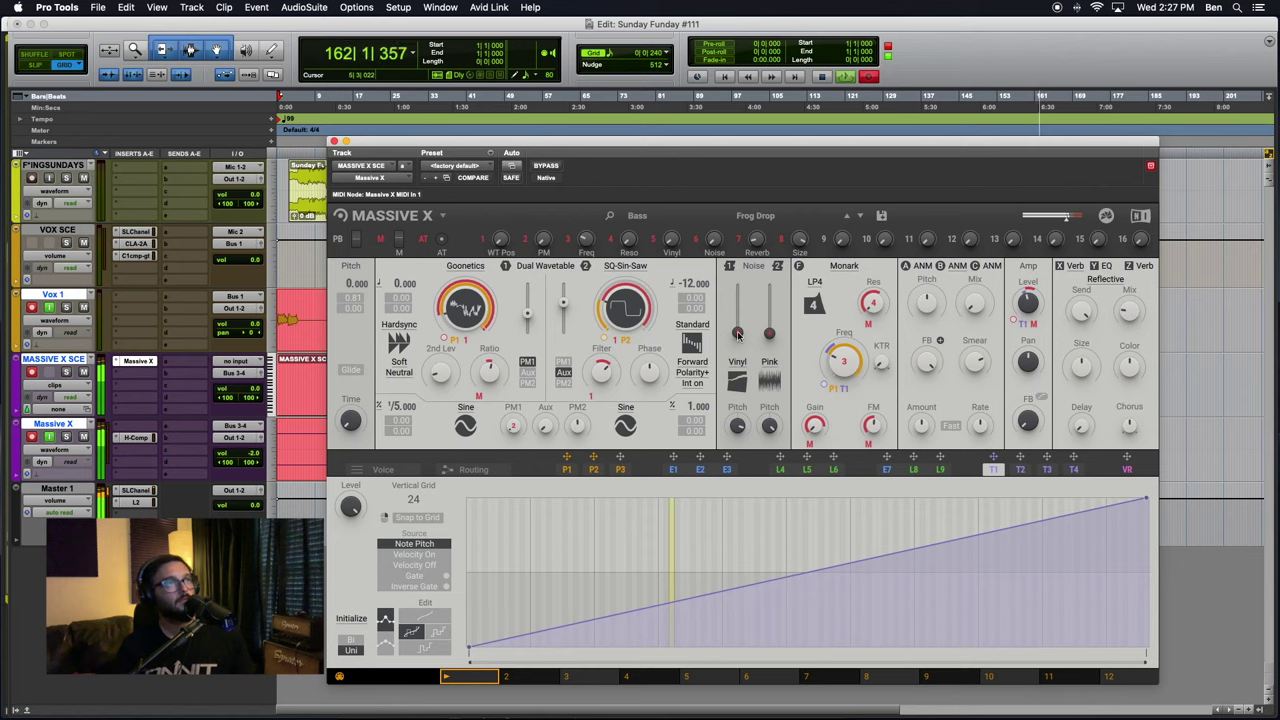
Audition the bass presets one after another from Goonetics through Resolute, and open the preset list
click(859, 218)
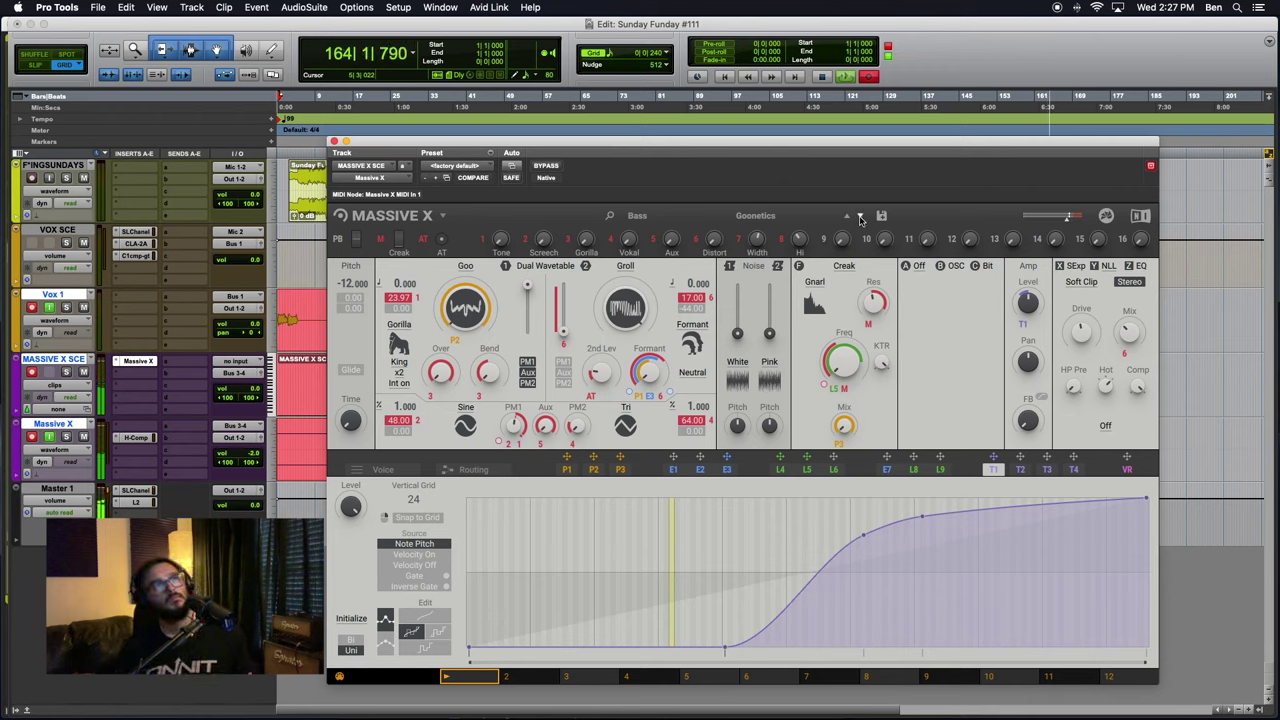
click(859, 218)
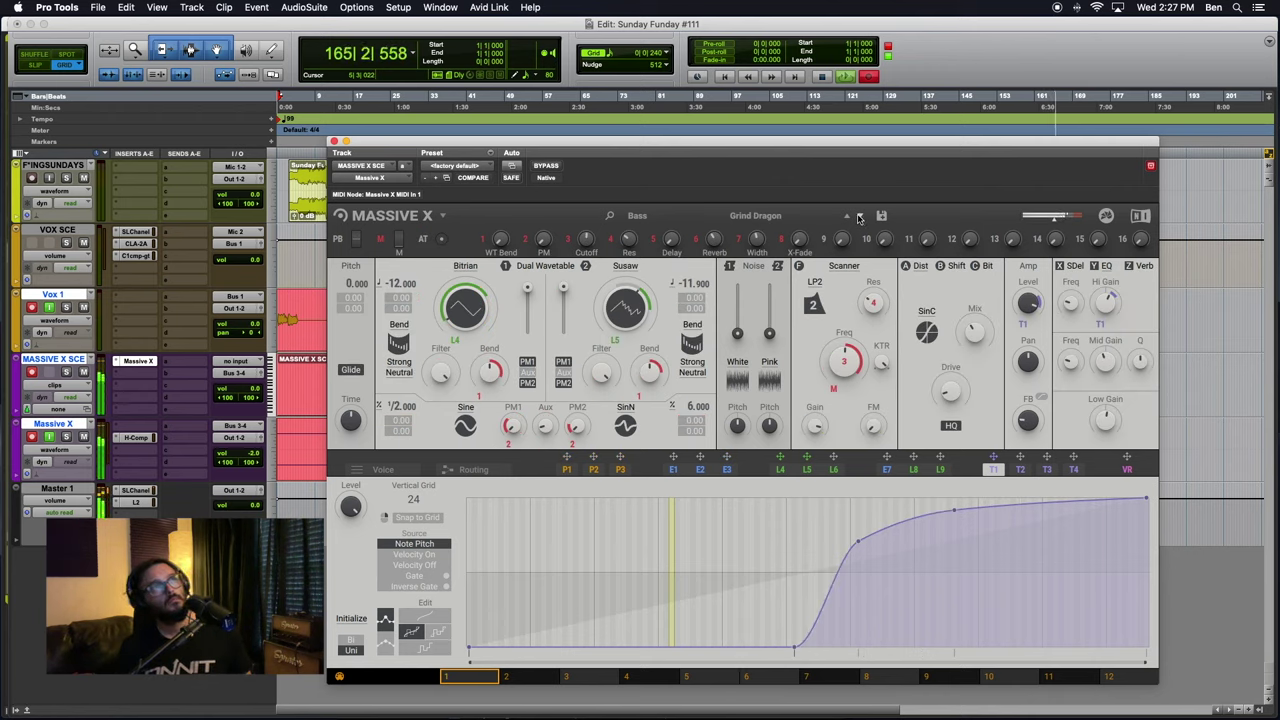
click(859, 218)
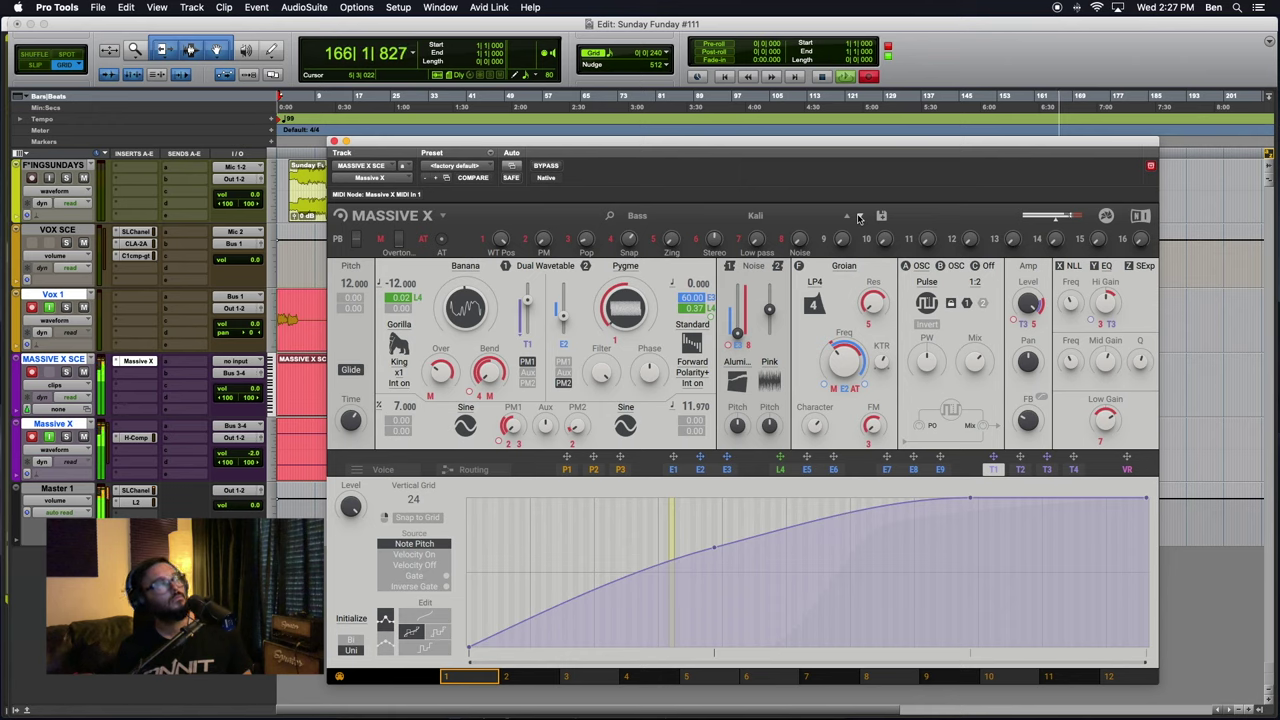
click(859, 218)
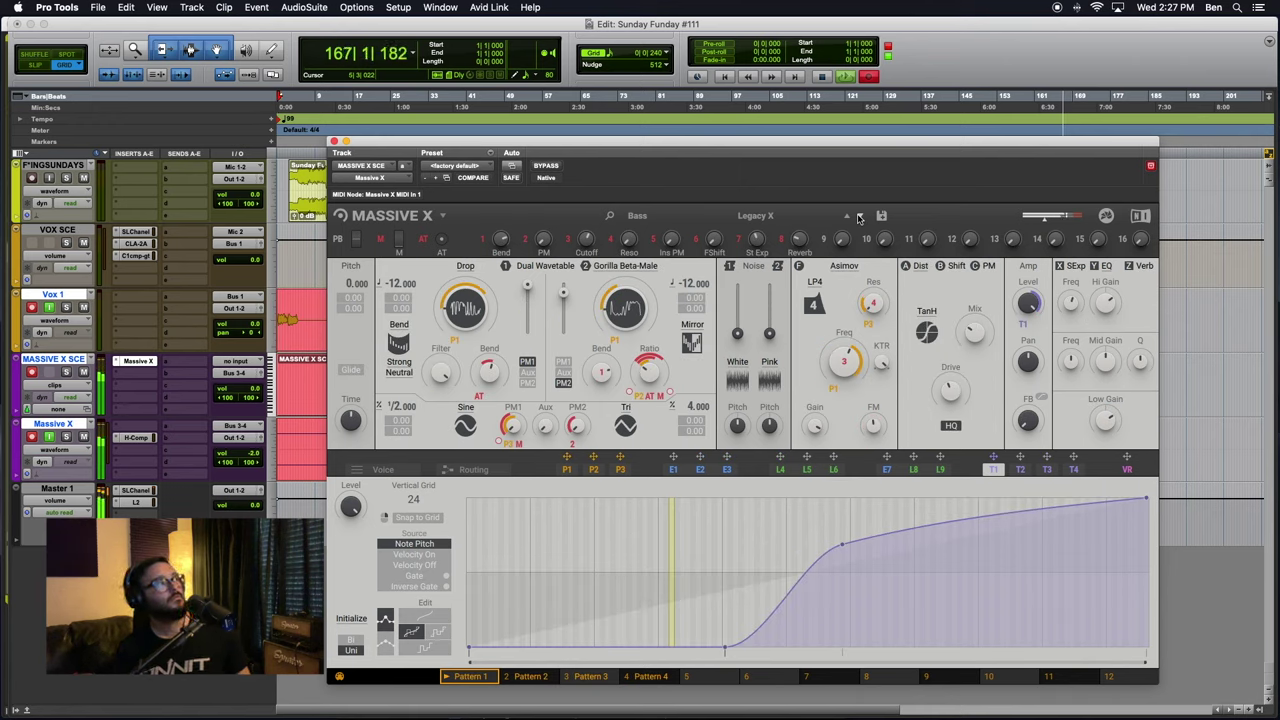
click(859, 218)
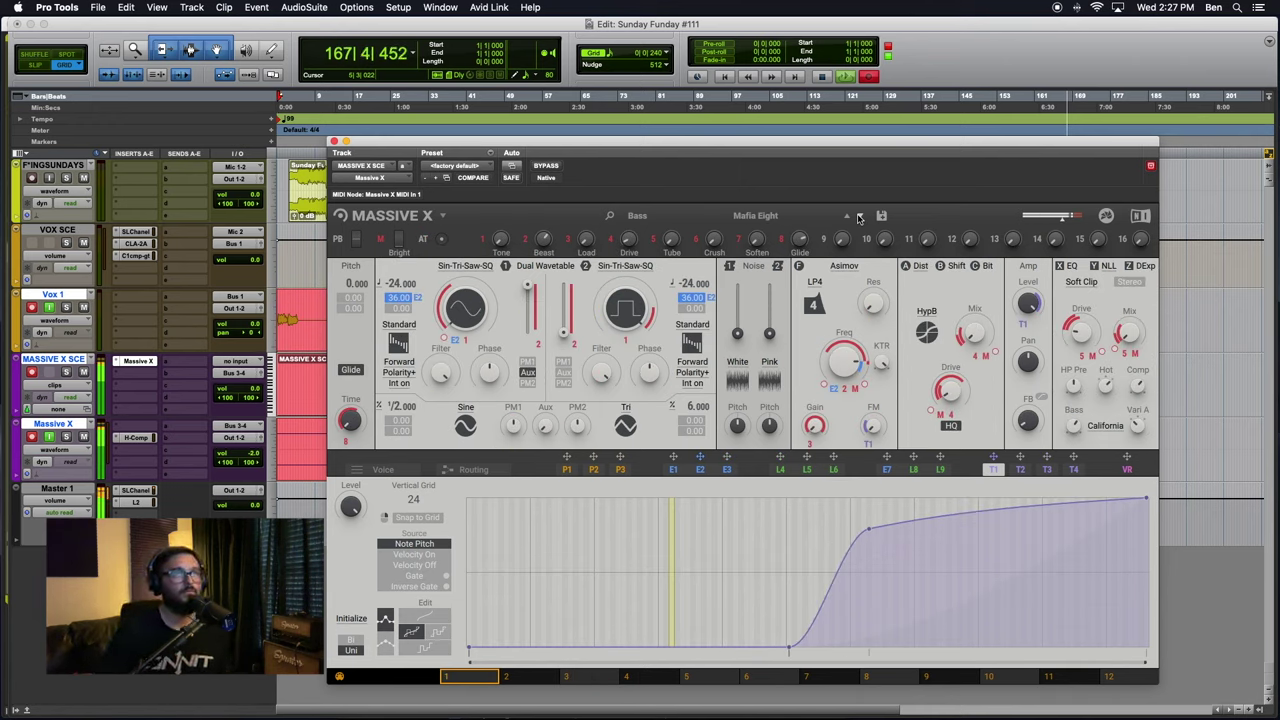
click(859, 218)
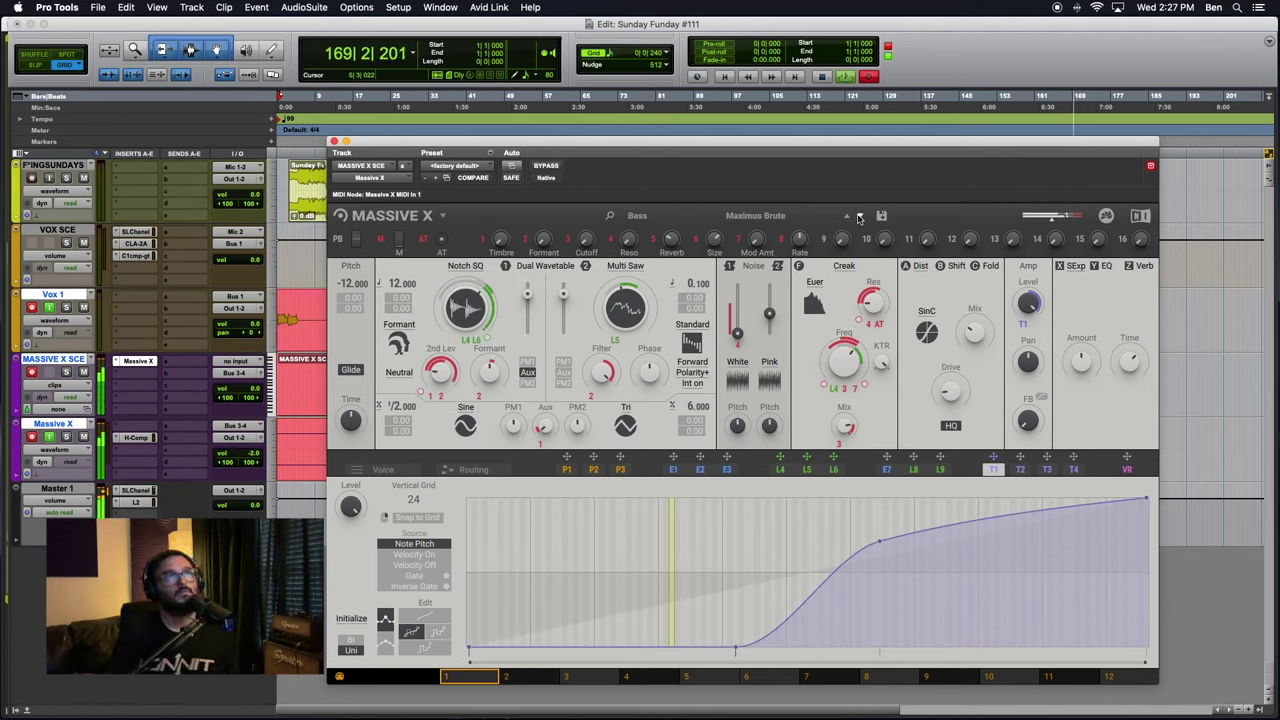
click(859, 218)
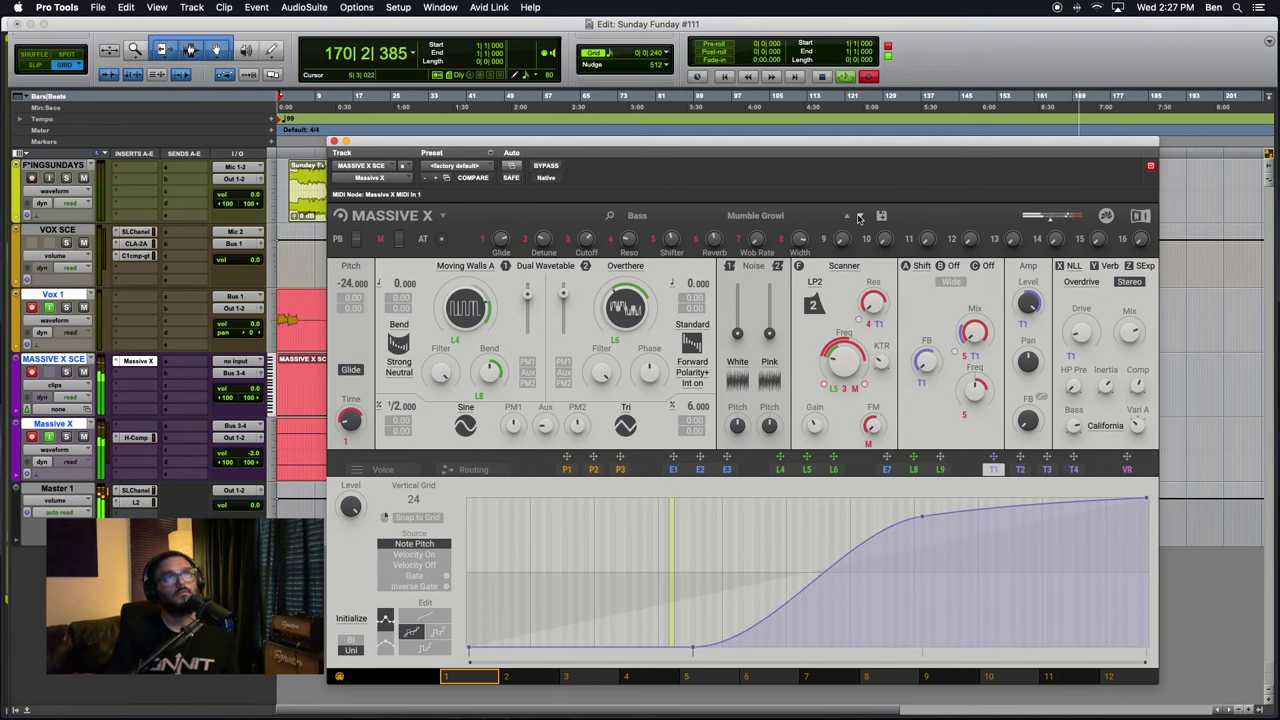
click(859, 218)
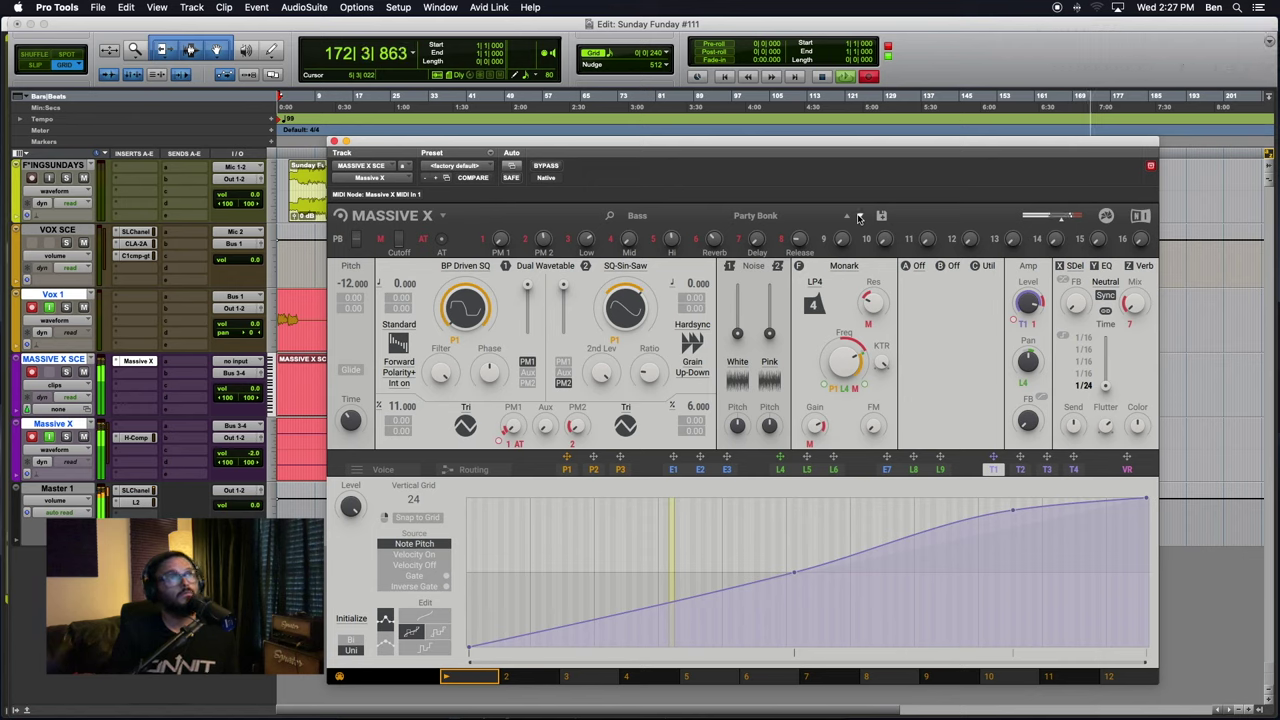
click(858, 217)
click(754, 217)
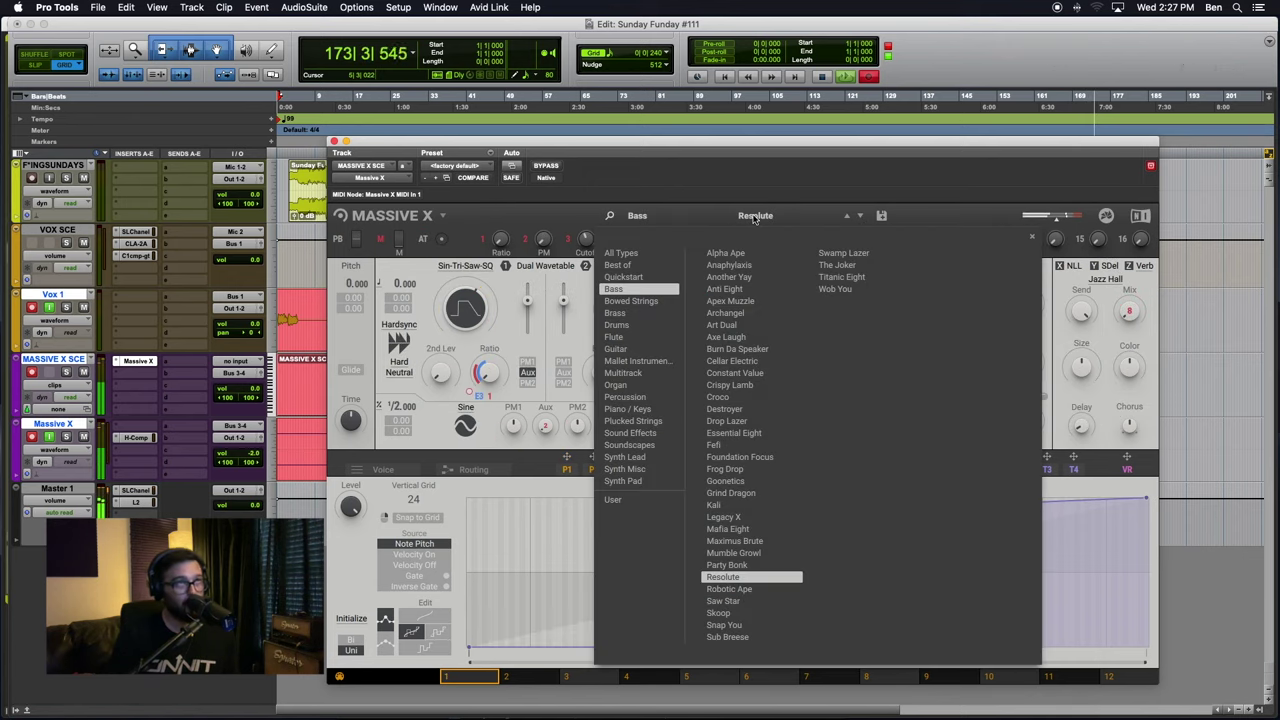
Load the Robotic Ape bass preset and connect the computer to the ARRIS-6BB2-5G Wi-Fi network
click(862, 216)
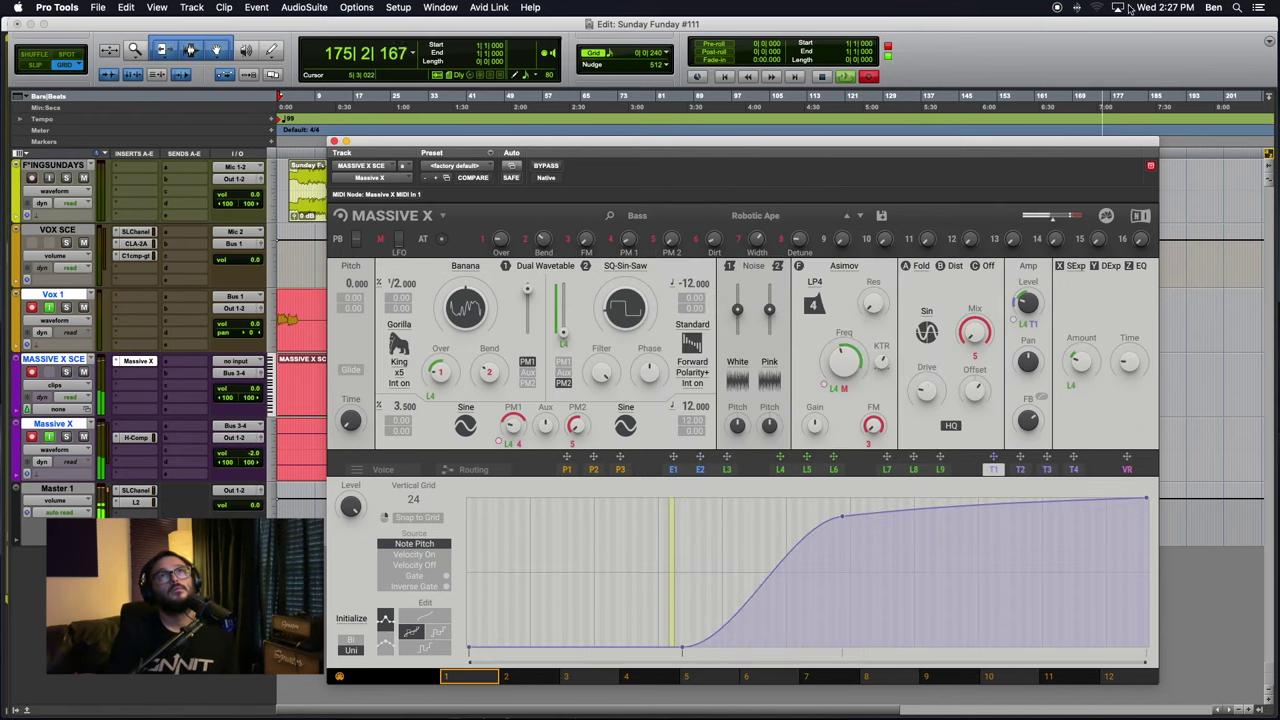
click(1097, 7)
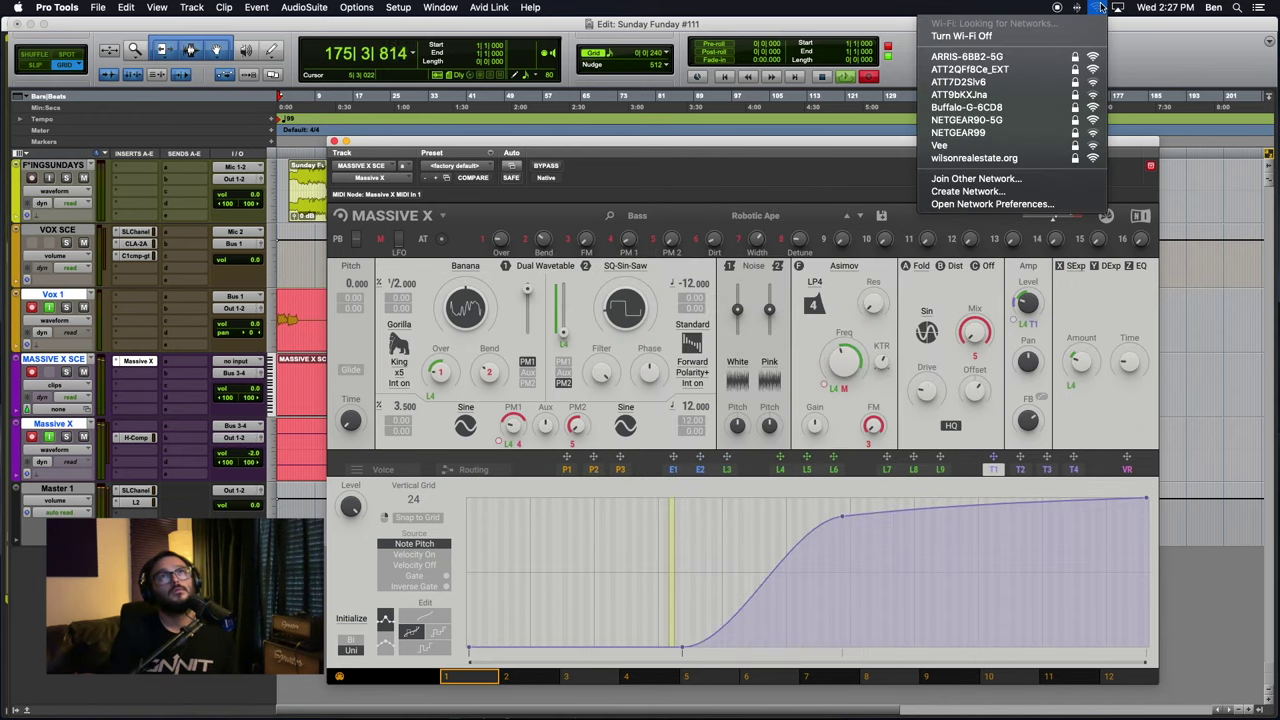
click(985, 58)
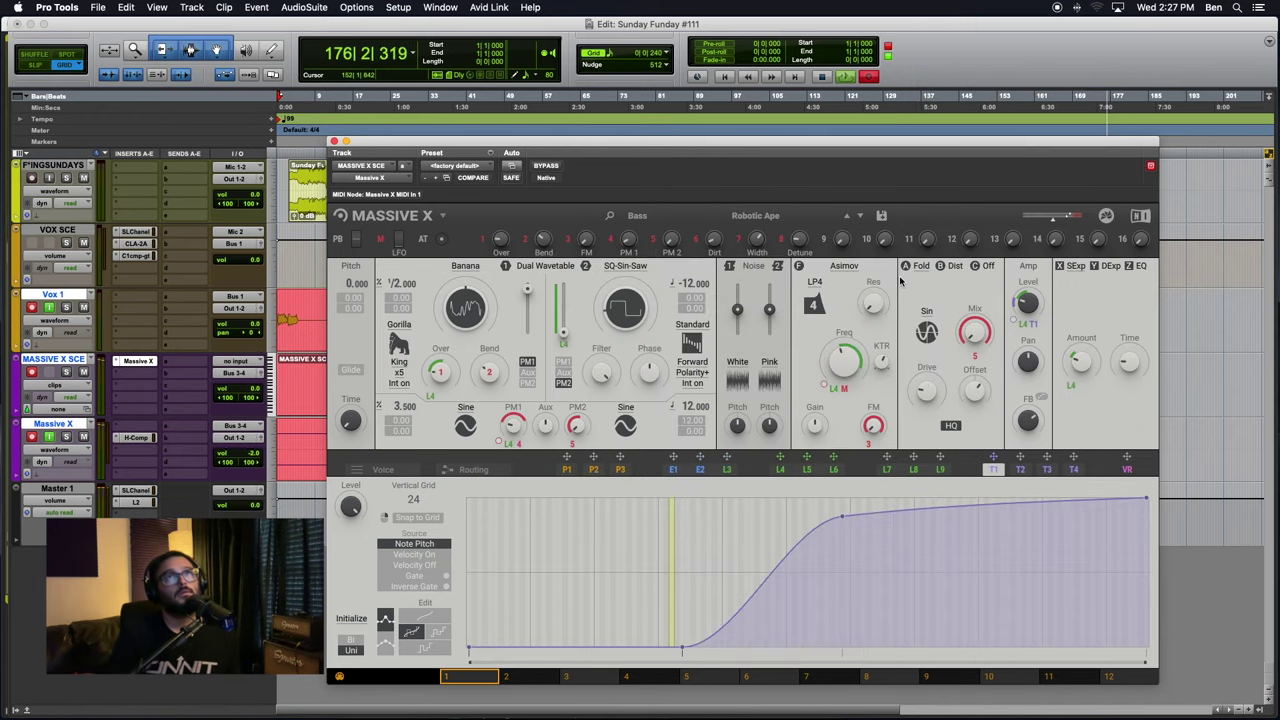
Audition the bass presets one after another from Saw Star through Sub Breese
click(860, 217)
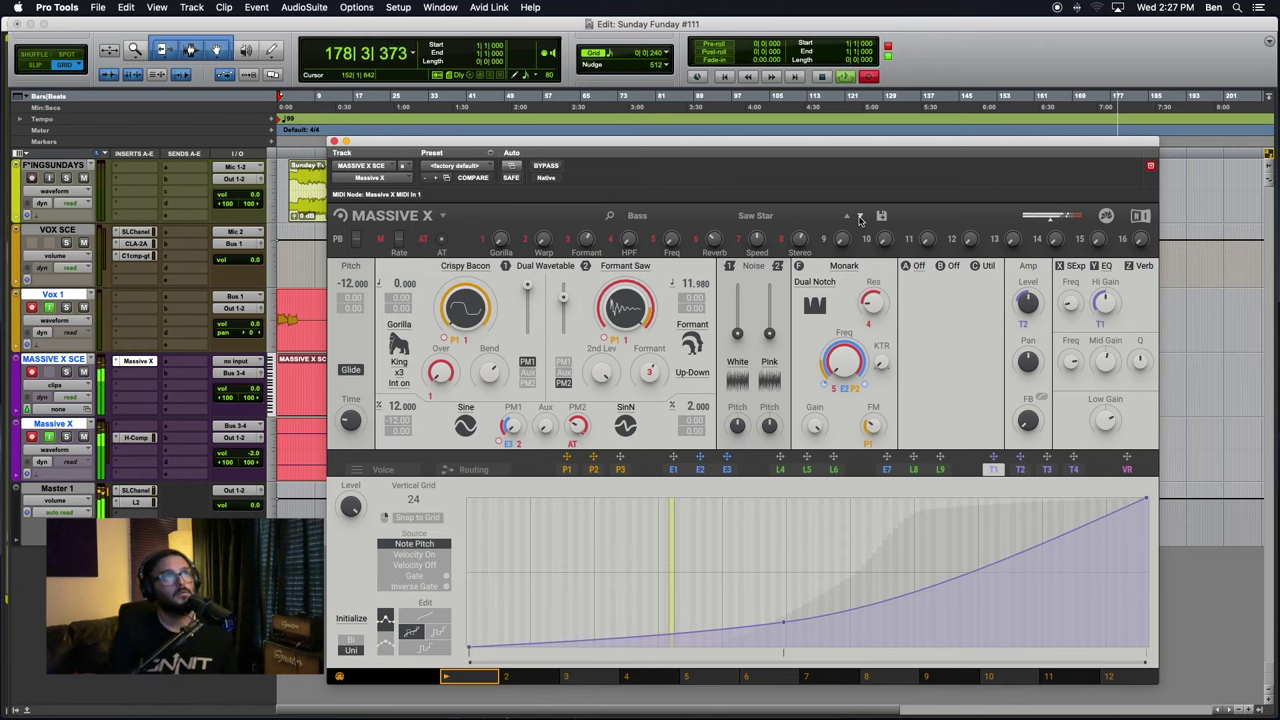
click(653, 255)
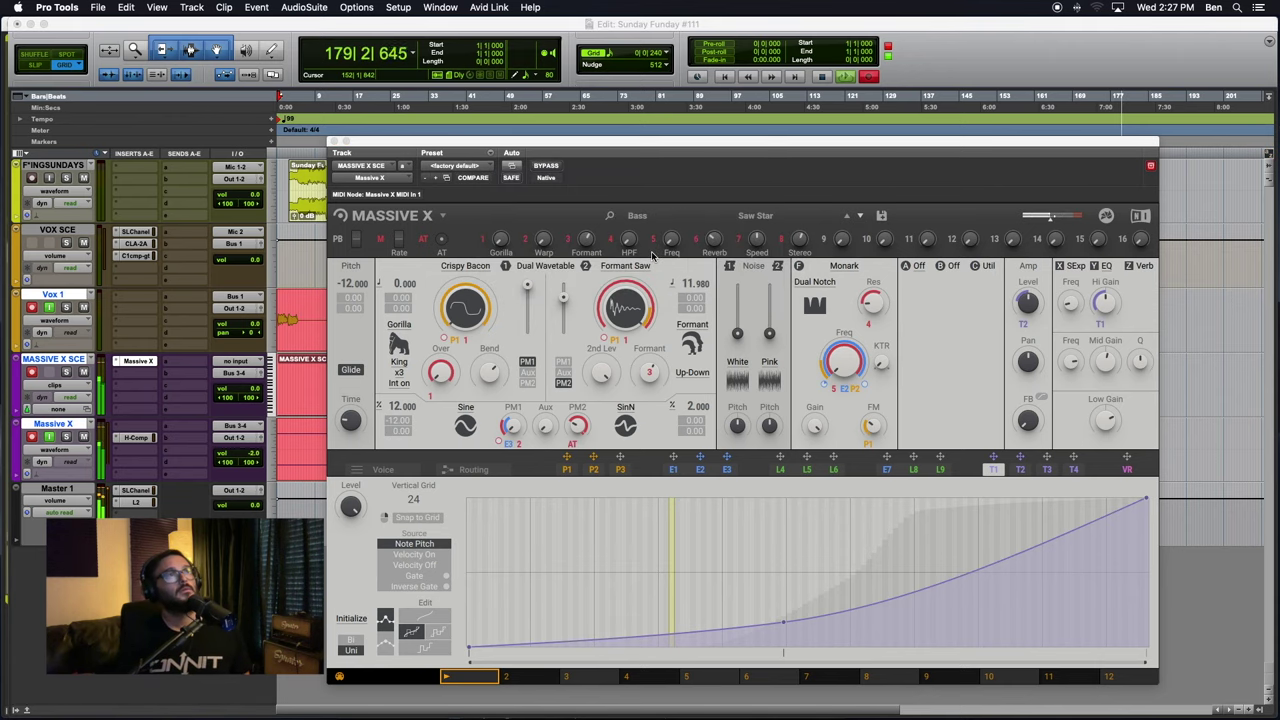
click(861, 219)
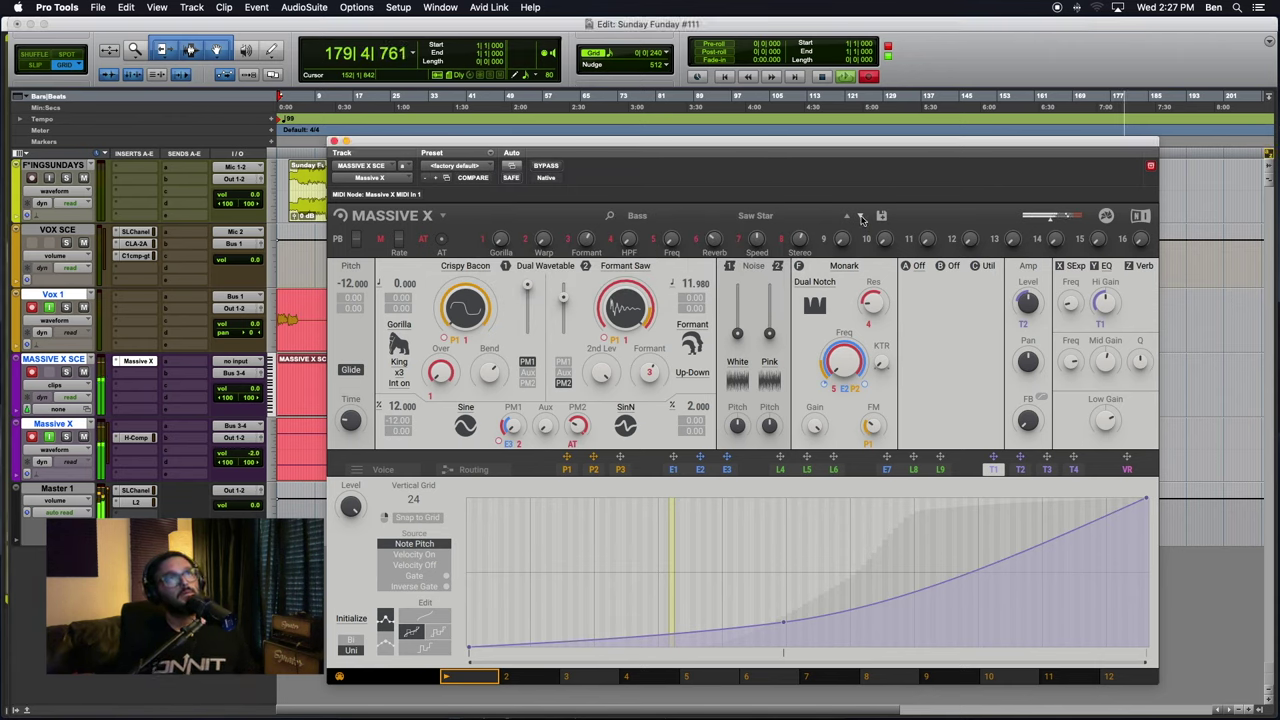
click(861, 219)
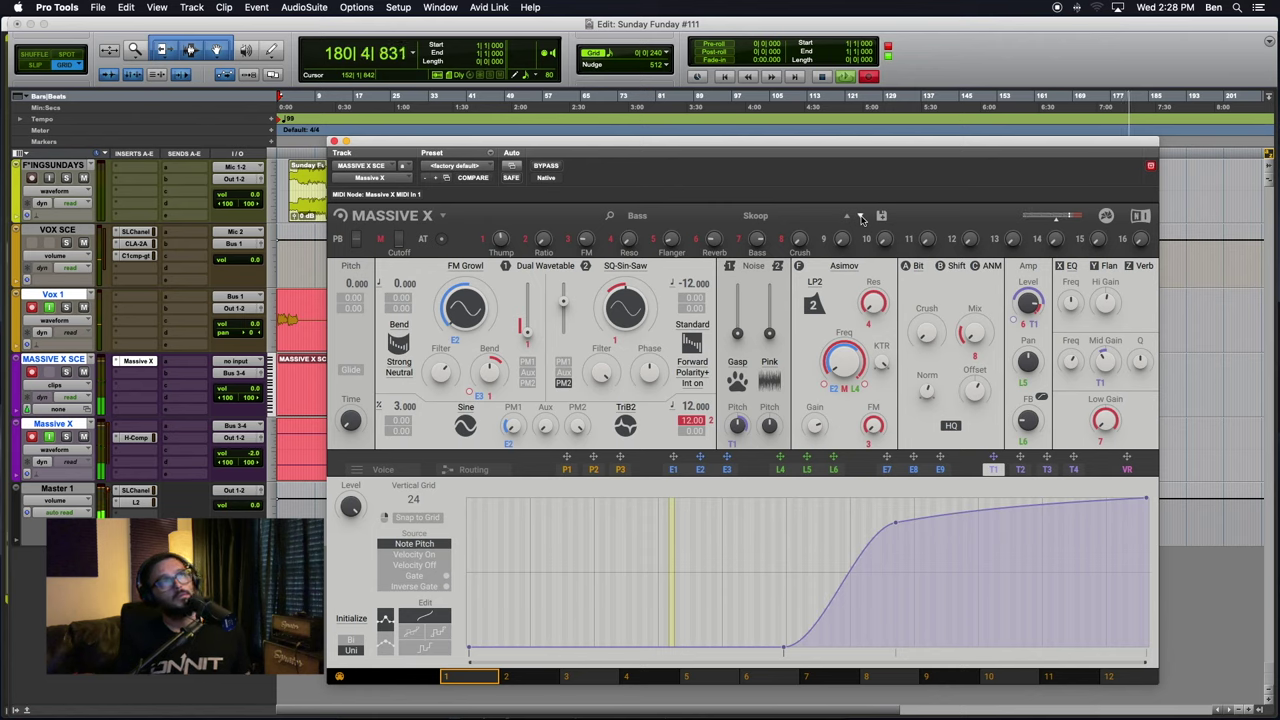
click(861, 219)
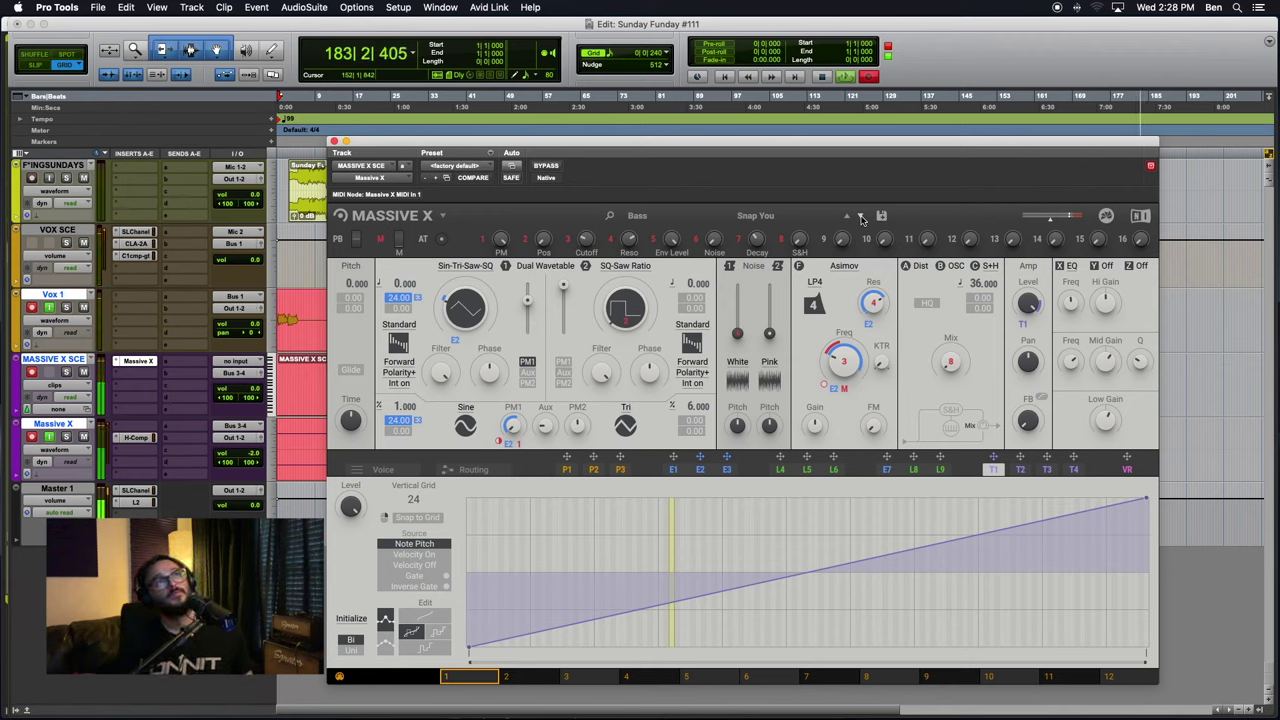
click(862, 219)
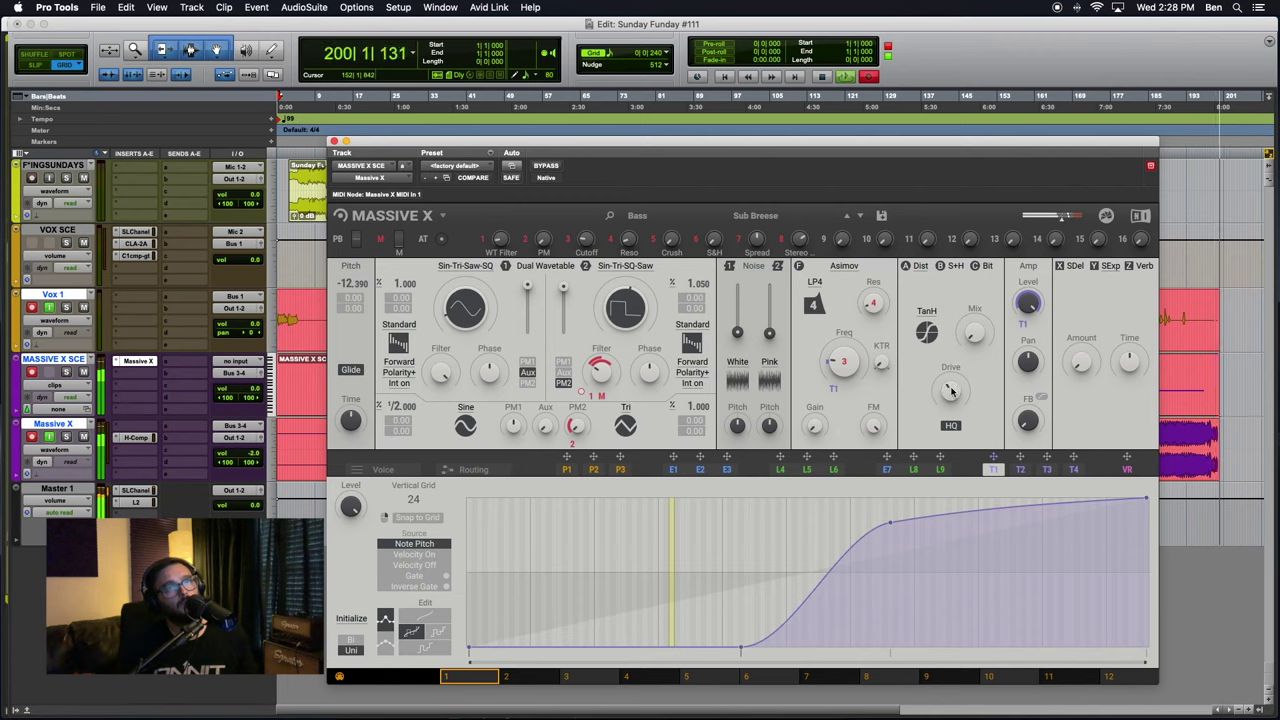
Change the distortion type of the Sub Breese preset's Dist insert to HypB
click(926, 311)
click(913, 345)
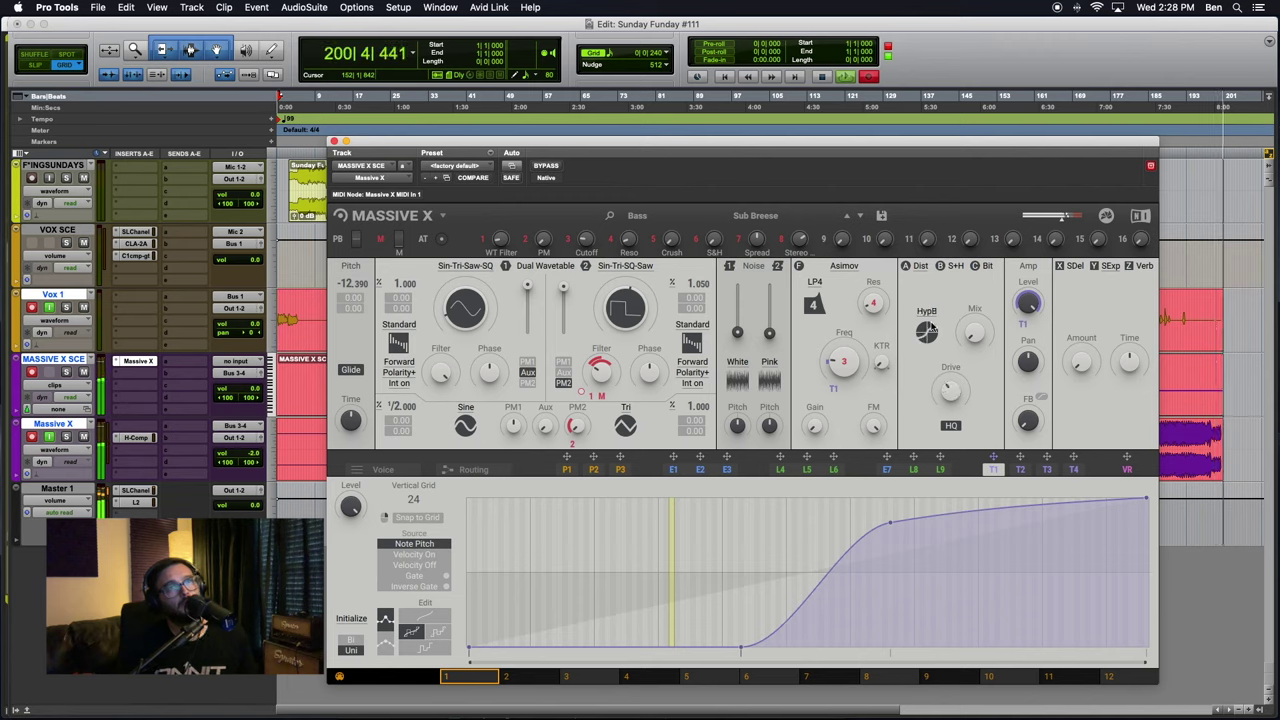
click(927, 312)
click(950, 291)
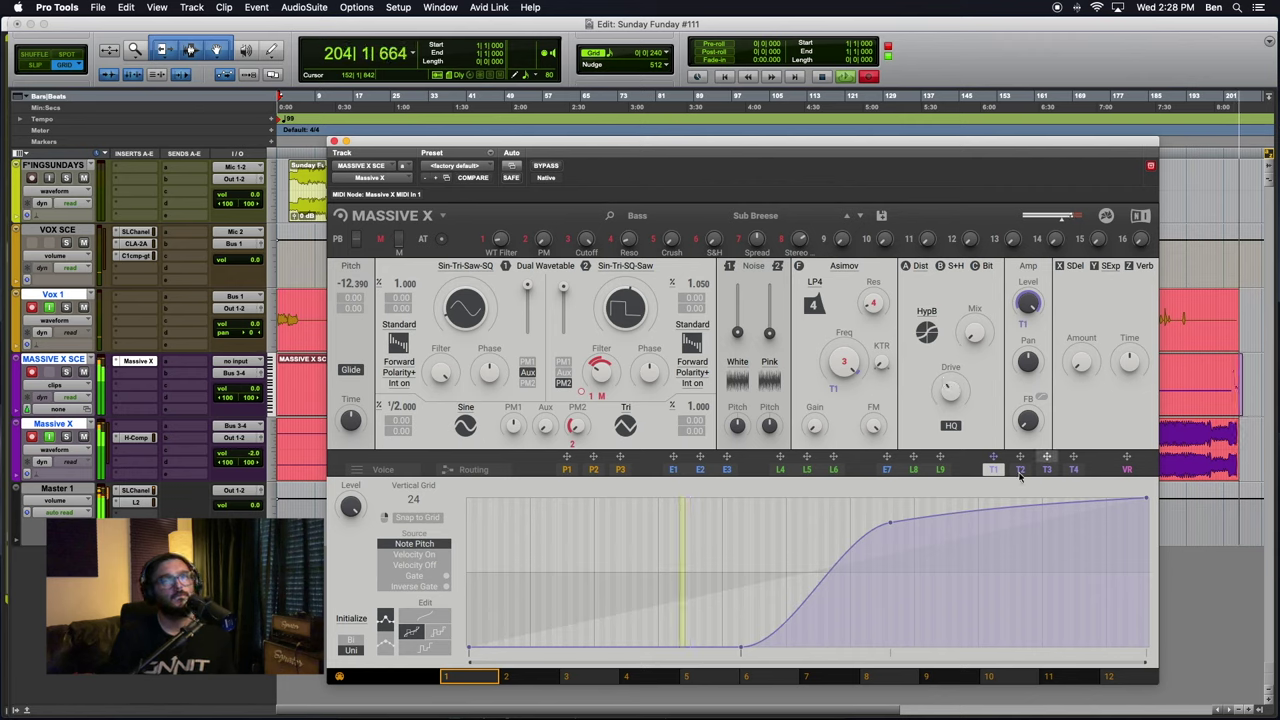
Examine the P1 performer, the E1 to E3 envelopes and the T1 tracker's modulation of the filter frequency
click(566, 469)
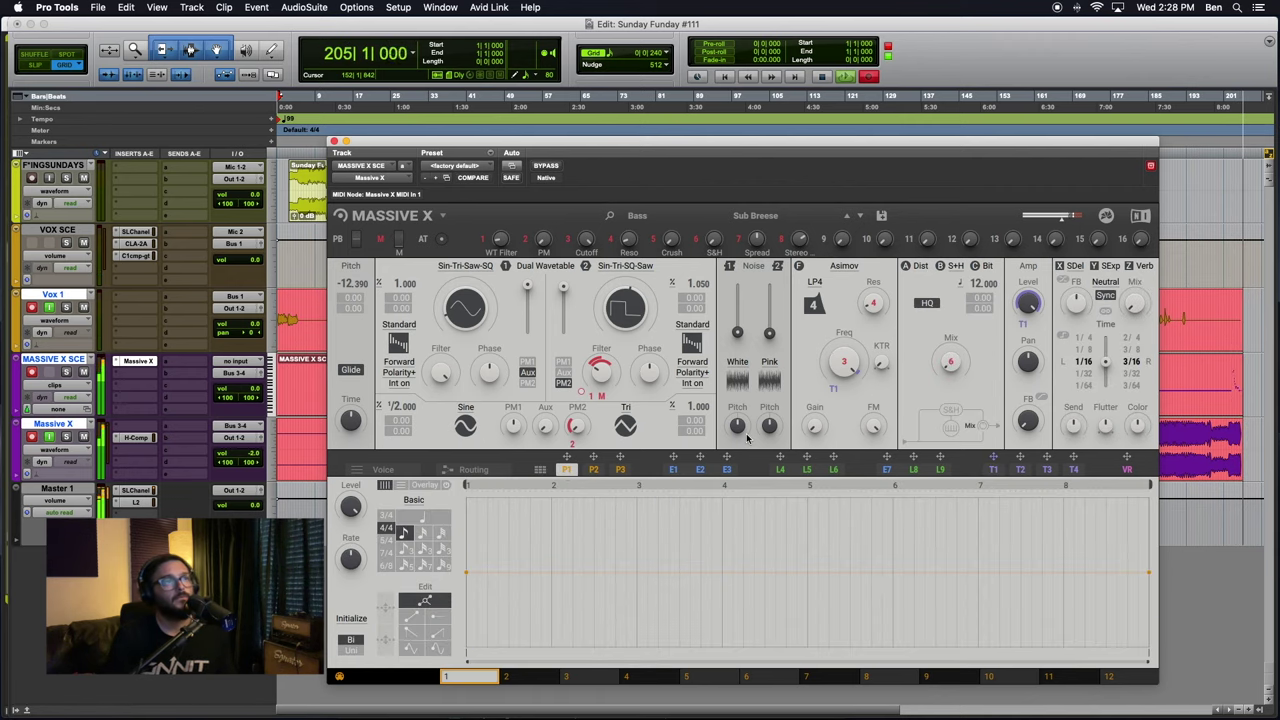
click(672, 470)
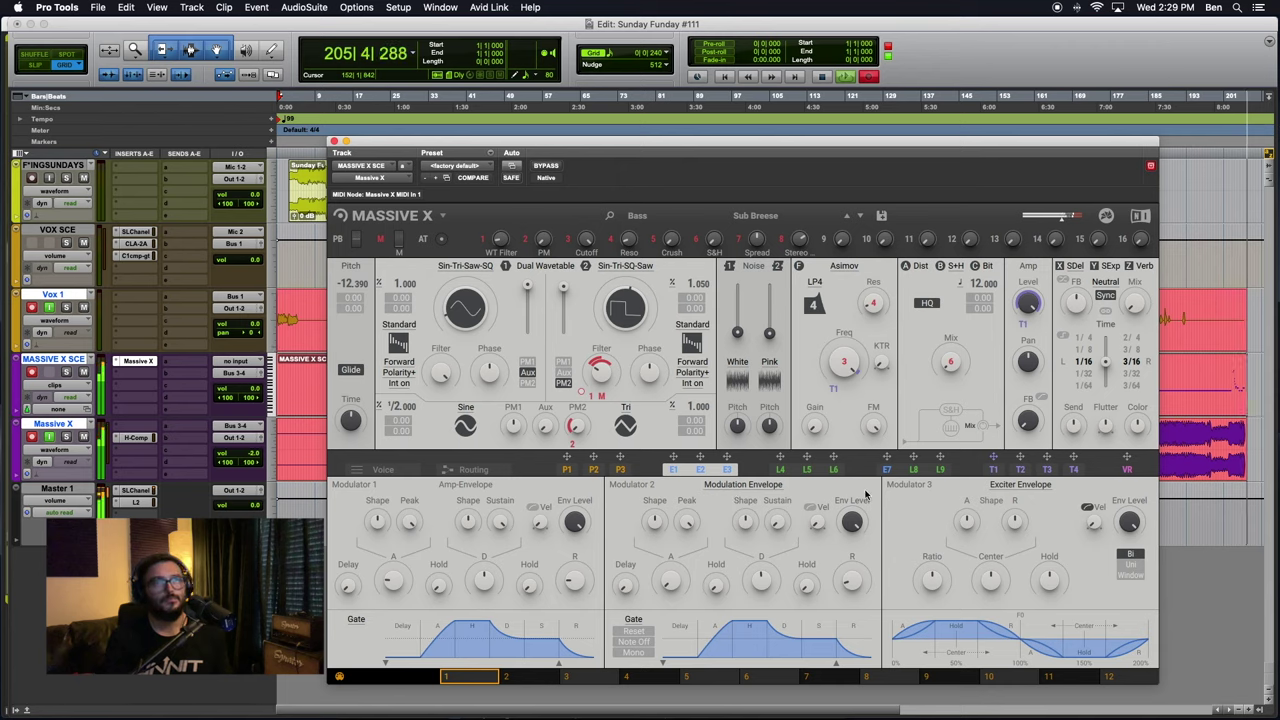
click(993, 469)
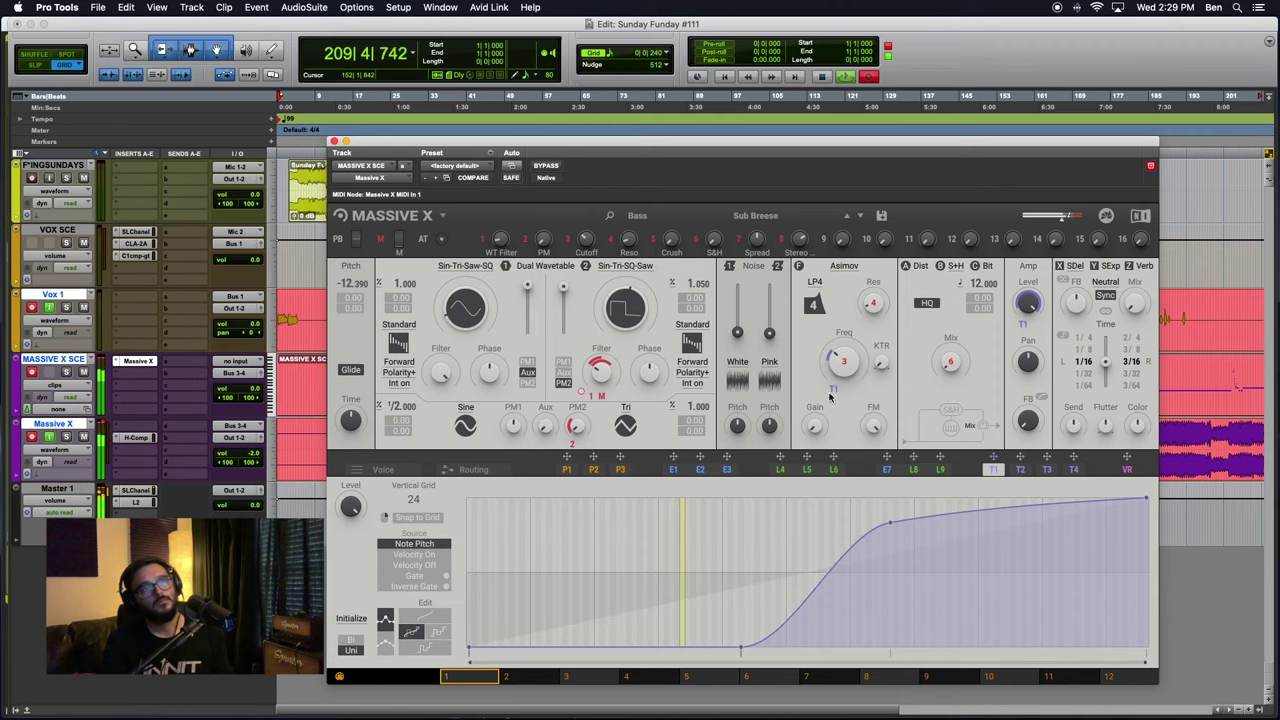
drag(833, 389, 833, 376)
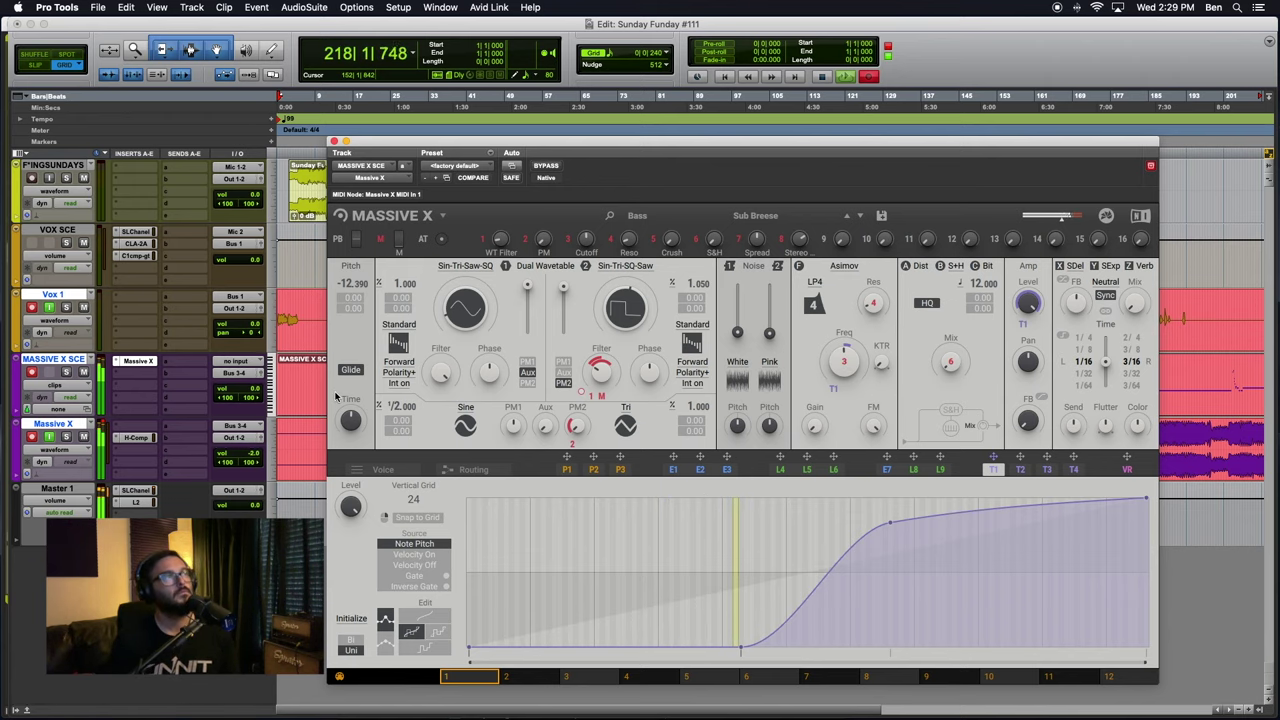
Set the global pitch to -12.130 and try ratios of 1/2, 3 and 1 on oscillator 1, lowering and restoring oscillator 2's level for comparison
double_click(358, 285)
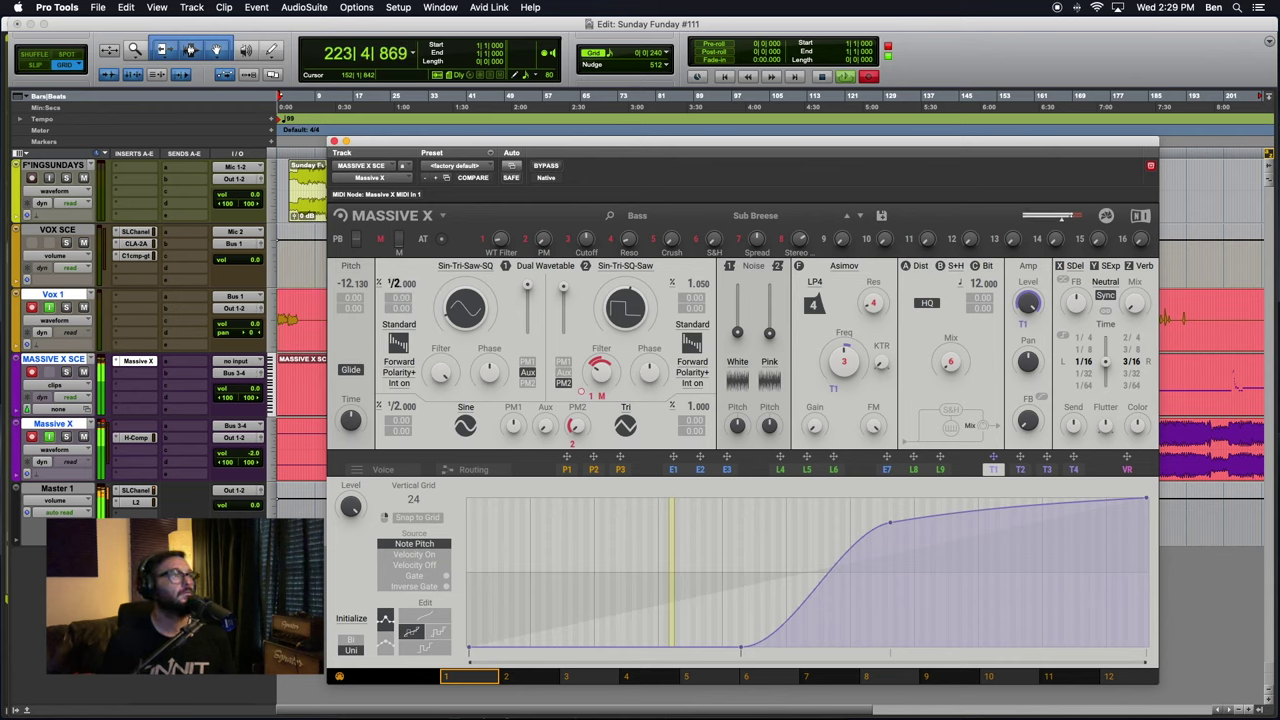
mouse_move(396, 284)
mouse_down()
mouse_move(396, 300)
mouse_move(396, 264)
mouse_move(398, 304)
mouse_move(398, 278)
mouse_up()
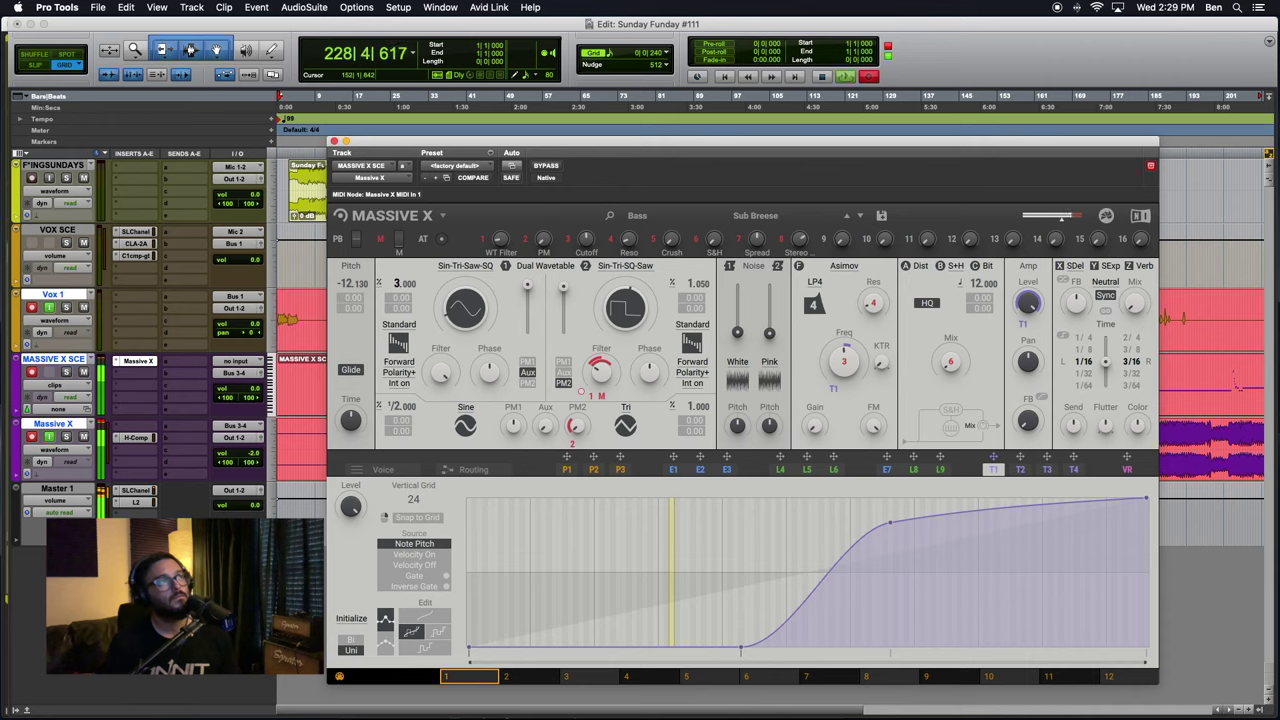
drag(563, 288, 563, 332)
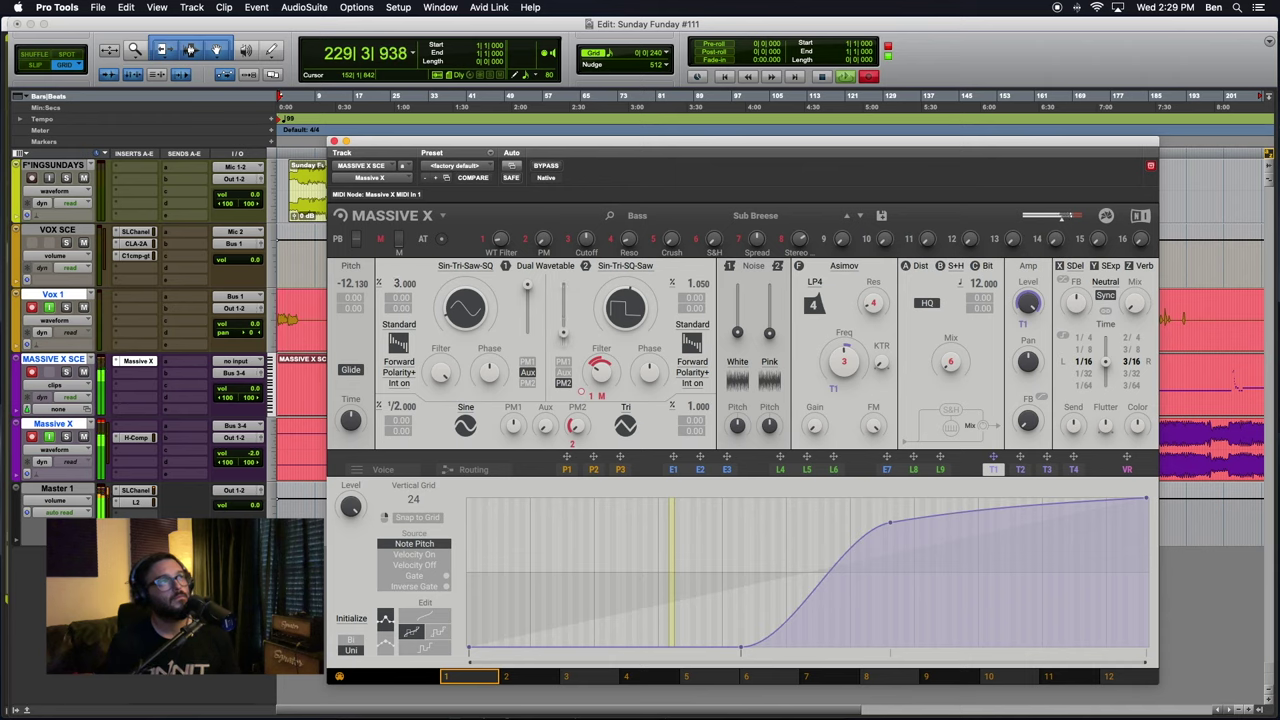
drag(398, 283, 398, 295)
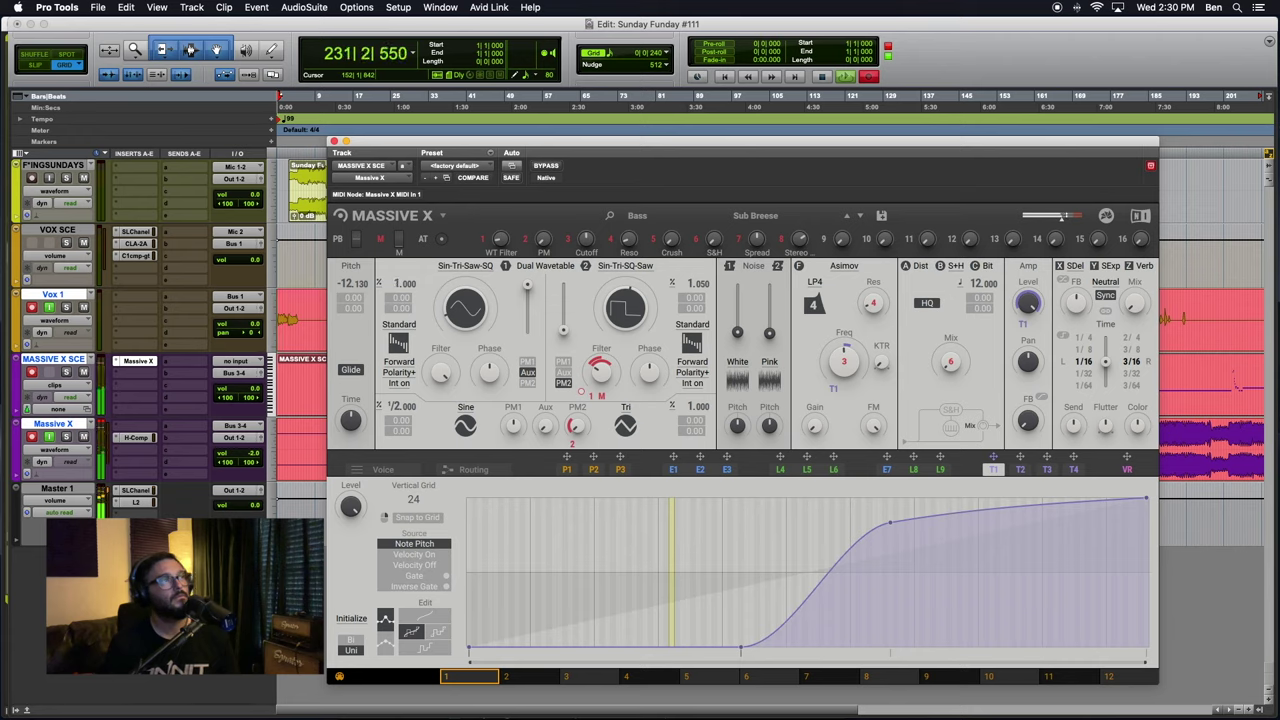
drag(563, 328, 563, 287)
Try the Bend, Wrap and Random wavetable modes on oscillator 1, and settle on Gorilla
click(398, 324)
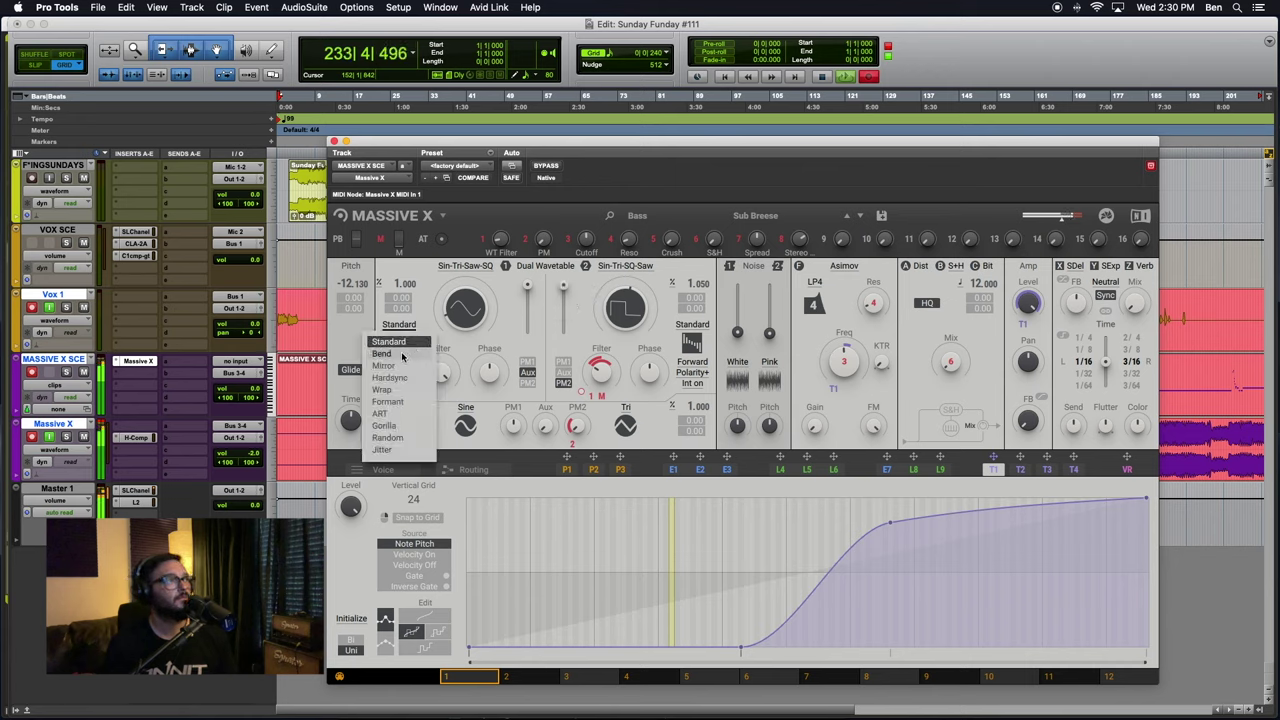
click(389, 357)
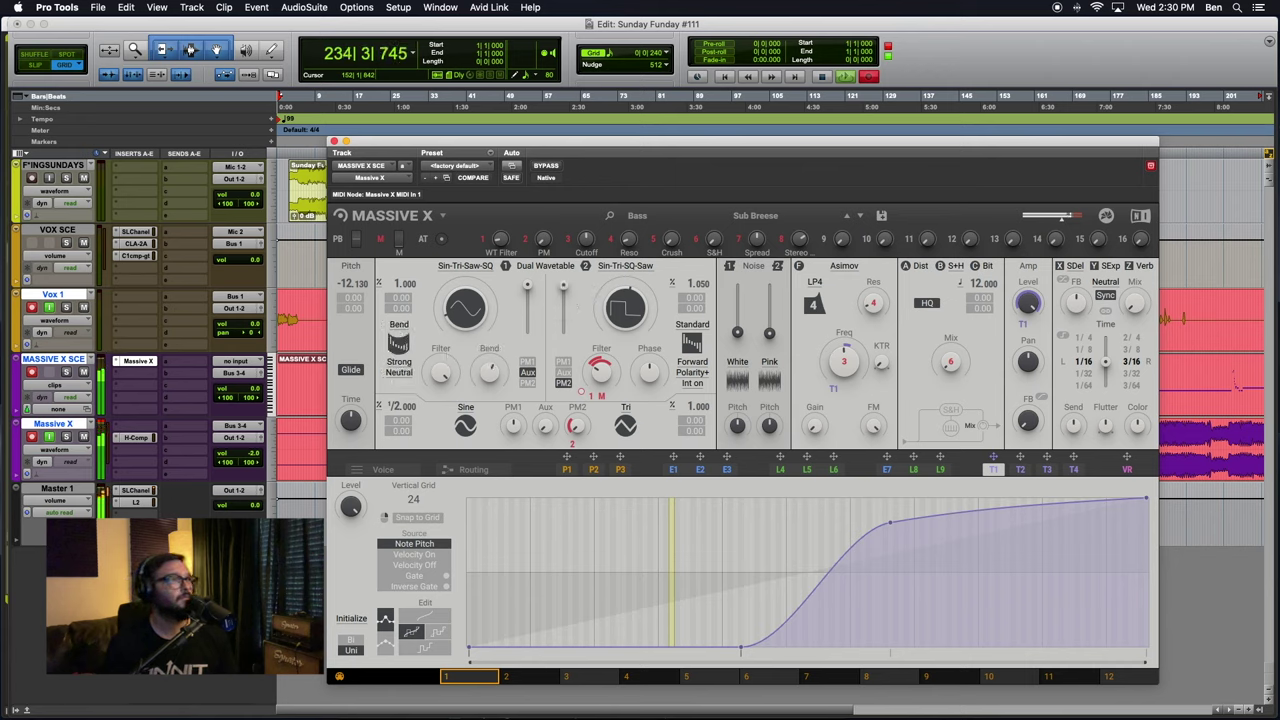
click(402, 326)
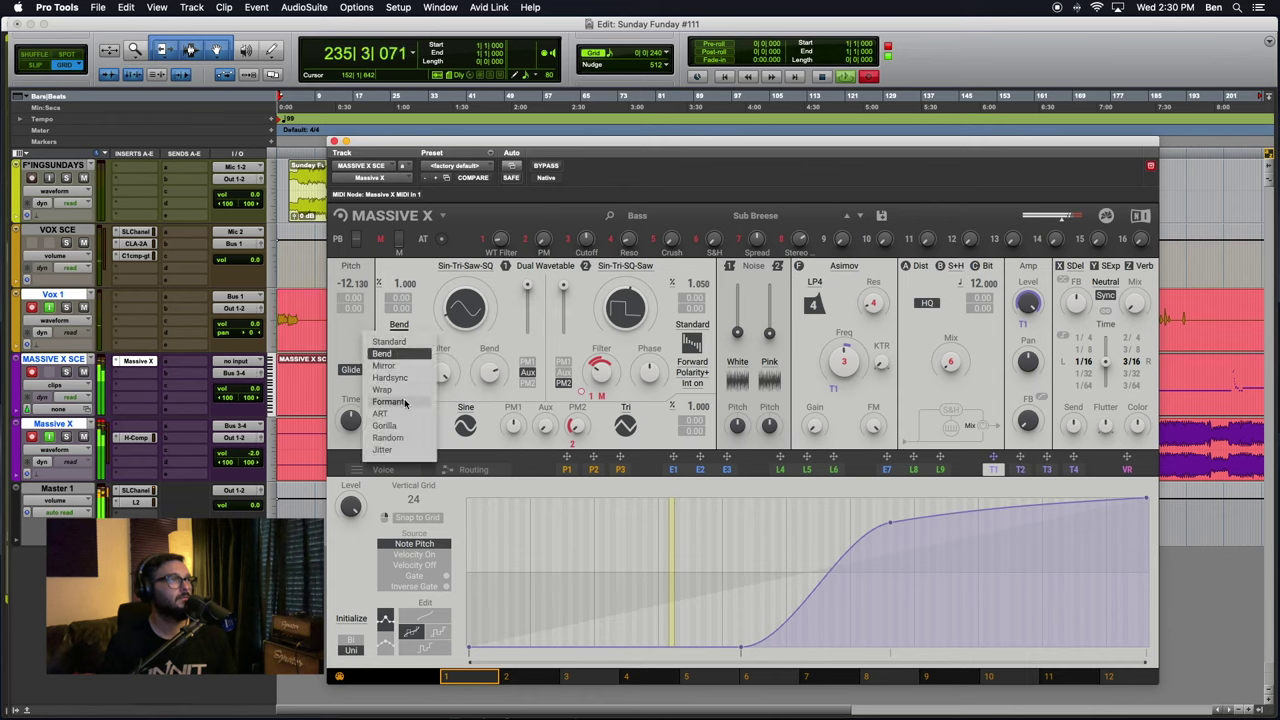
click(385, 390)
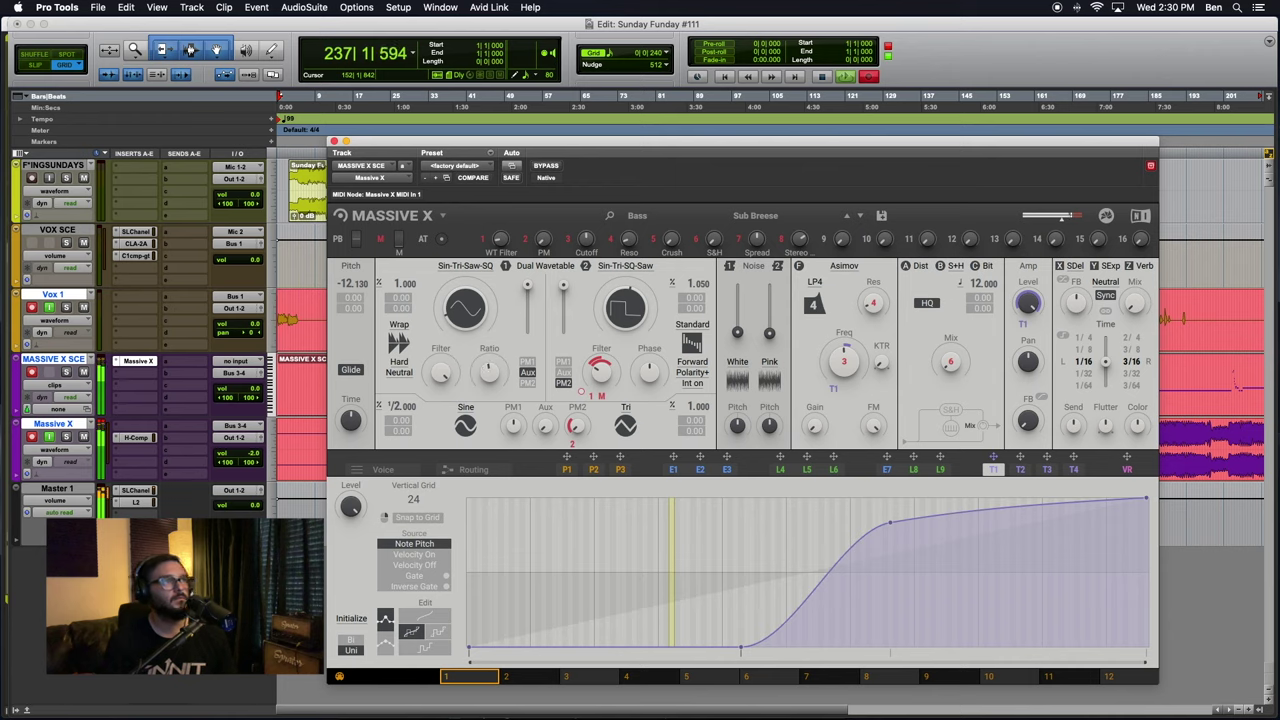
click(399, 340)
click(380, 437)
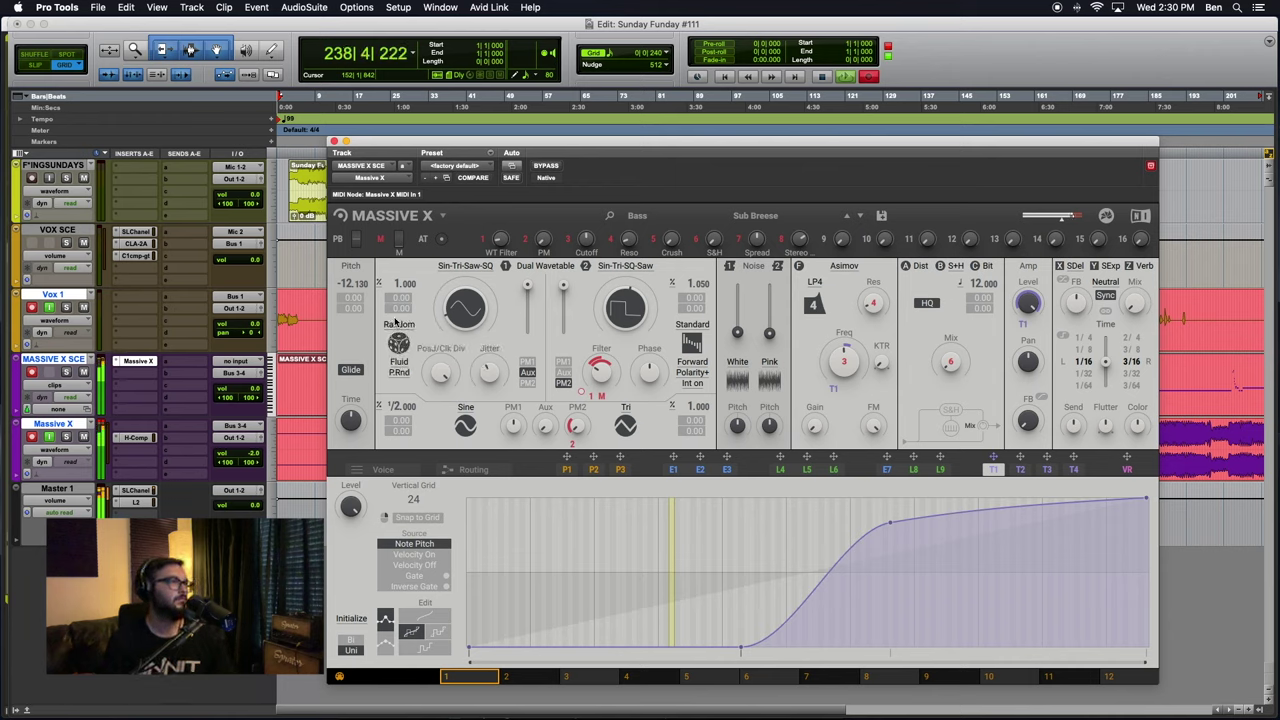
click(398, 324)
click(383, 430)
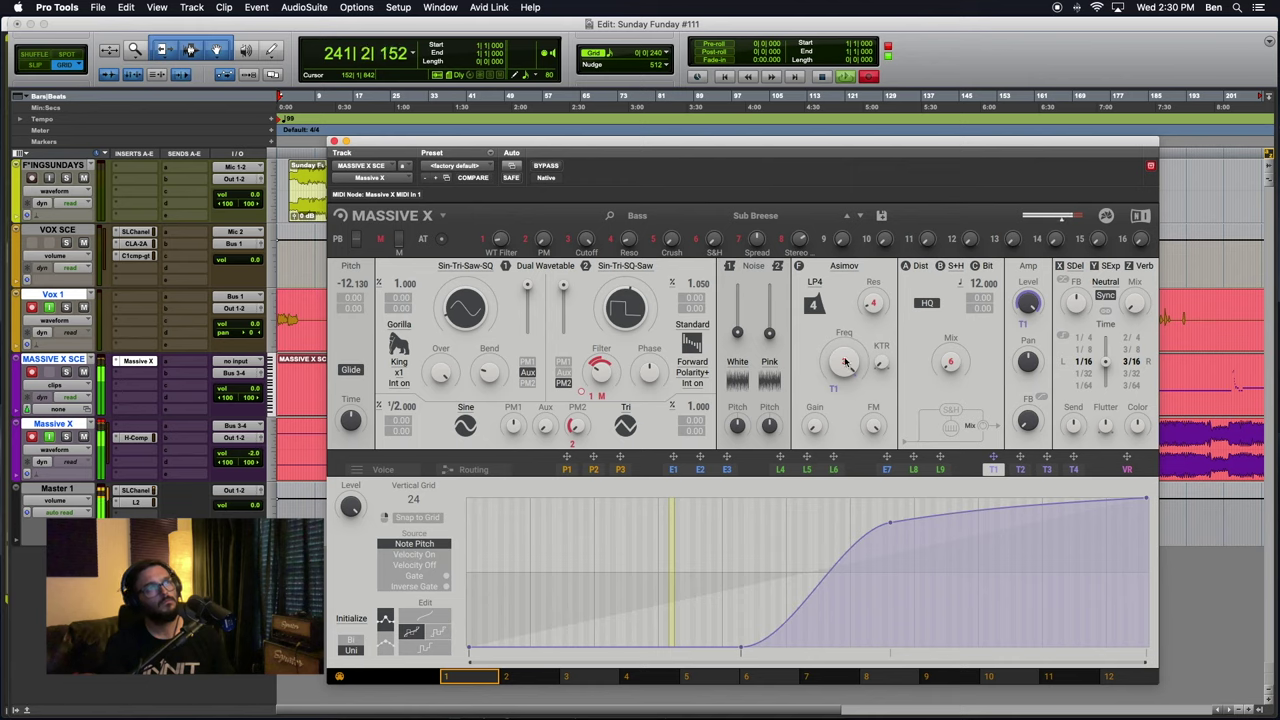
Switch oscillator 1's Gorilla mode to Kong and lower the Asimov filter's frequency
click(398, 373)
click(401, 363)
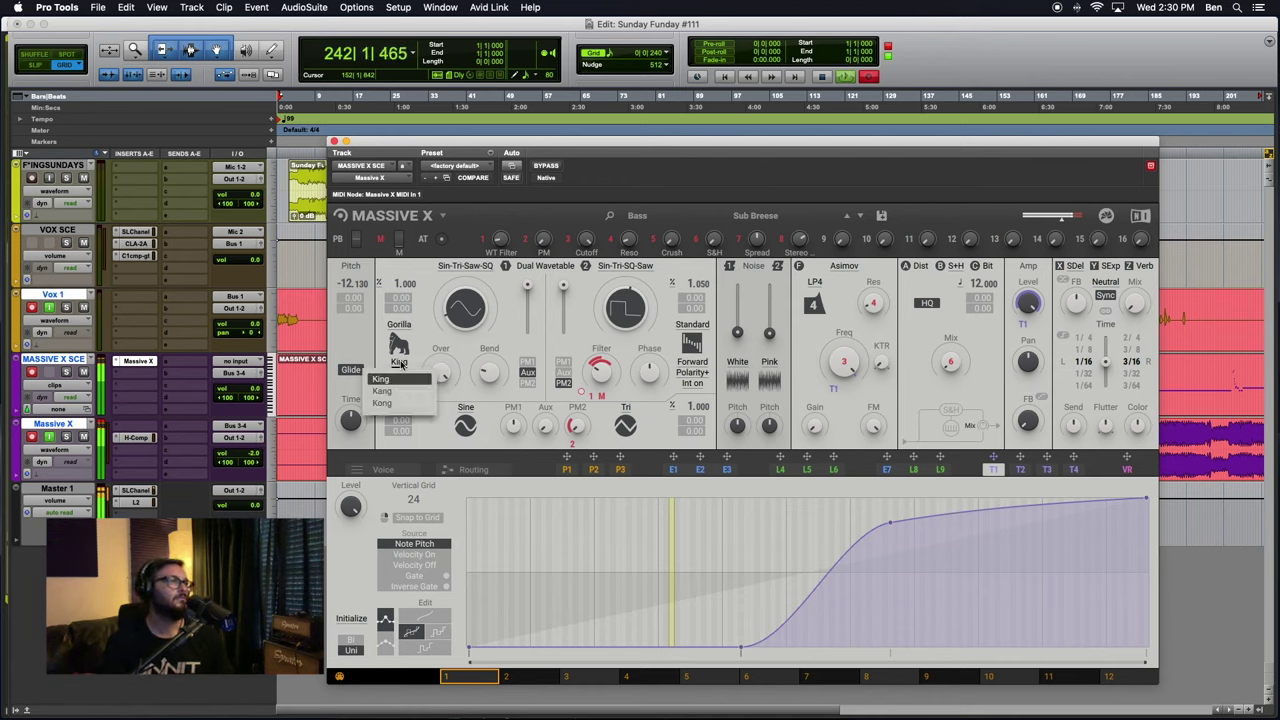
click(391, 402)
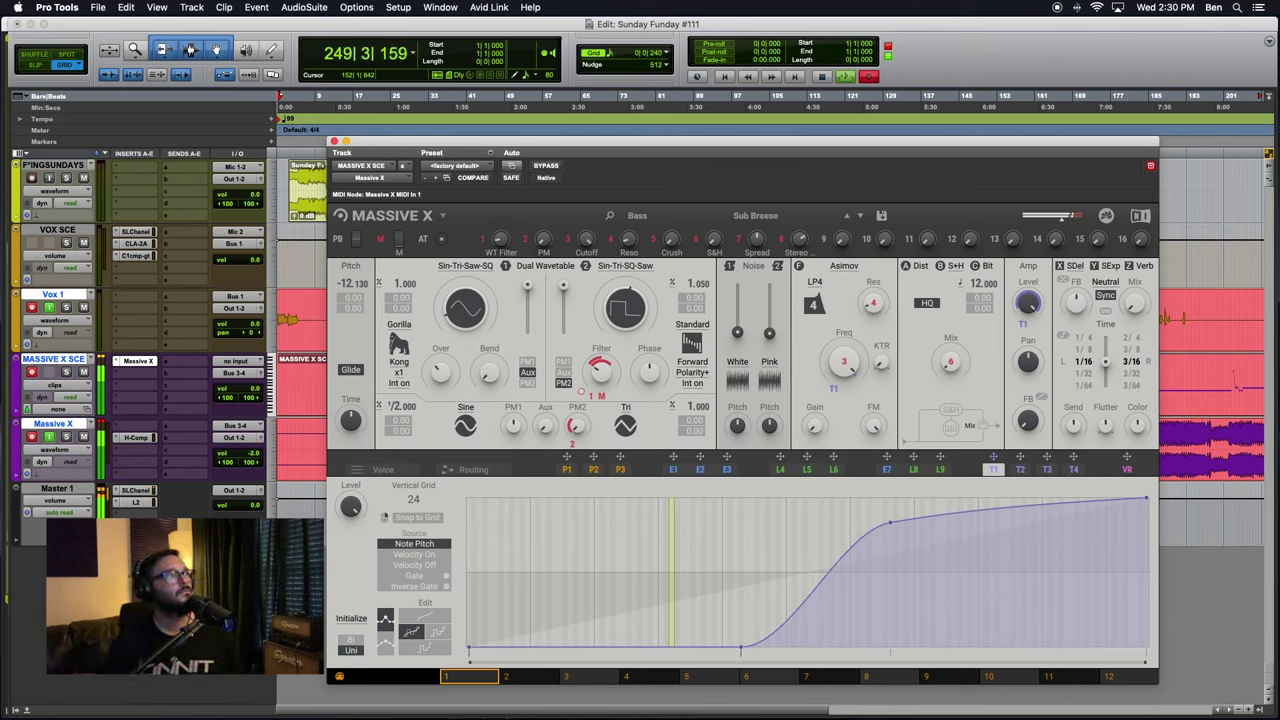
click(134, 415)
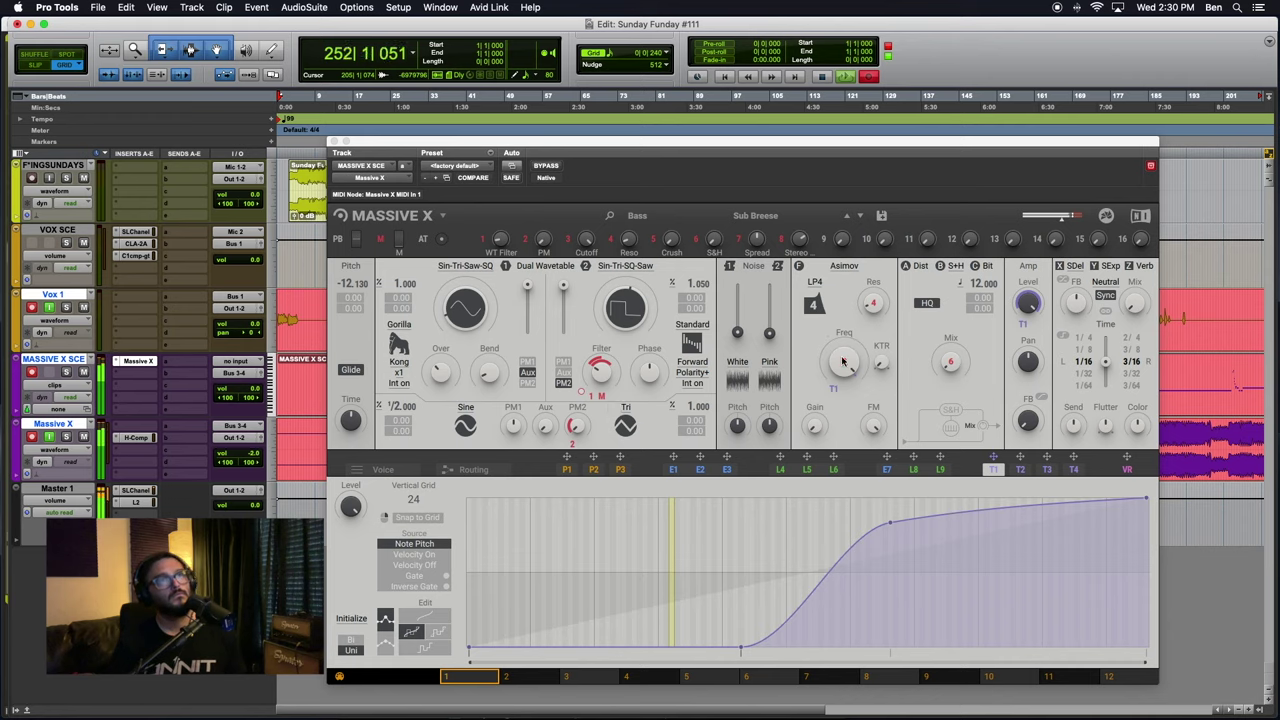
drag(843, 362, 843, 470)
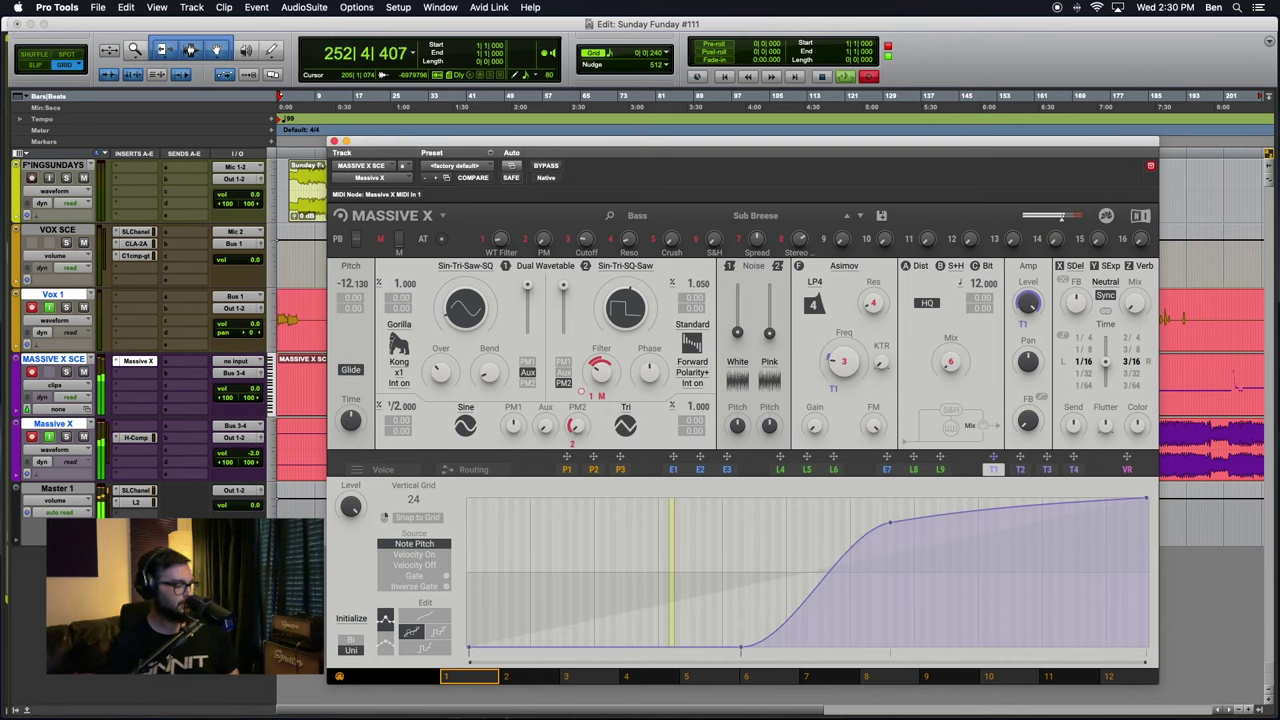
Audition the bass presets one after another from Swamp Lazer through Wob You, and open the preset list
click(861, 217)
click(768, 216)
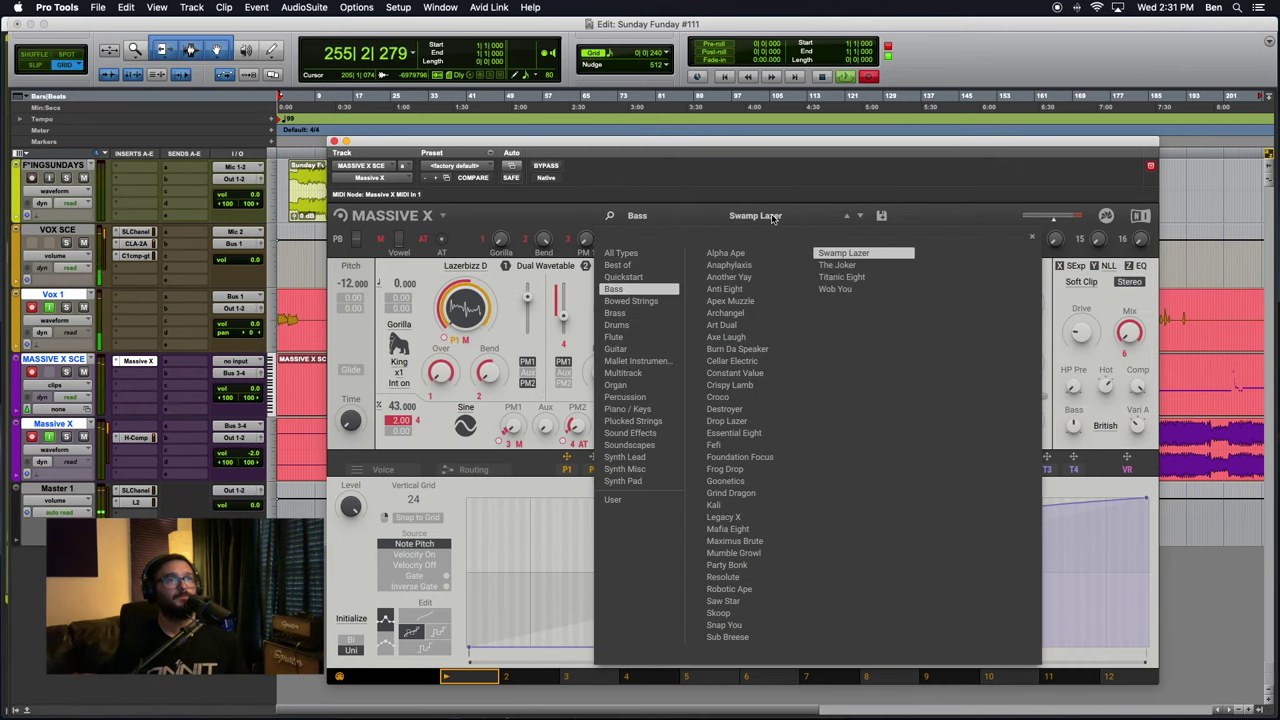
click(770, 217)
click(861, 217)
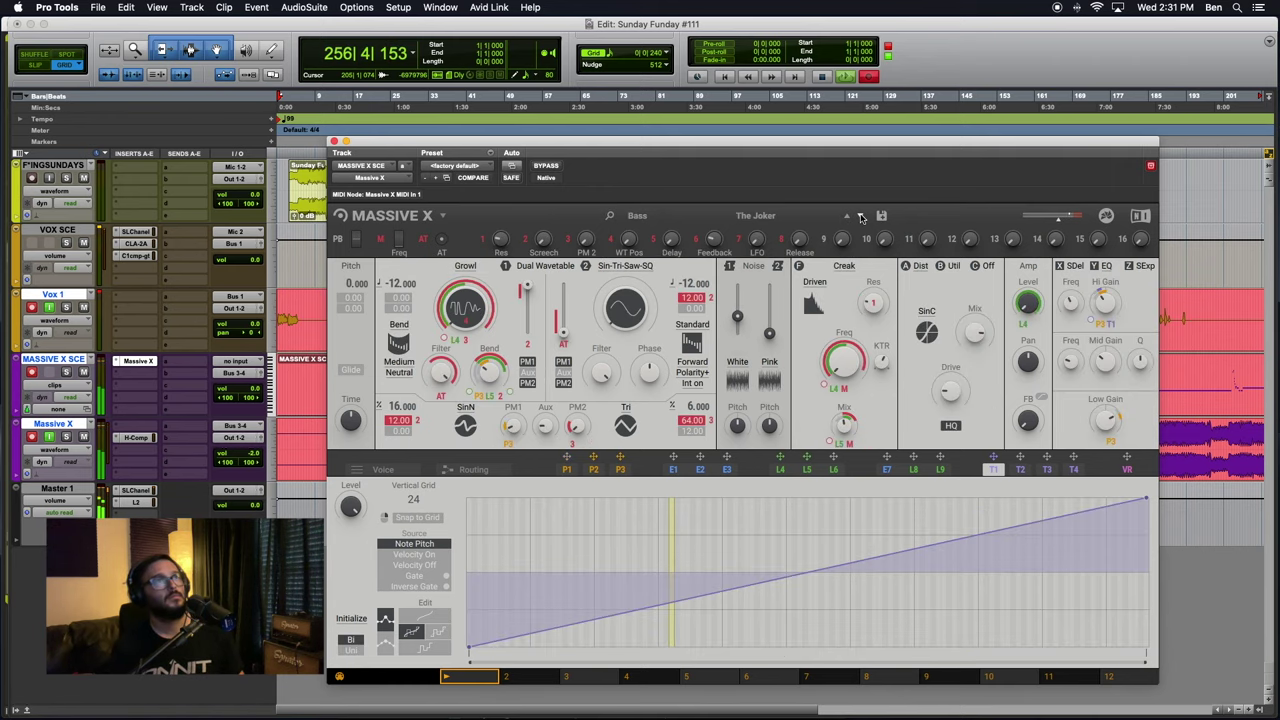
click(861, 217)
click(768, 216)
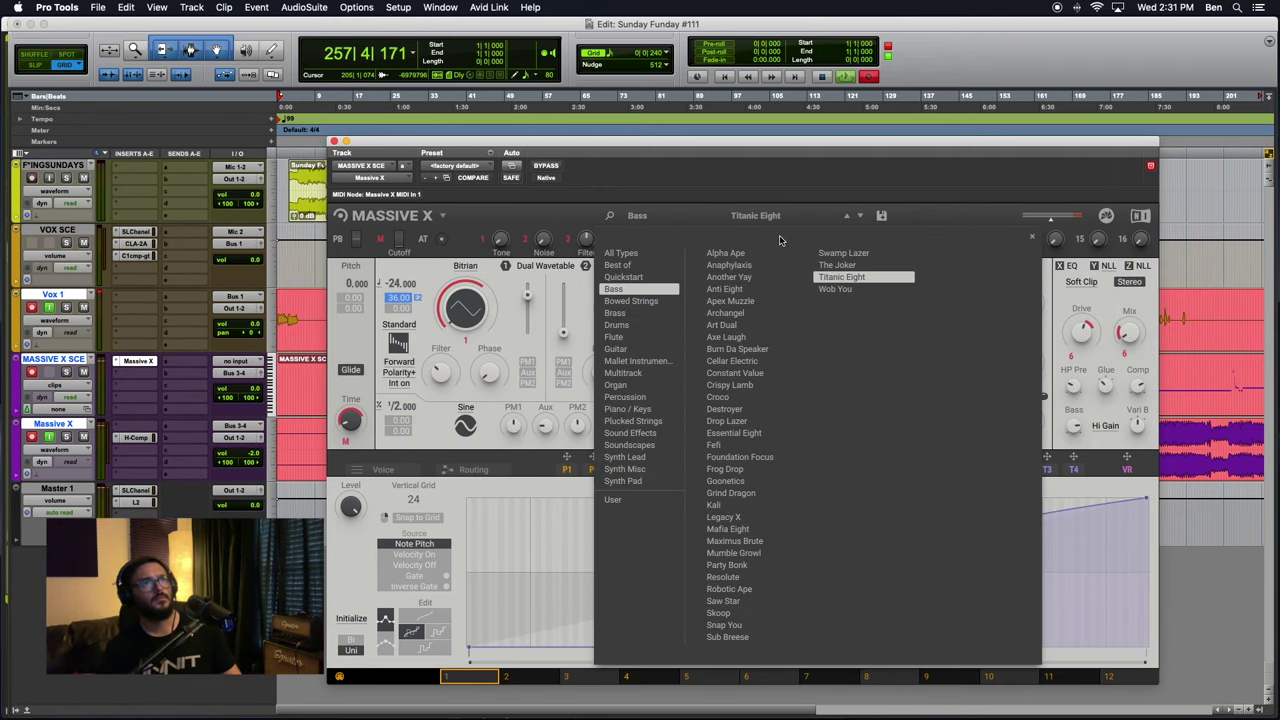
click(858, 218)
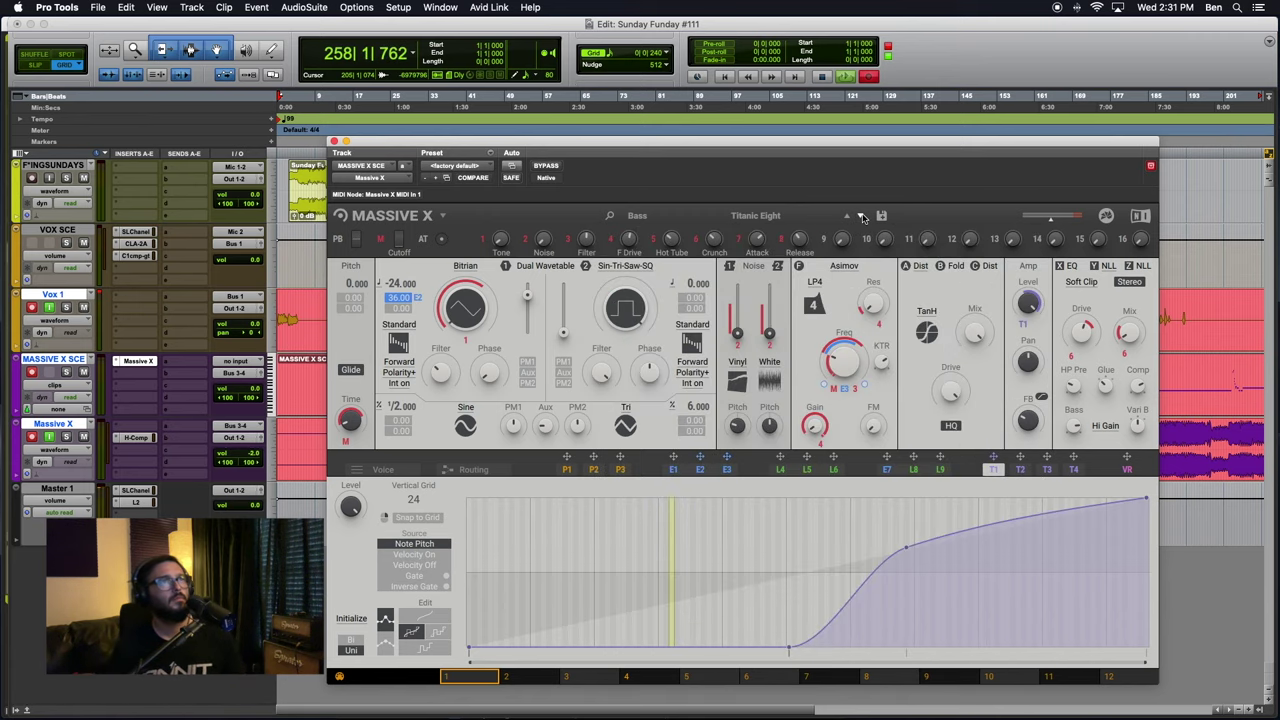
click(862, 218)
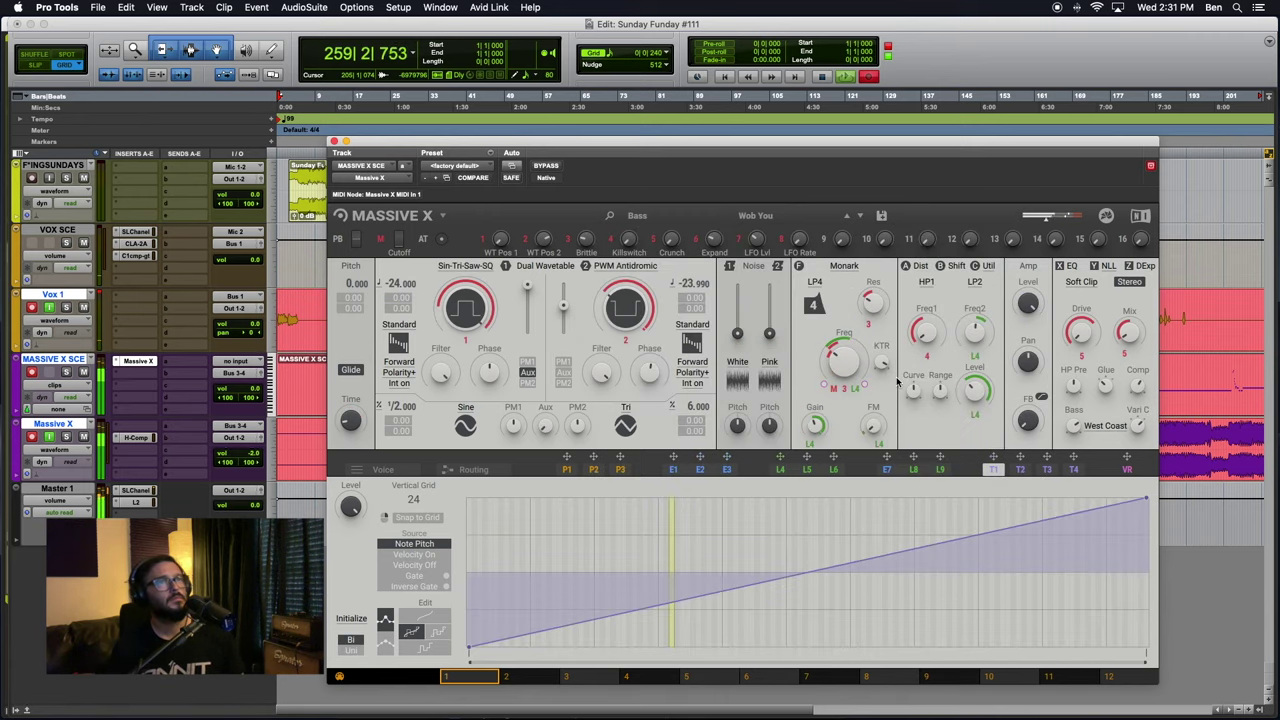
click(755, 216)
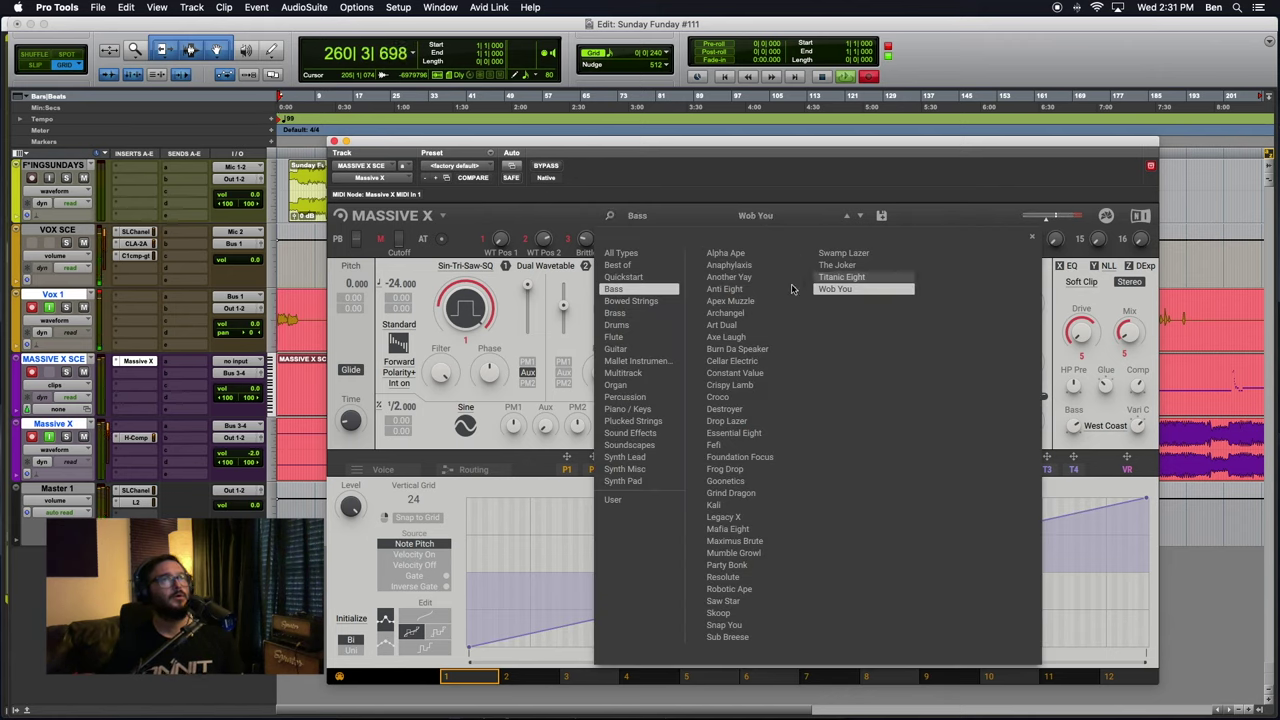
Load the Init - Massive X preset from the Quickstart category and close the preset list
click(624, 276)
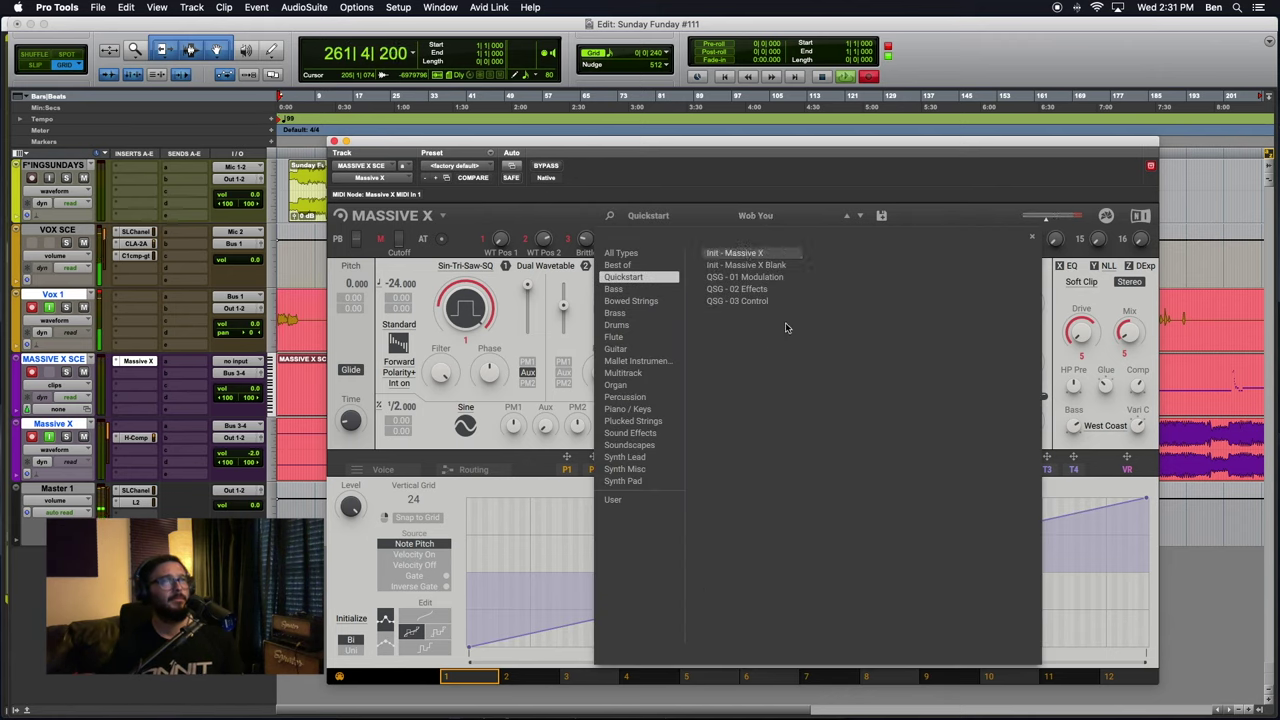
click(761, 217)
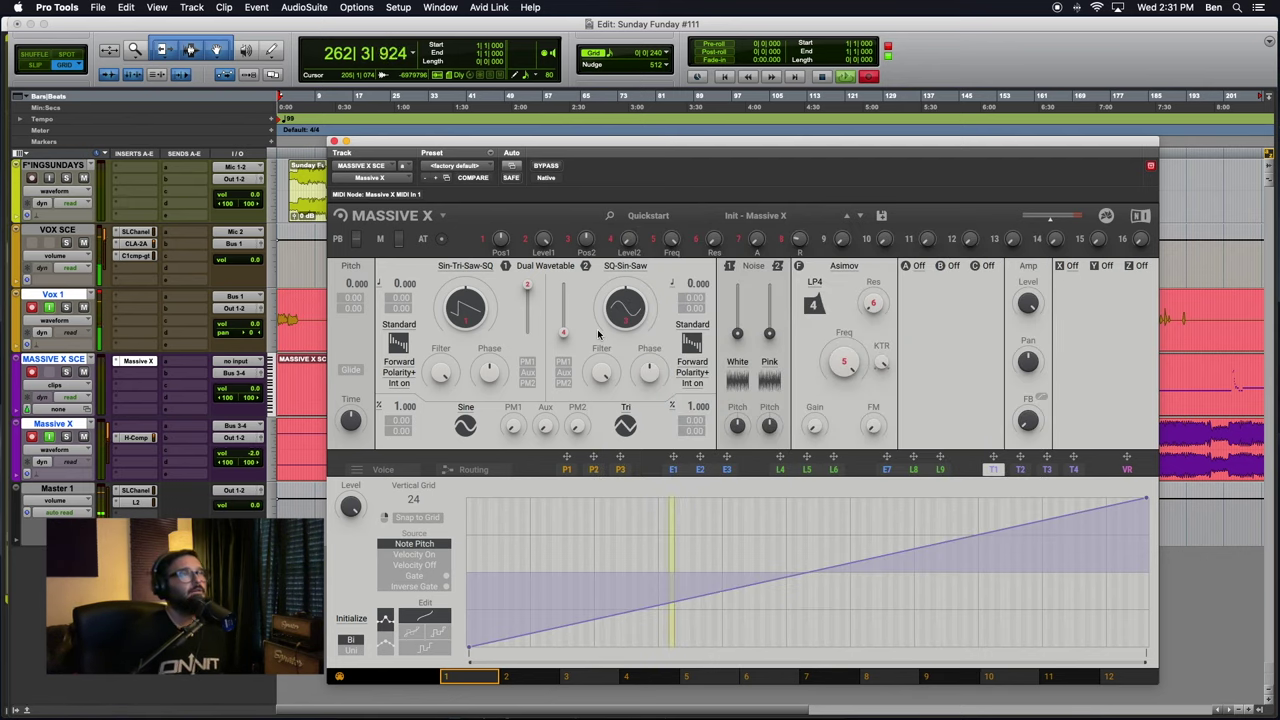
click(303, 265)
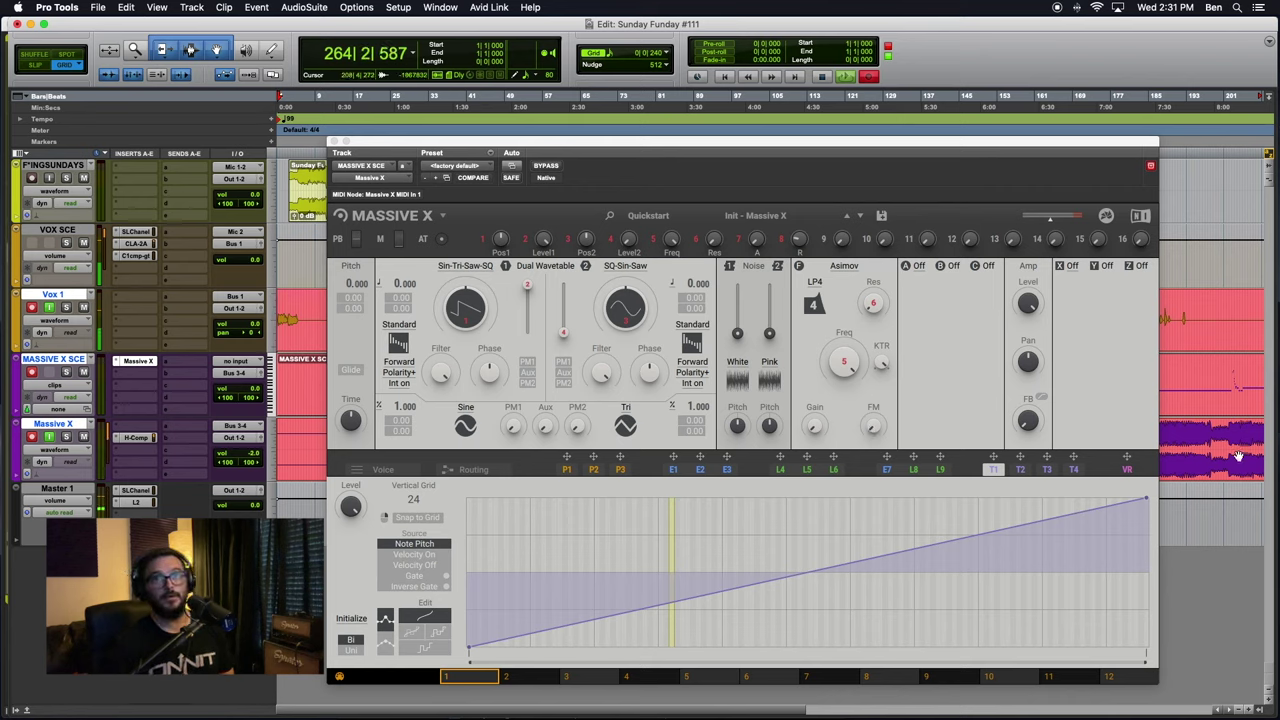
key(r)
key(r)
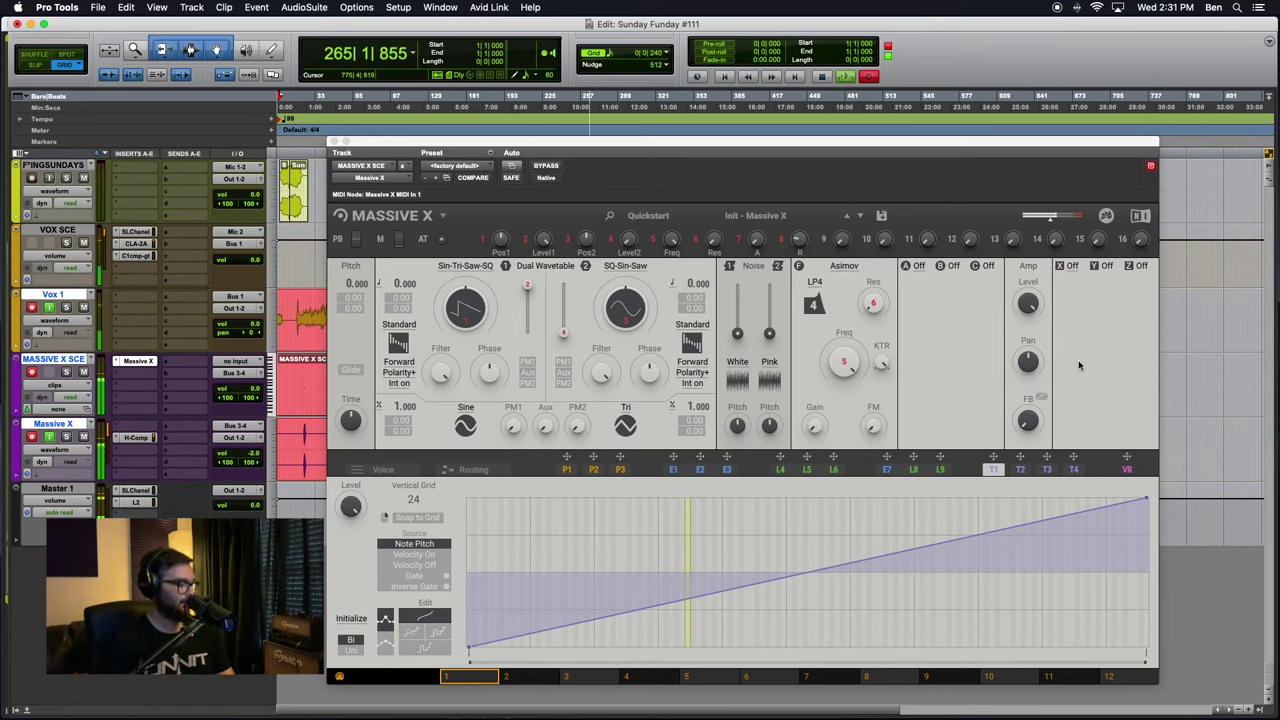
Turn oscillator 1's wavetable position to the sine shape and change its mode from Standard to Bend
click(465, 310)
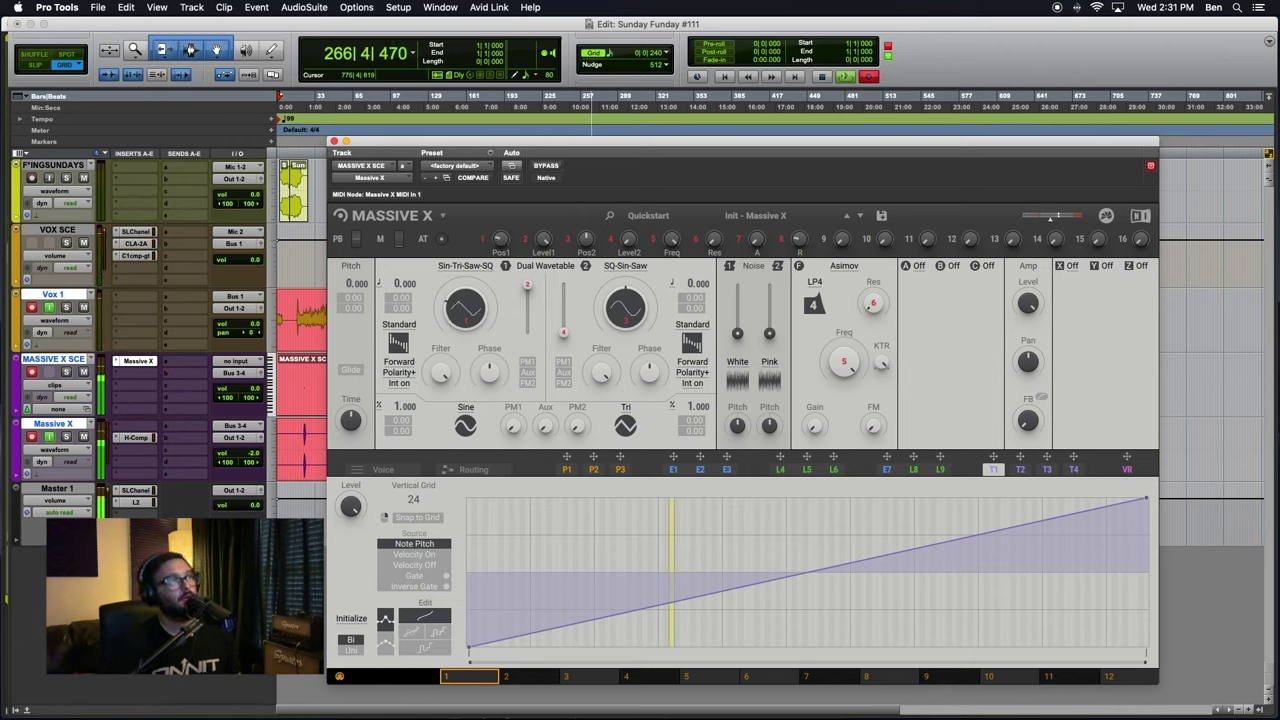
click(399, 325)
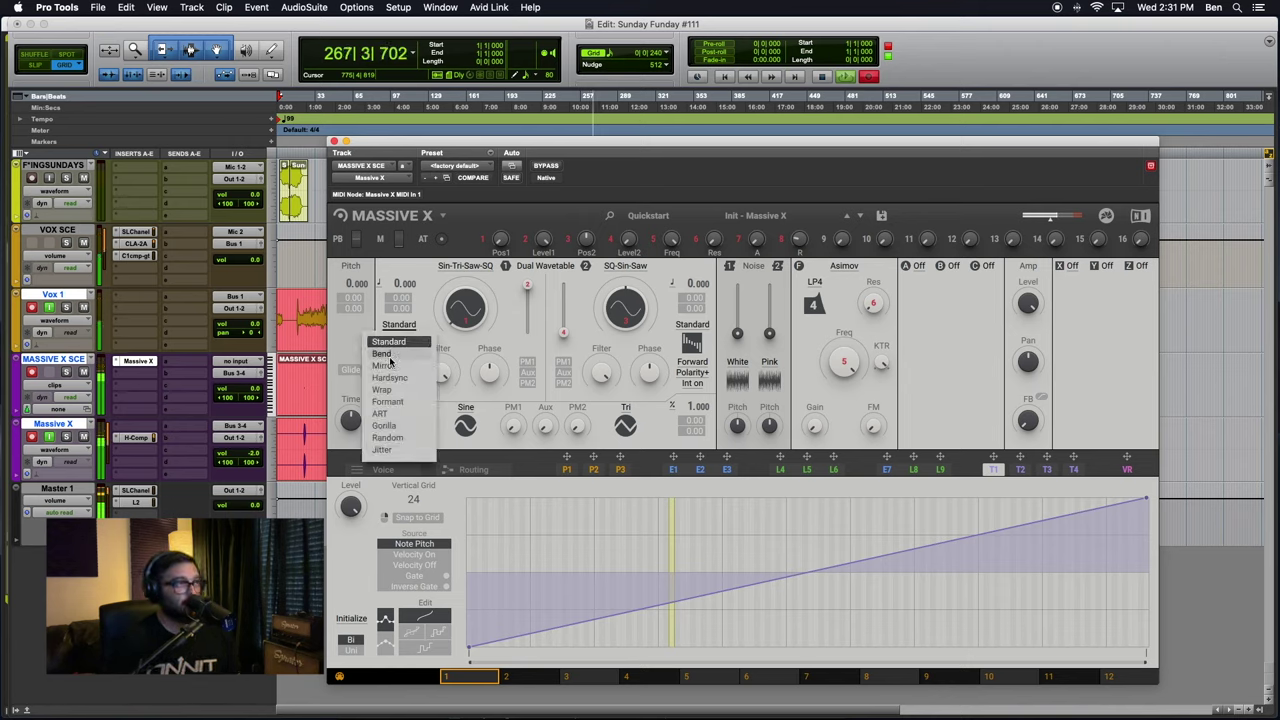
click(388, 356)
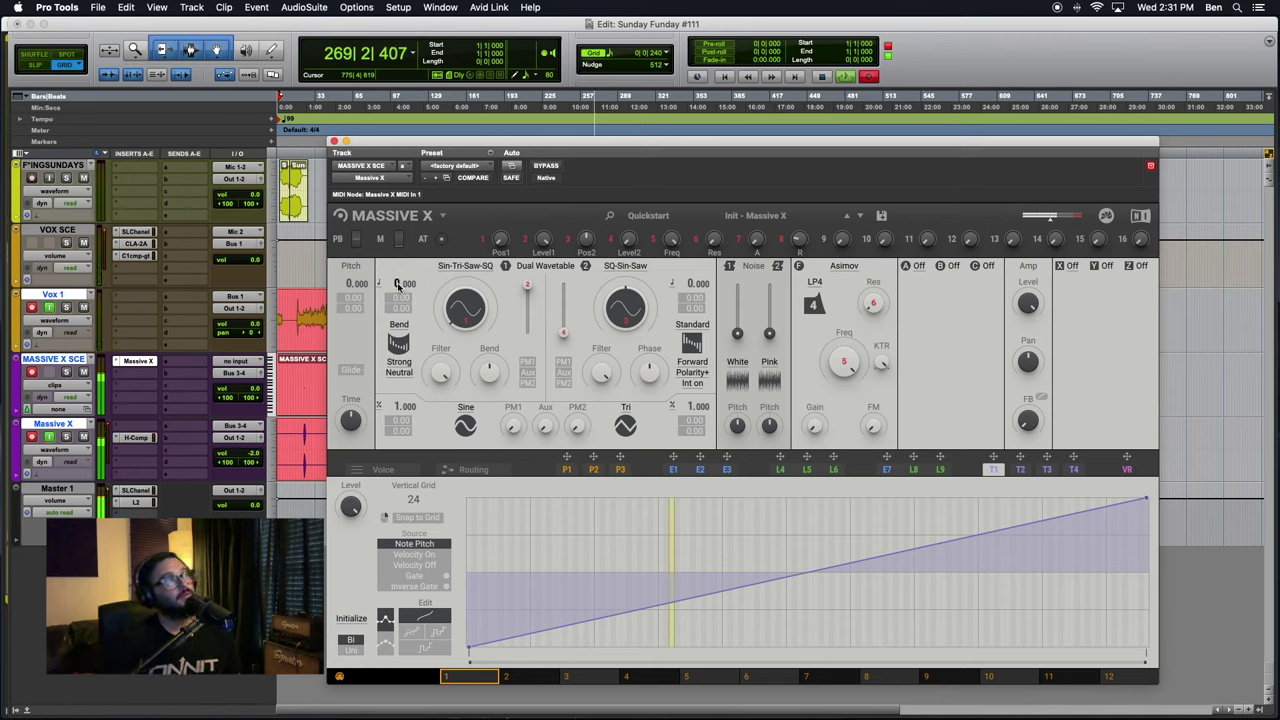
Lower oscillator 1's pitch to -12.000 and sweep its Bend amount back and forth
mouse_move(396, 283)
mouse_down()
mouse_move(396, 302)
mouse_move(397, 288)
mouse_up()
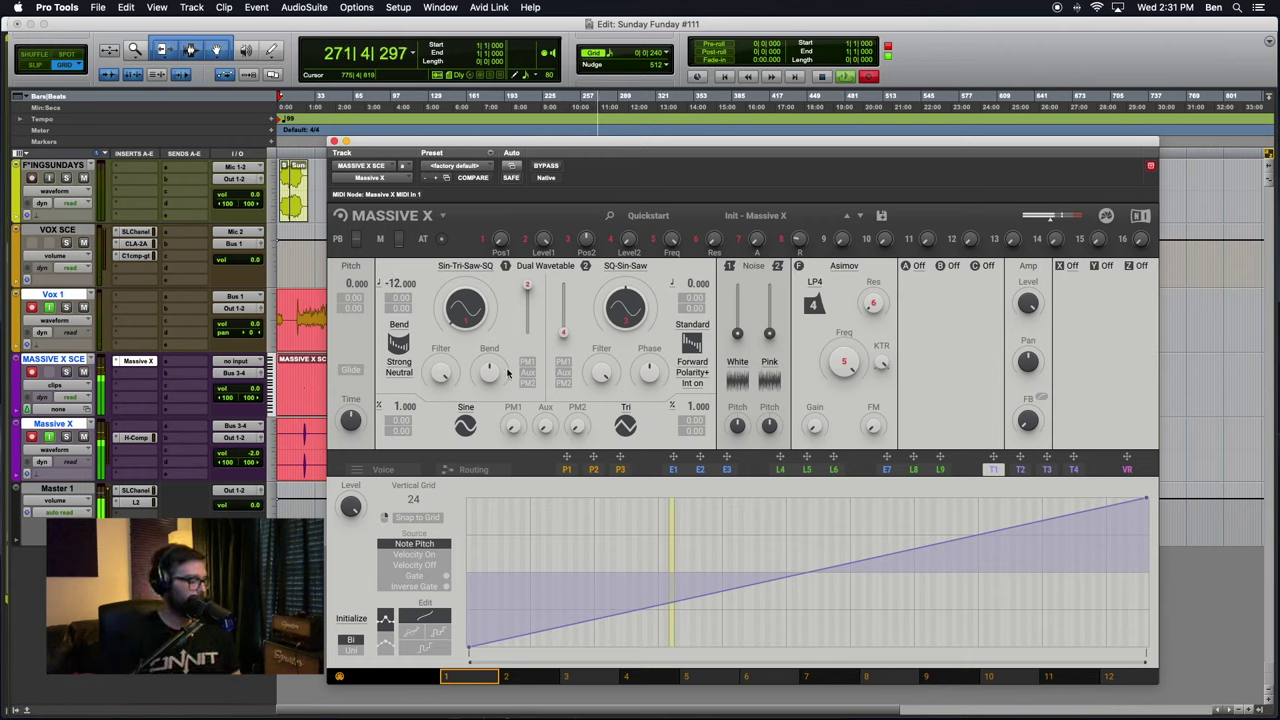
drag(490, 377, 490, 310)
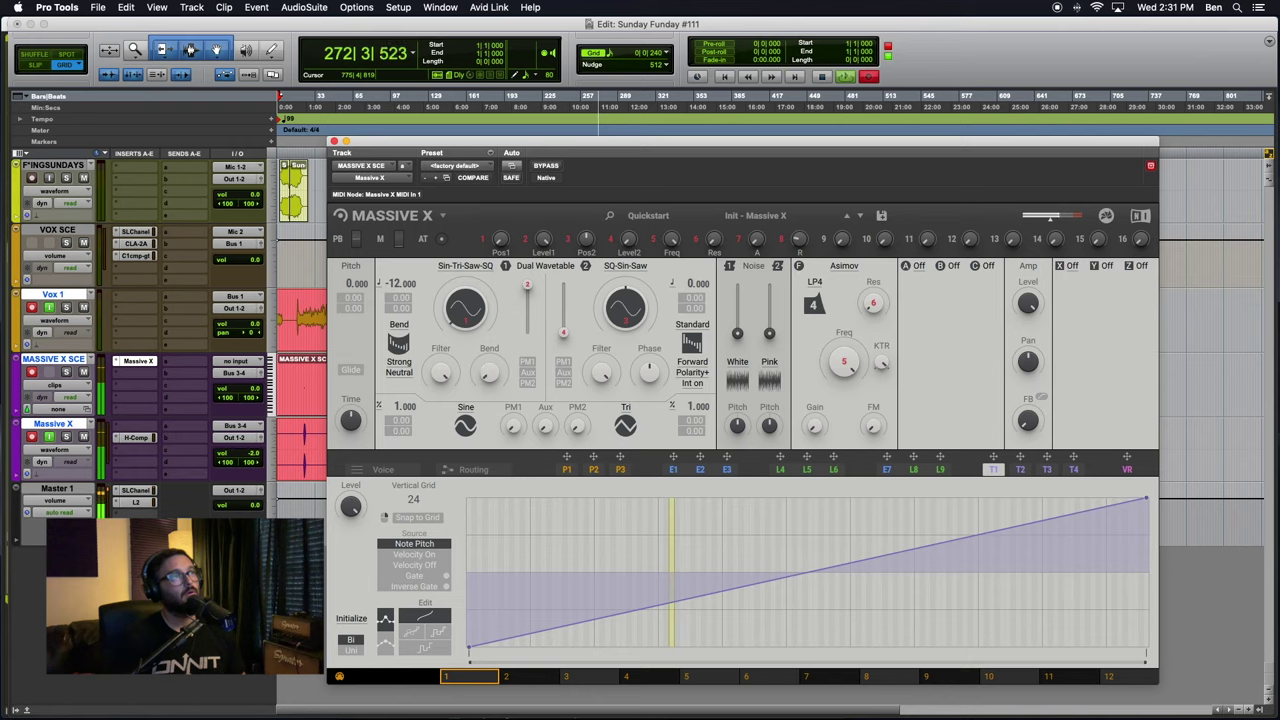
drag(490, 377, 490, 338)
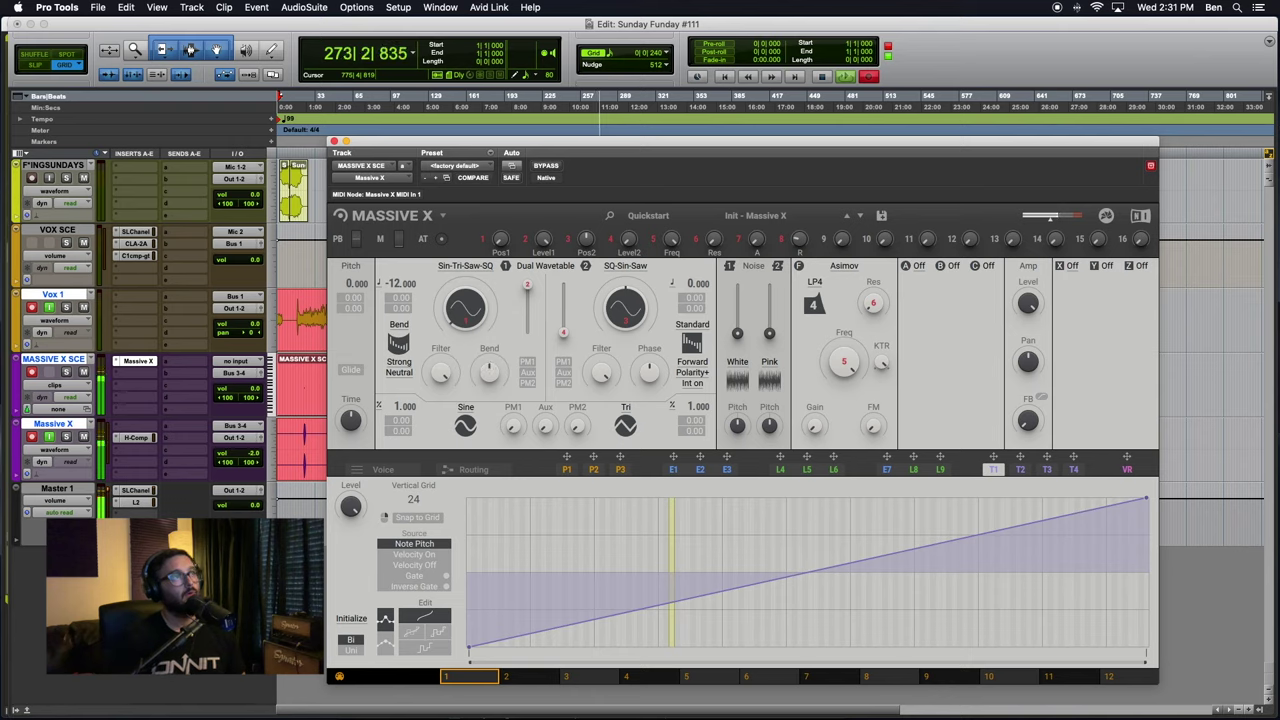
Enable PM1 modulation on oscillator 1 and try the SinN, TriB2 and TriB1 modulator waveforms before returning to Sine
click(527, 361)
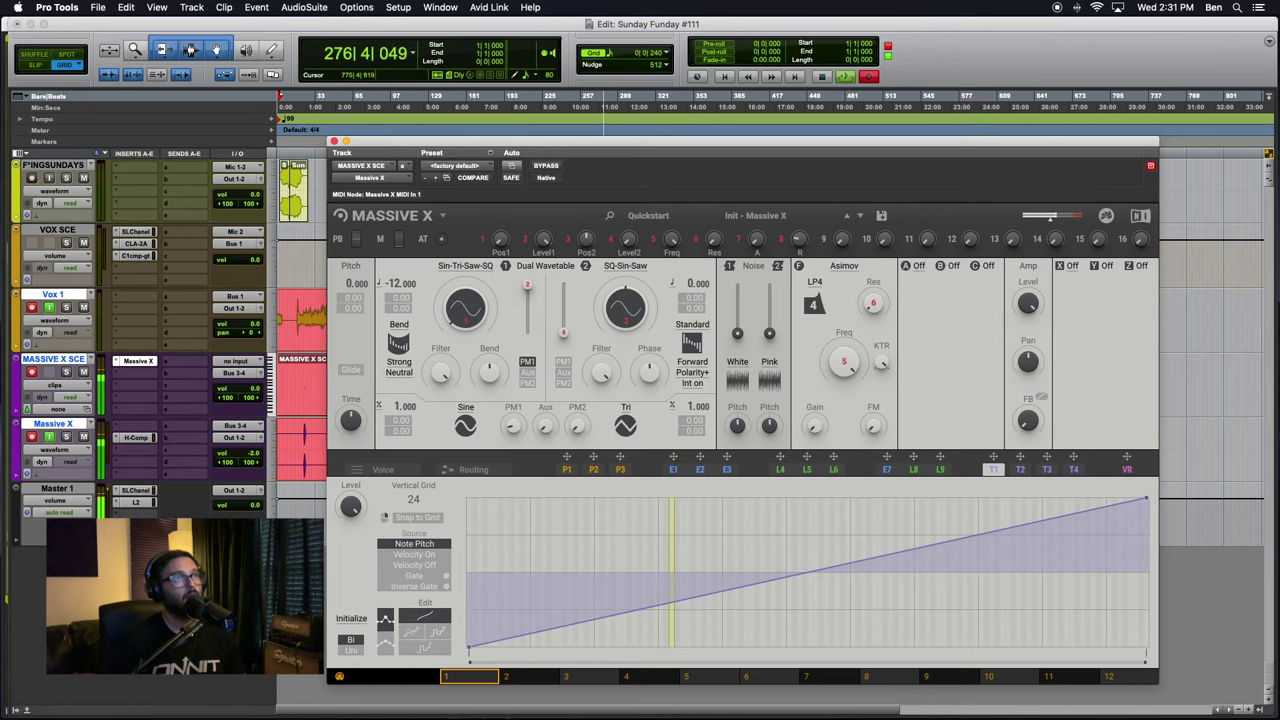
click(466, 408)
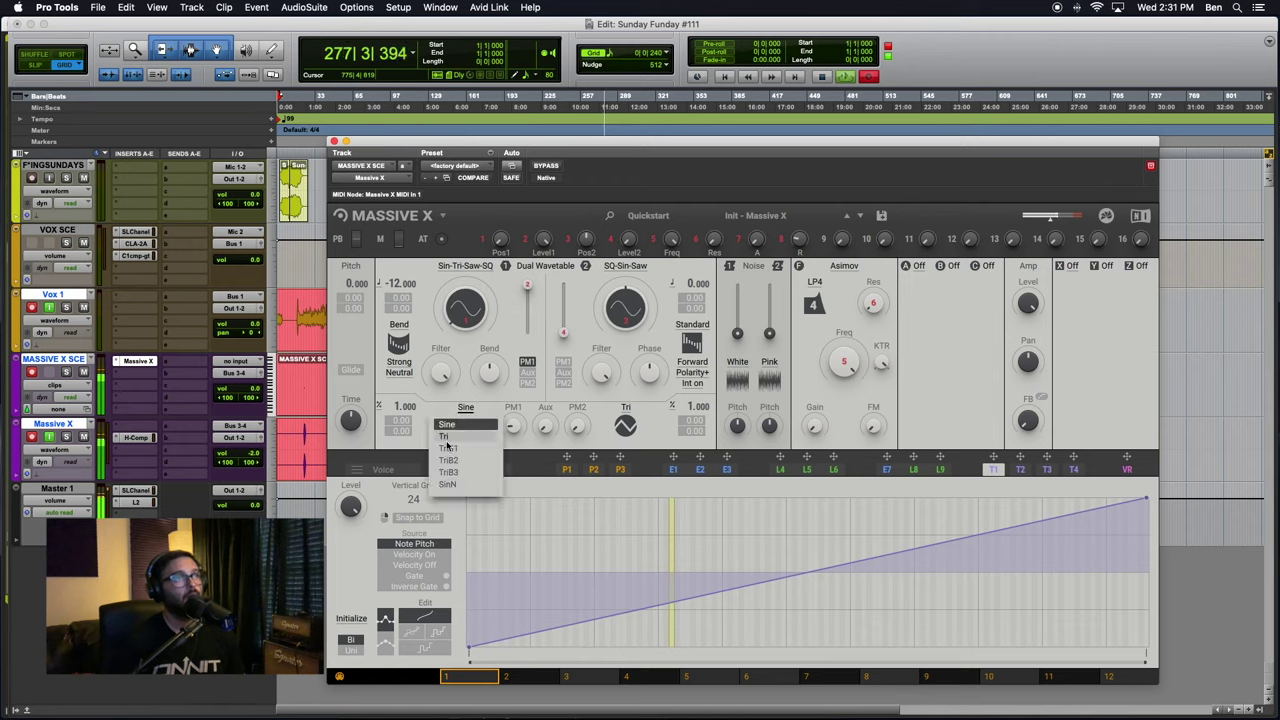
click(448, 484)
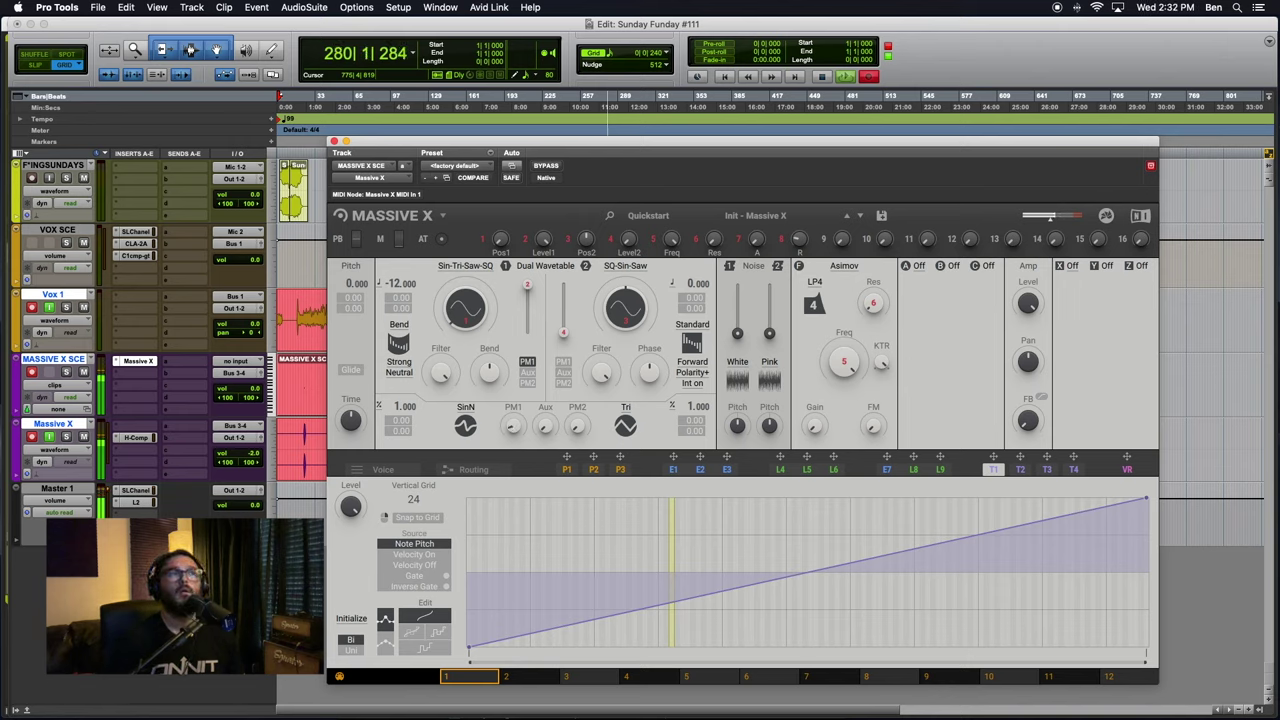
click(466, 410)
click(448, 460)
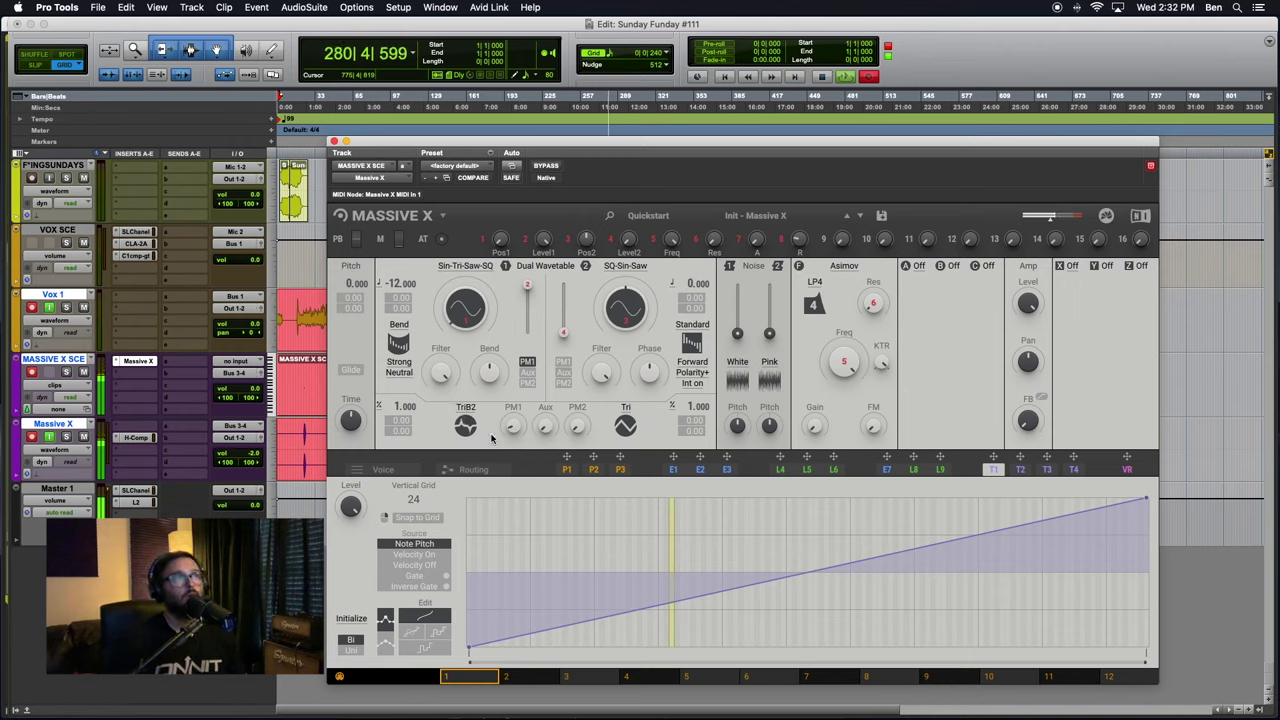
click(462, 410)
click(448, 448)
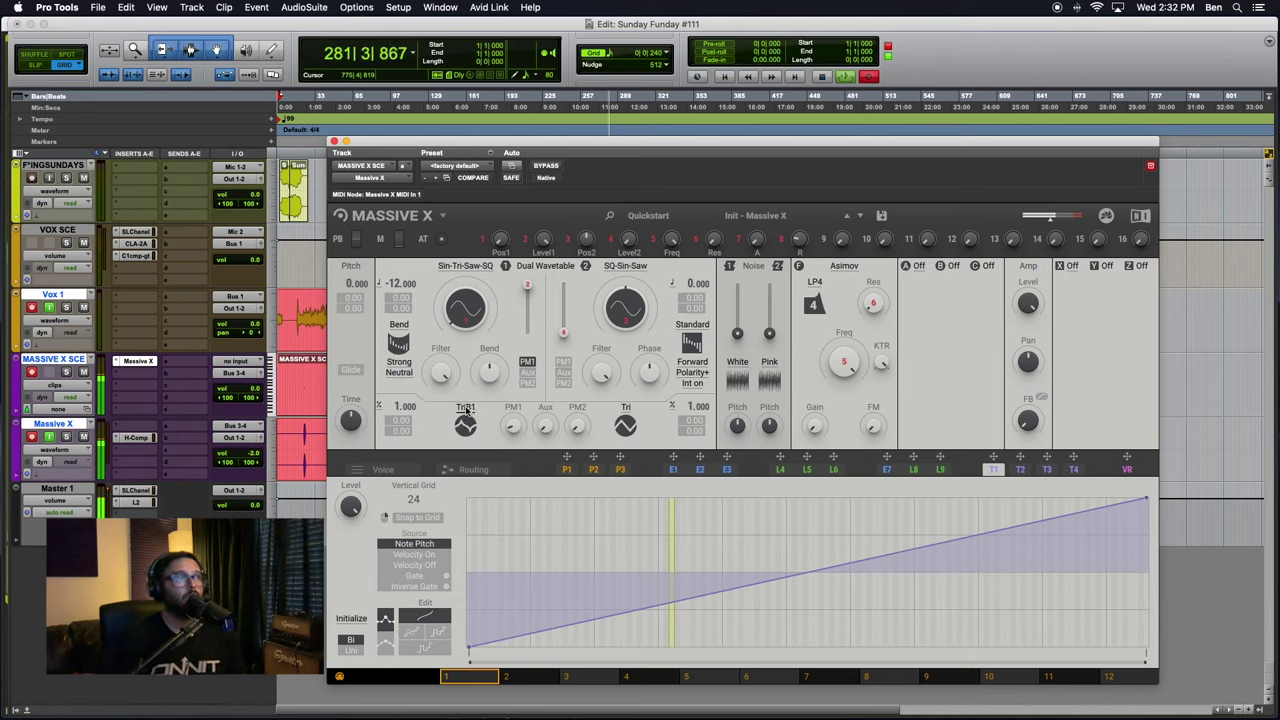
click(465, 409)
click(447, 426)
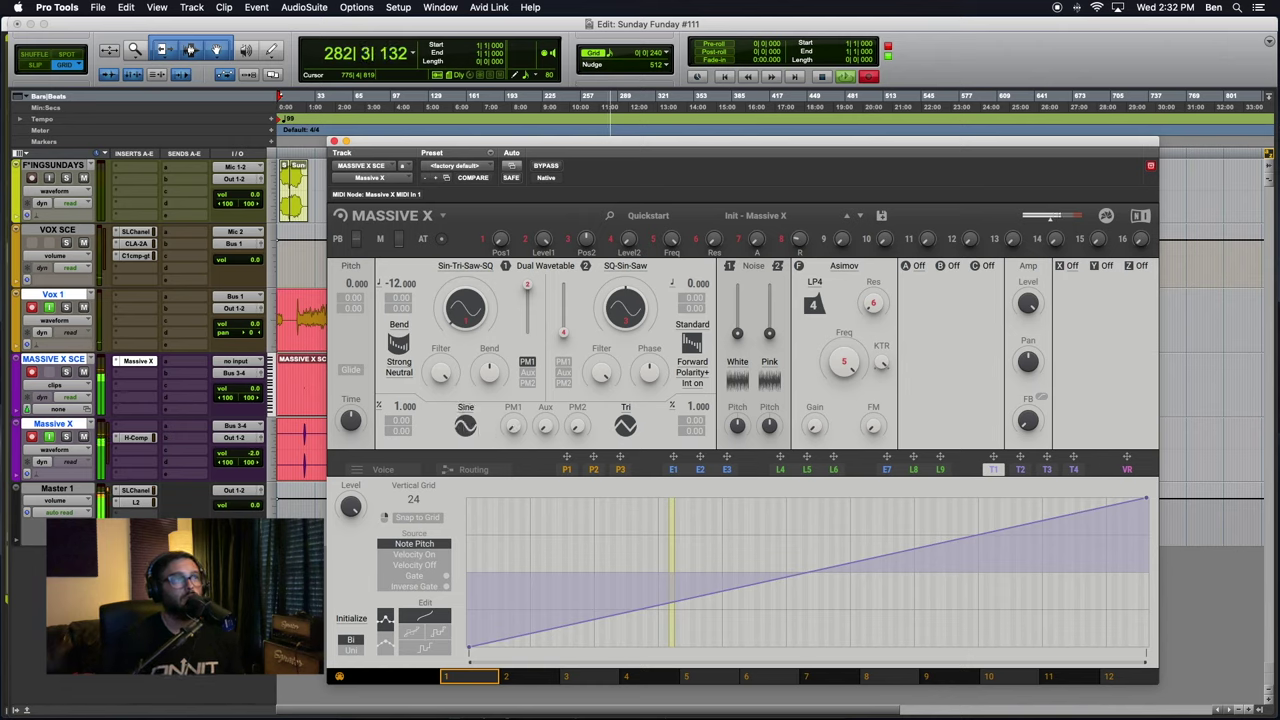
Enable PM2 modulation on oscillator 1 as well and set the second modulator's waveform to SinN
click(527, 383)
click(626, 408)
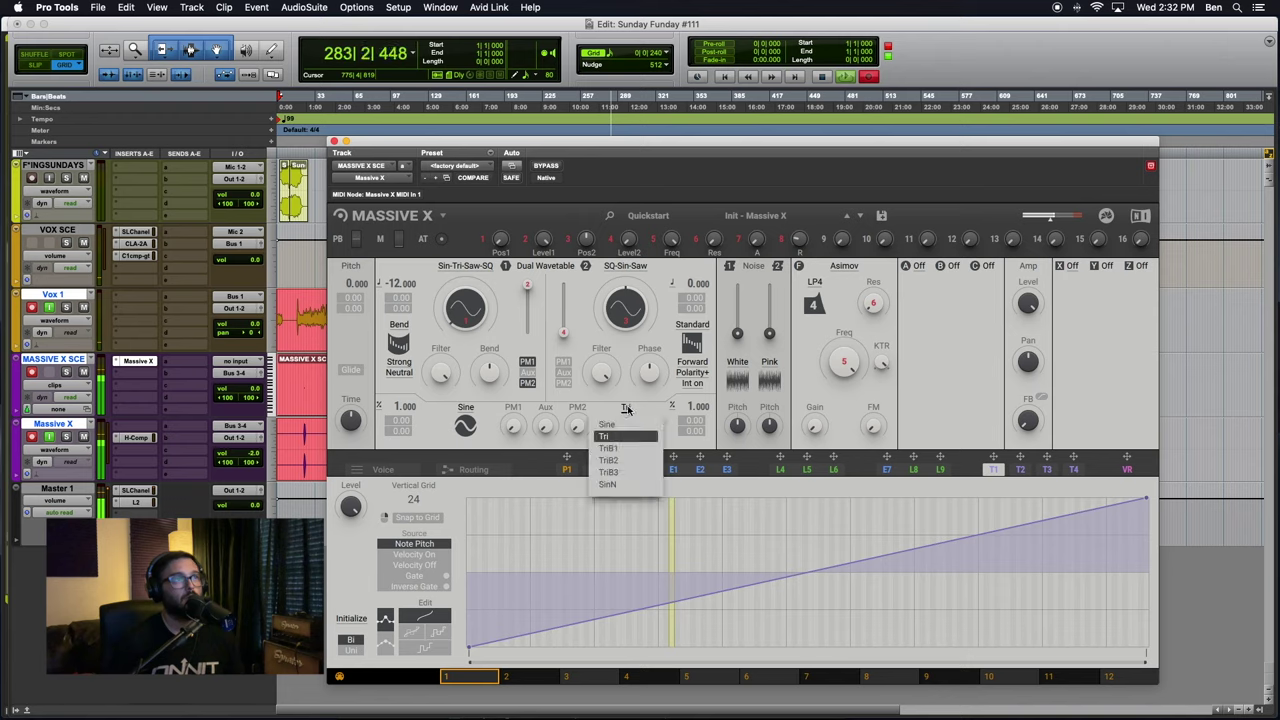
click(608, 485)
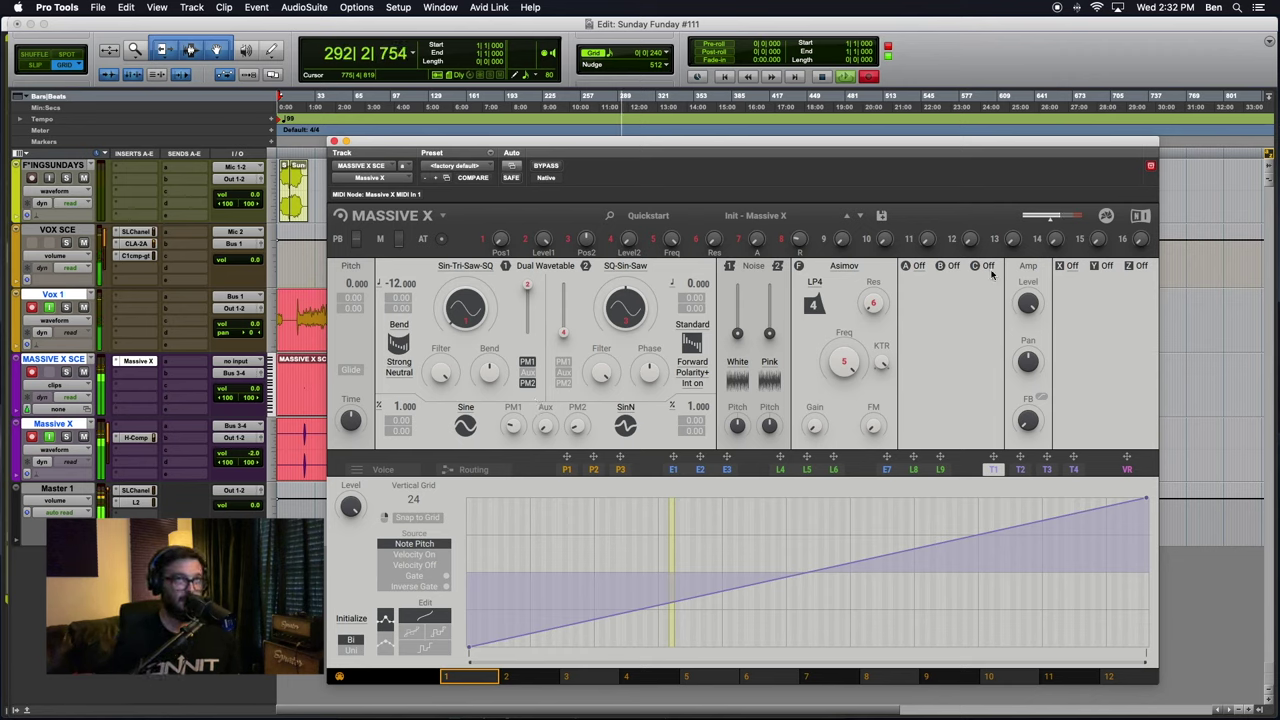
Load the Distortion effect into insert A and try its TanH type with different drive settings
click(917, 268)
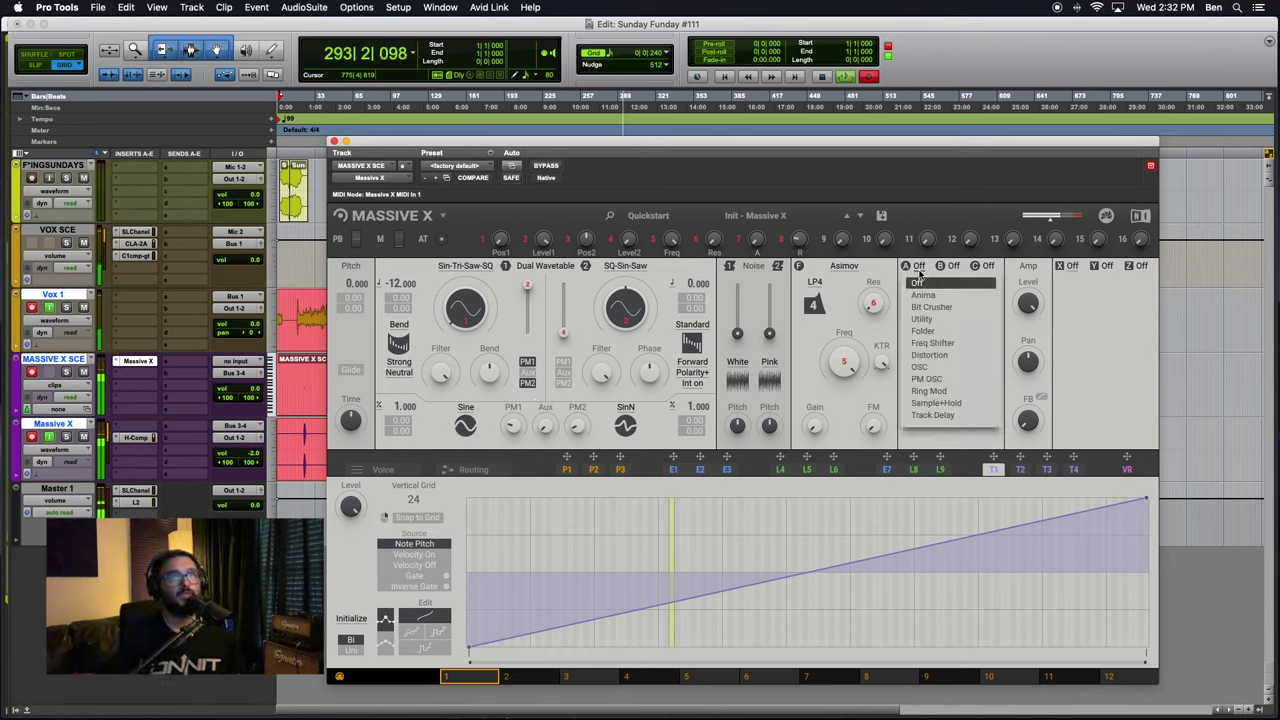
click(932, 356)
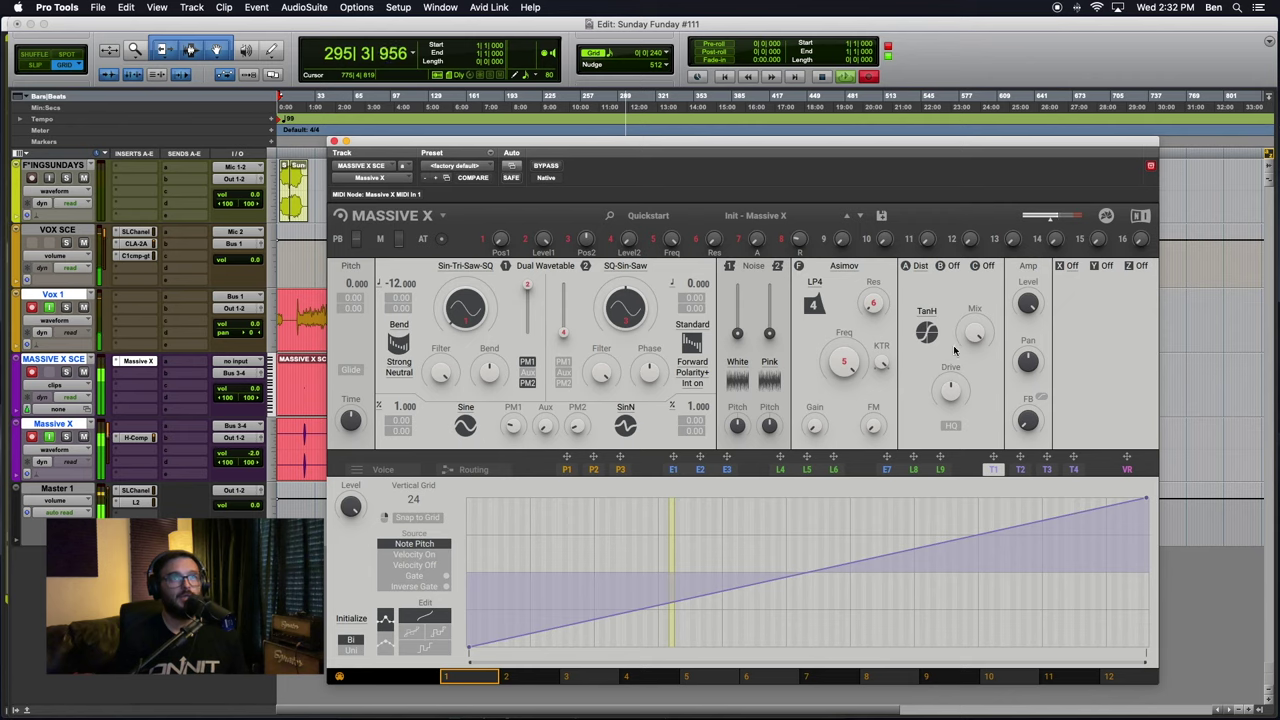
click(930, 312)
click(945, 277)
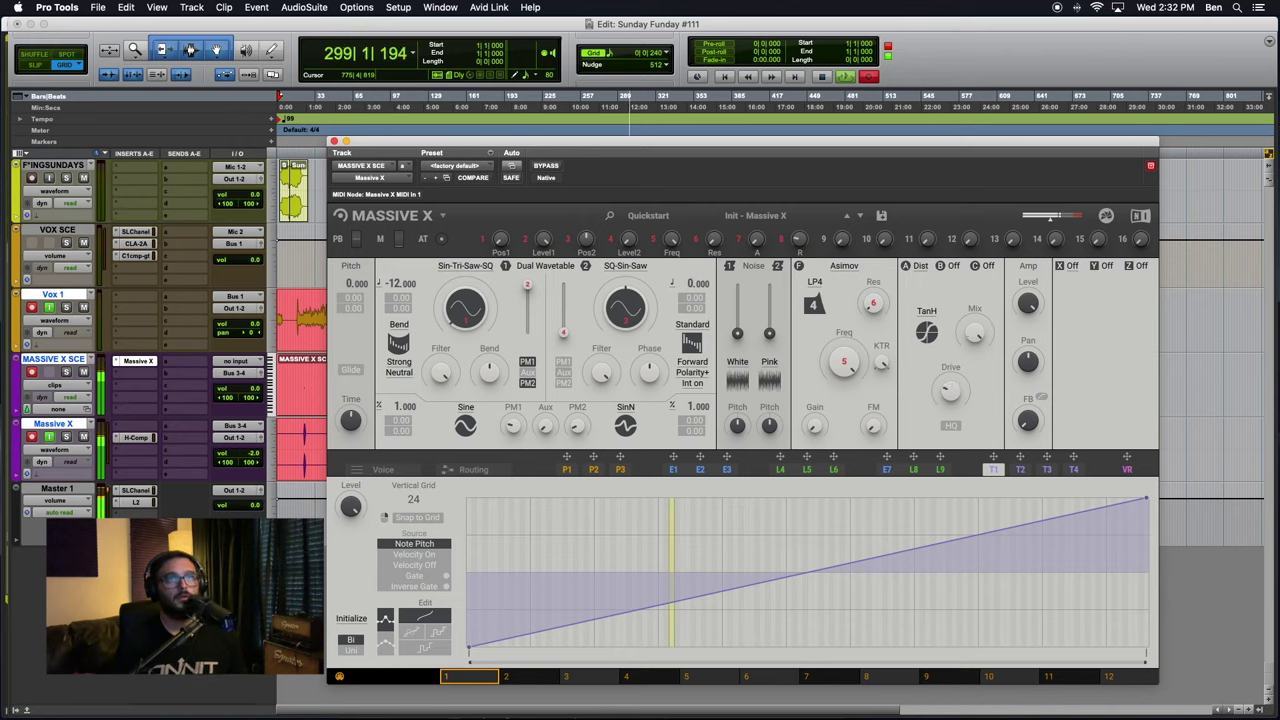
Audition the HypB, SinC, Hardclip and Rectify distortion types in insert A
click(926, 332)
click(923, 336)
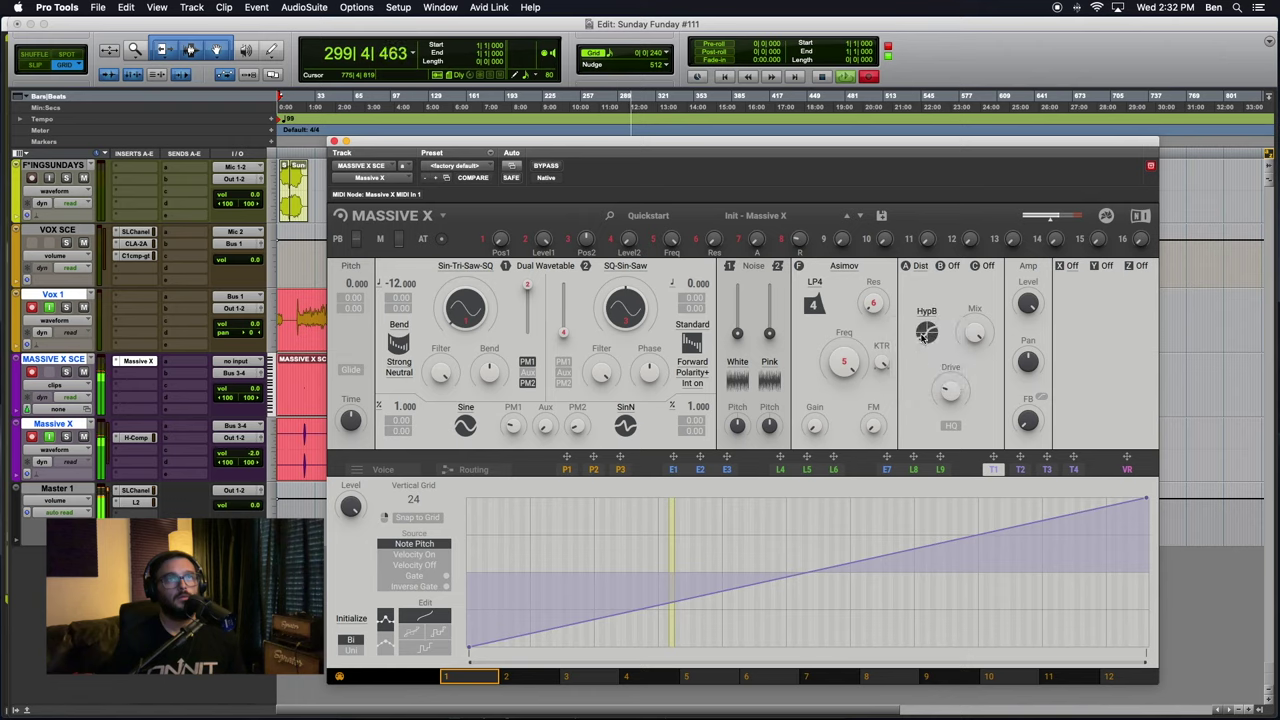
click(923, 336)
click(922, 353)
click(931, 336)
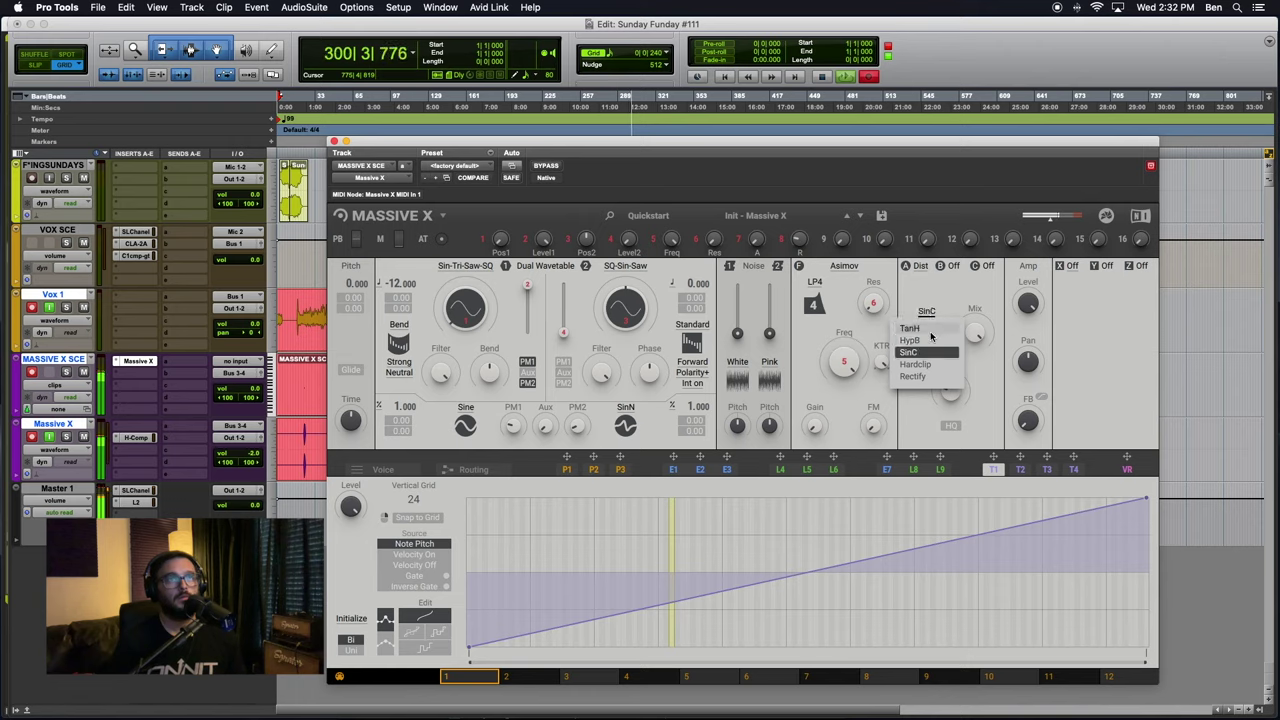
click(915, 366)
click(924, 313)
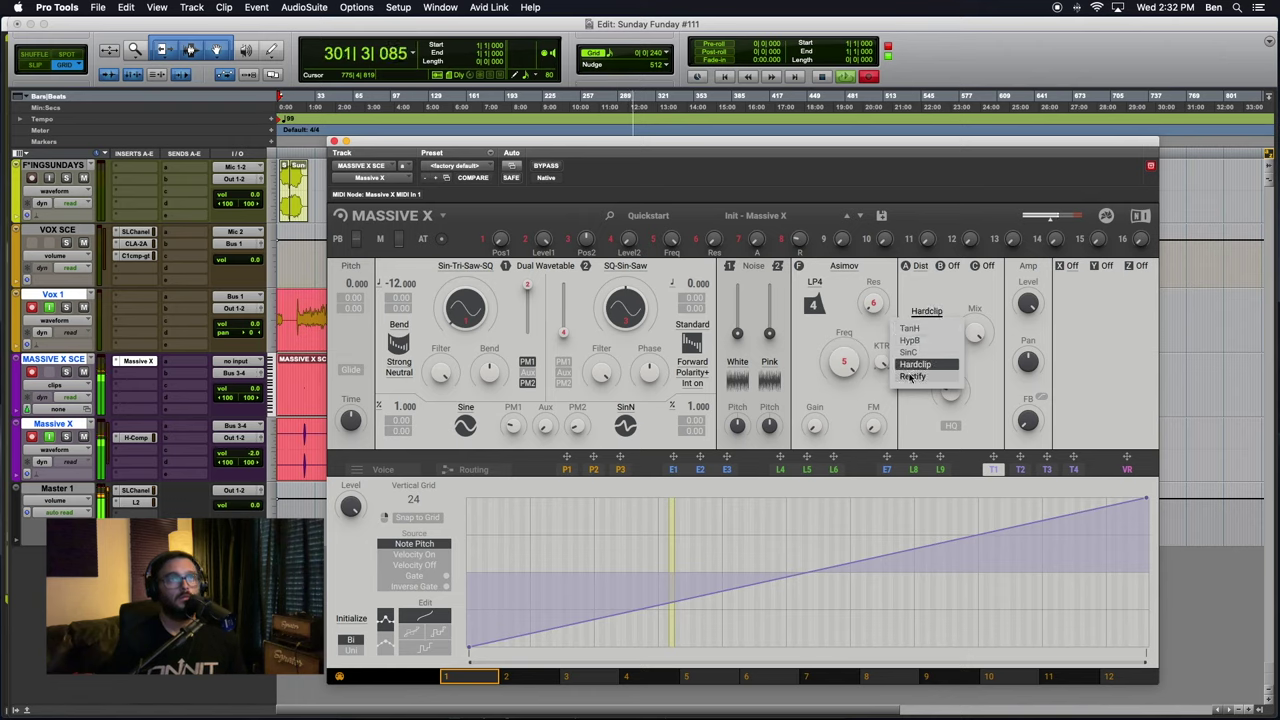
click(911, 377)
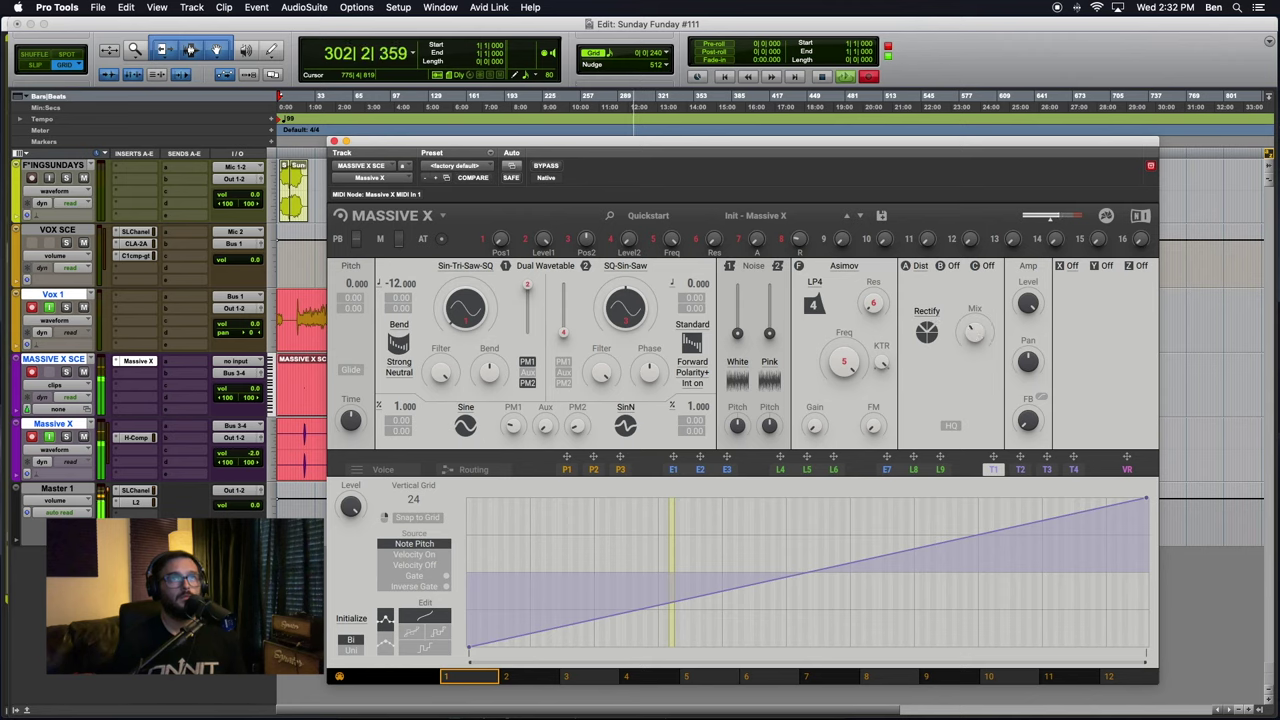
Compare Hardclip, SinC and HypB again in insert A with varied mix and drive, ending on TanH
click(926, 311)
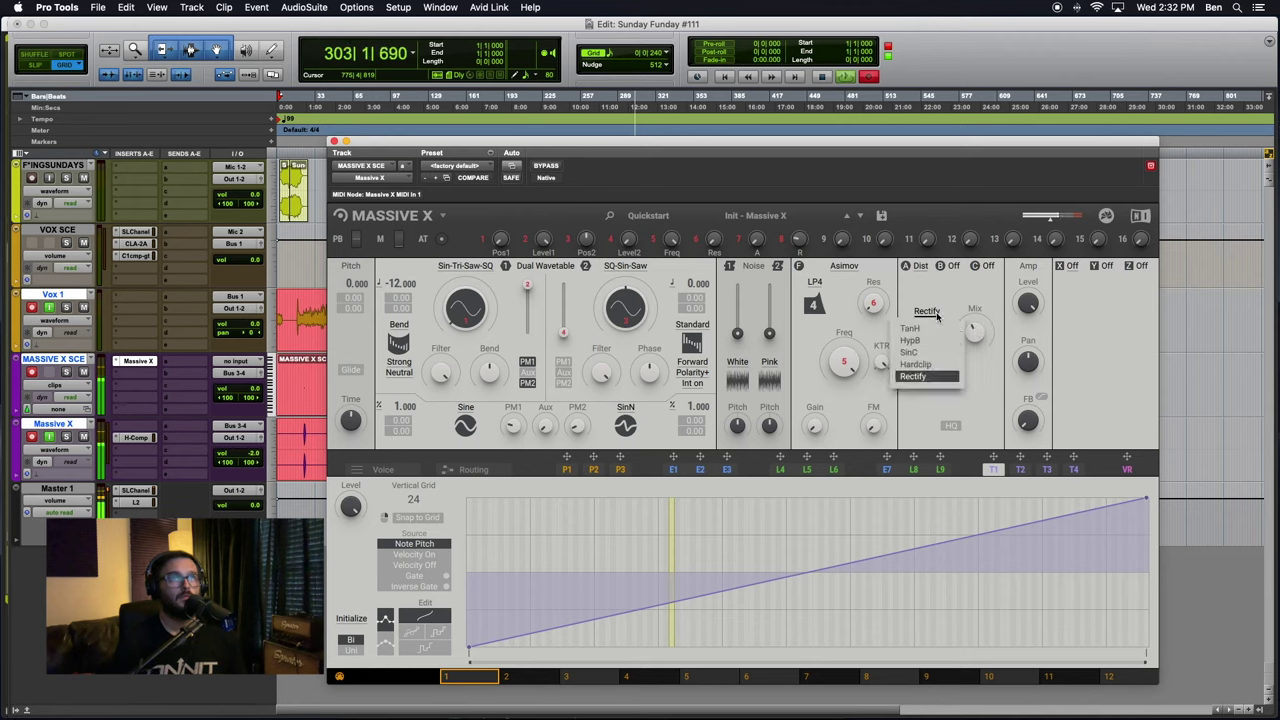
click(916, 366)
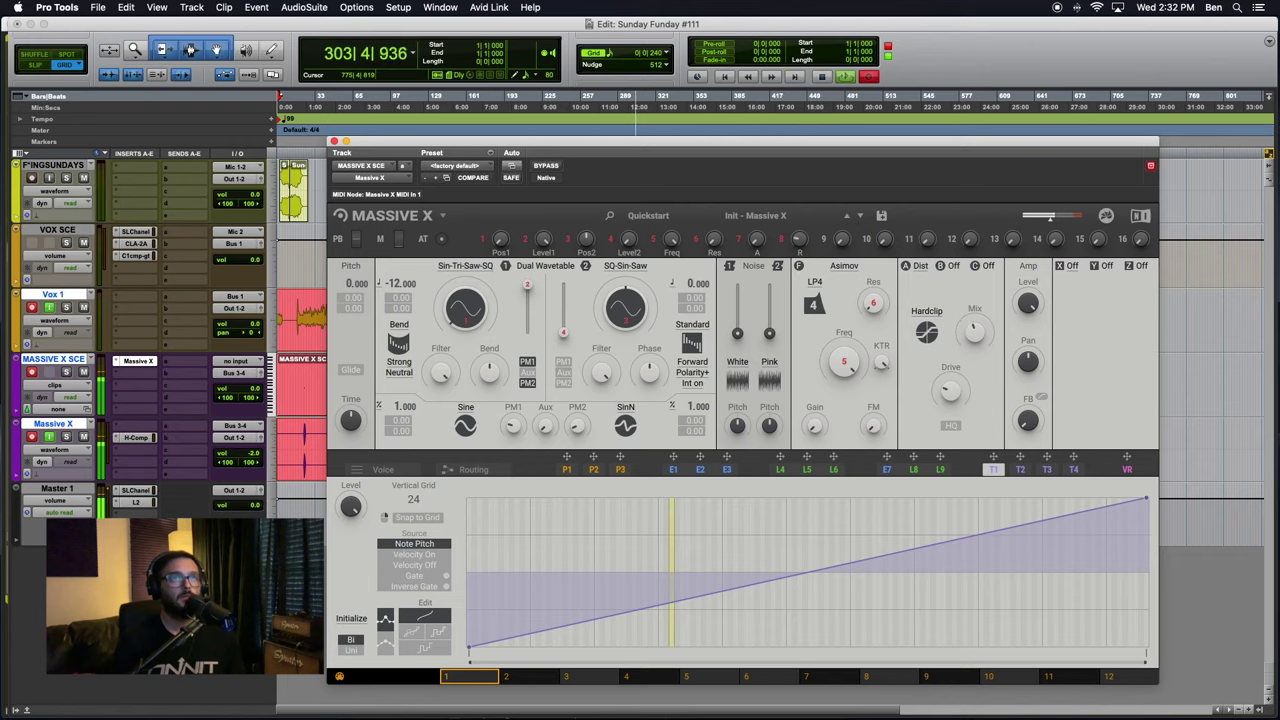
click(931, 312)
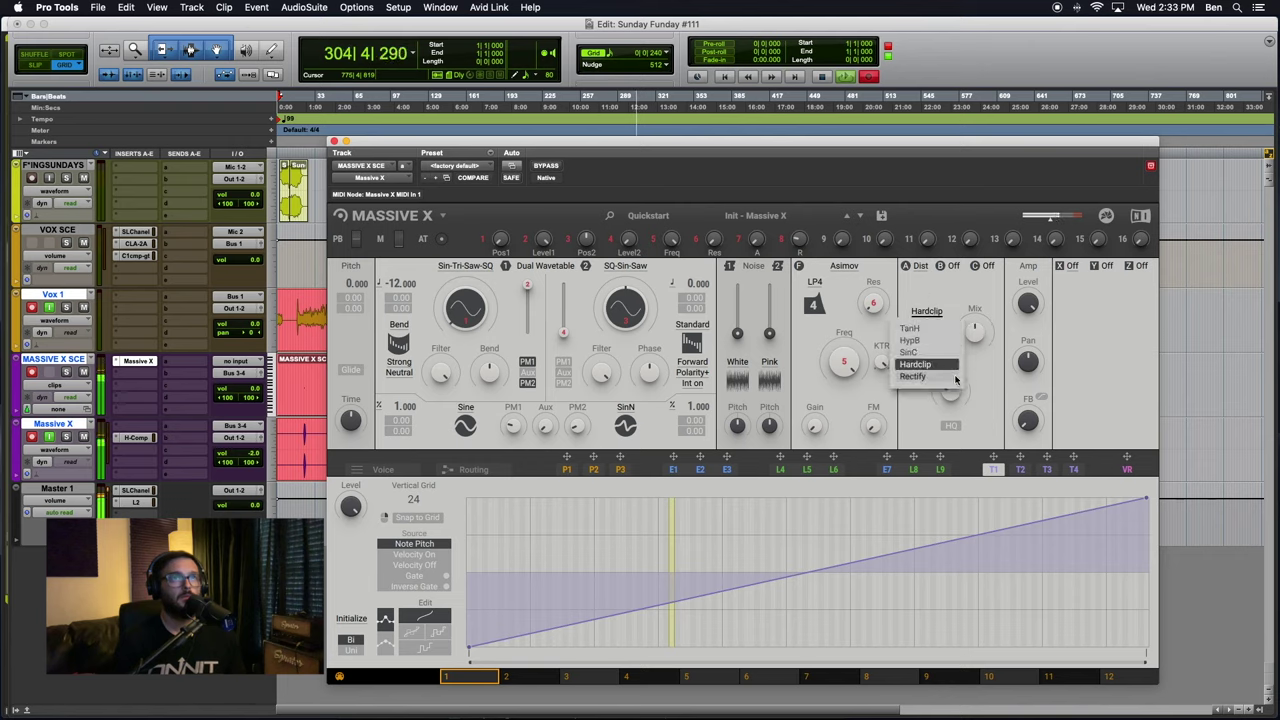
click(963, 404)
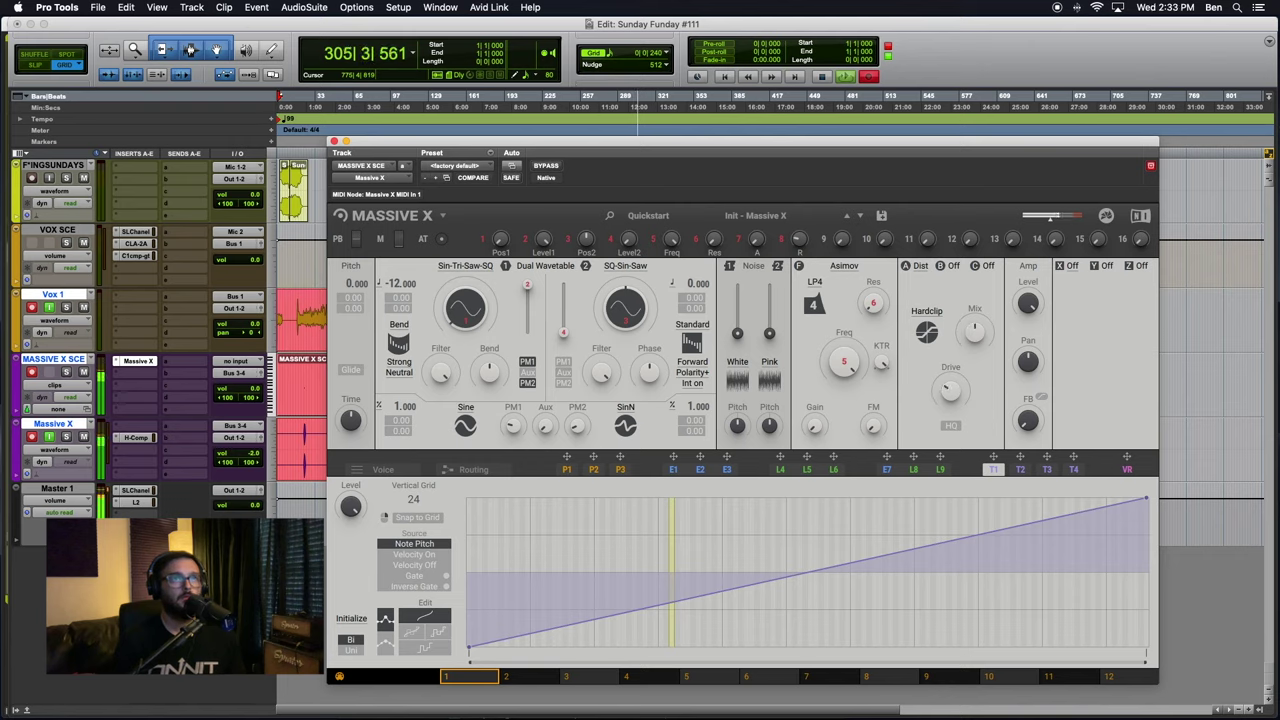
click(928, 311)
click(905, 358)
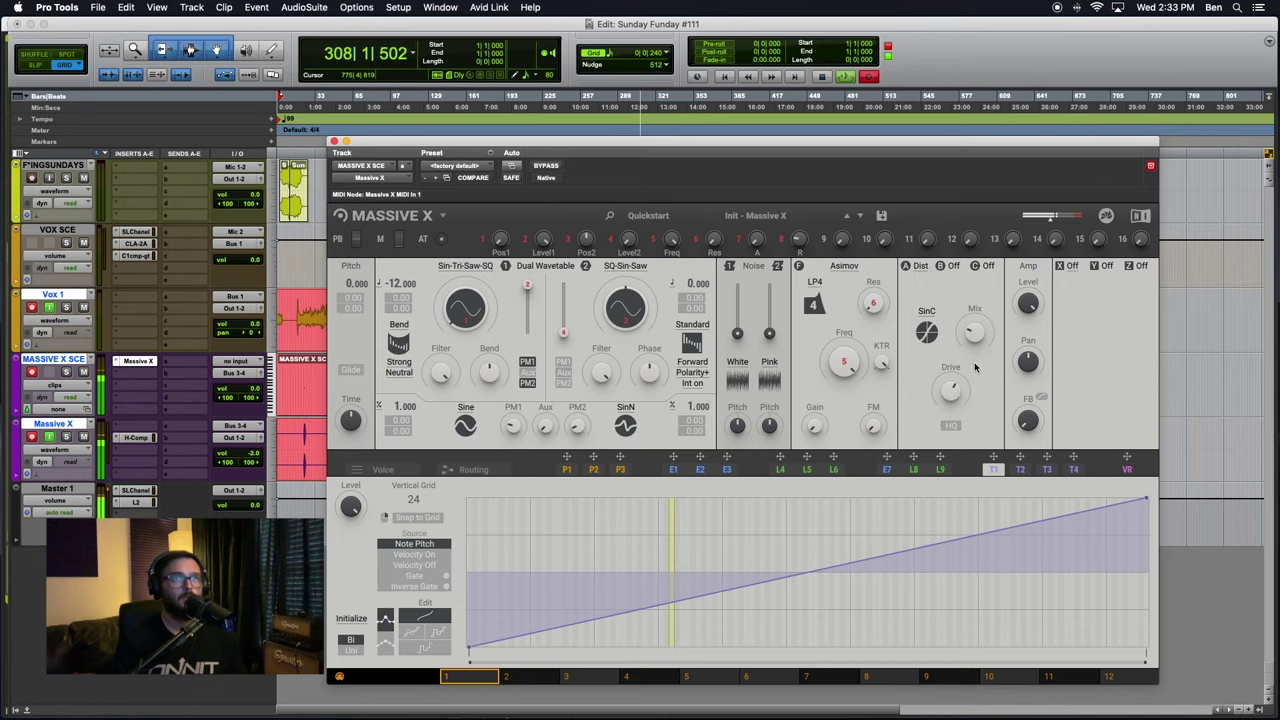
click(927, 317)
click(922, 350)
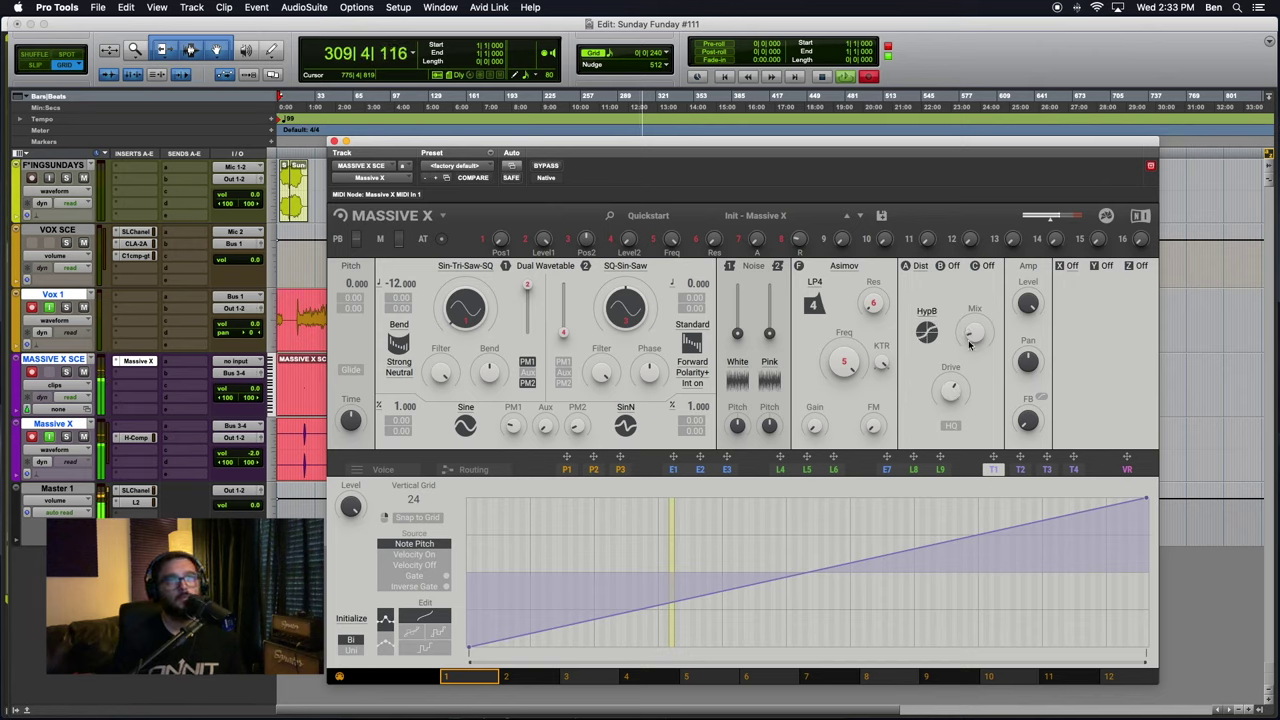
click(927, 312)
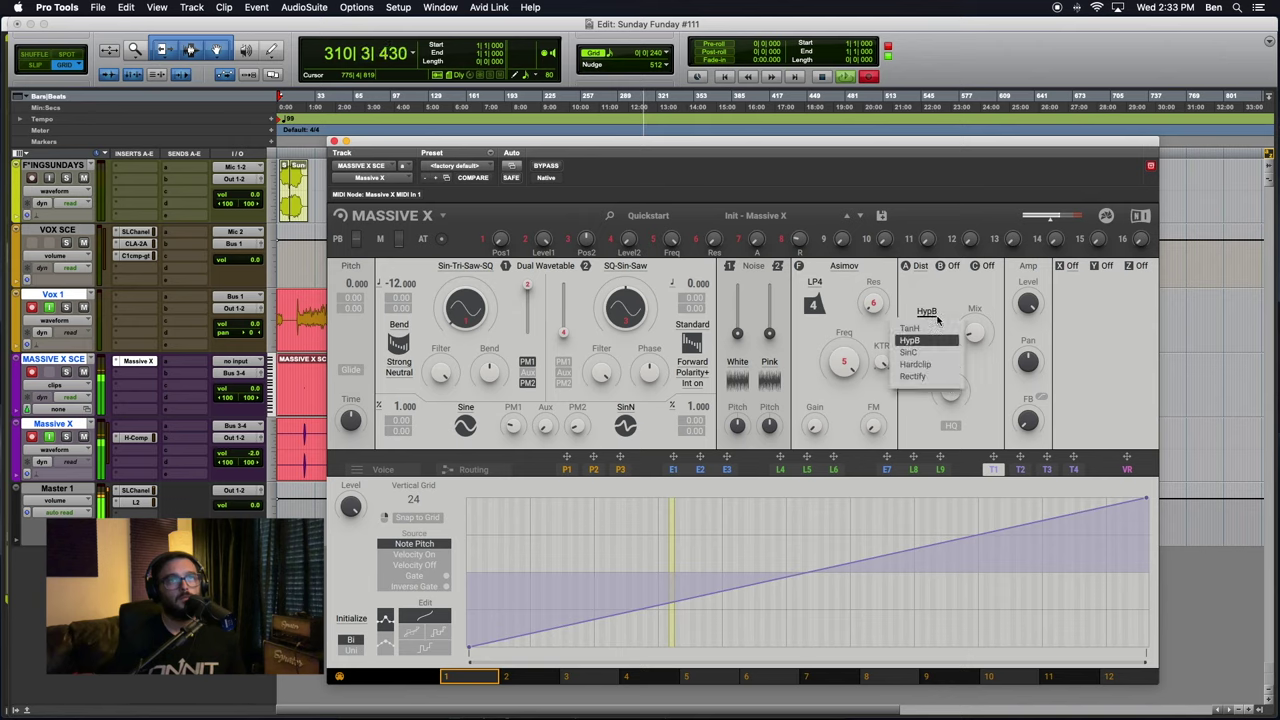
click(921, 330)
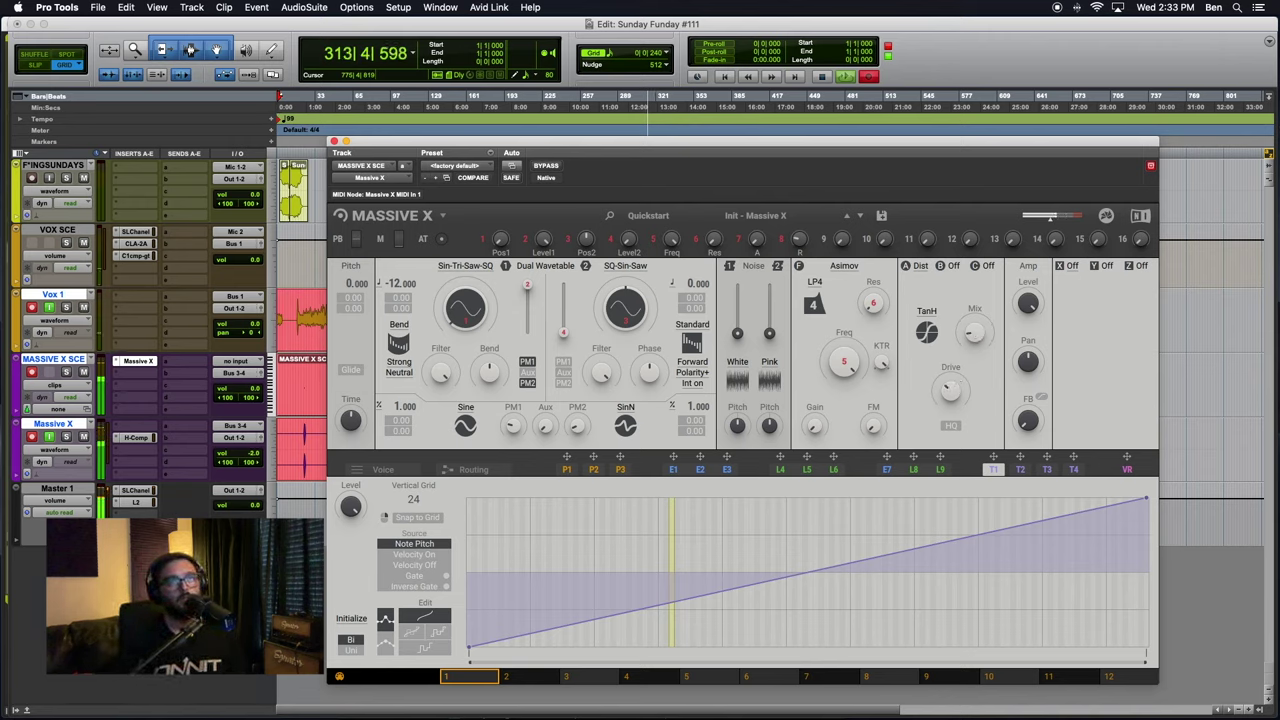
Turn insert A off and reload Distortion there to compare the bass with and without it
click(920, 266)
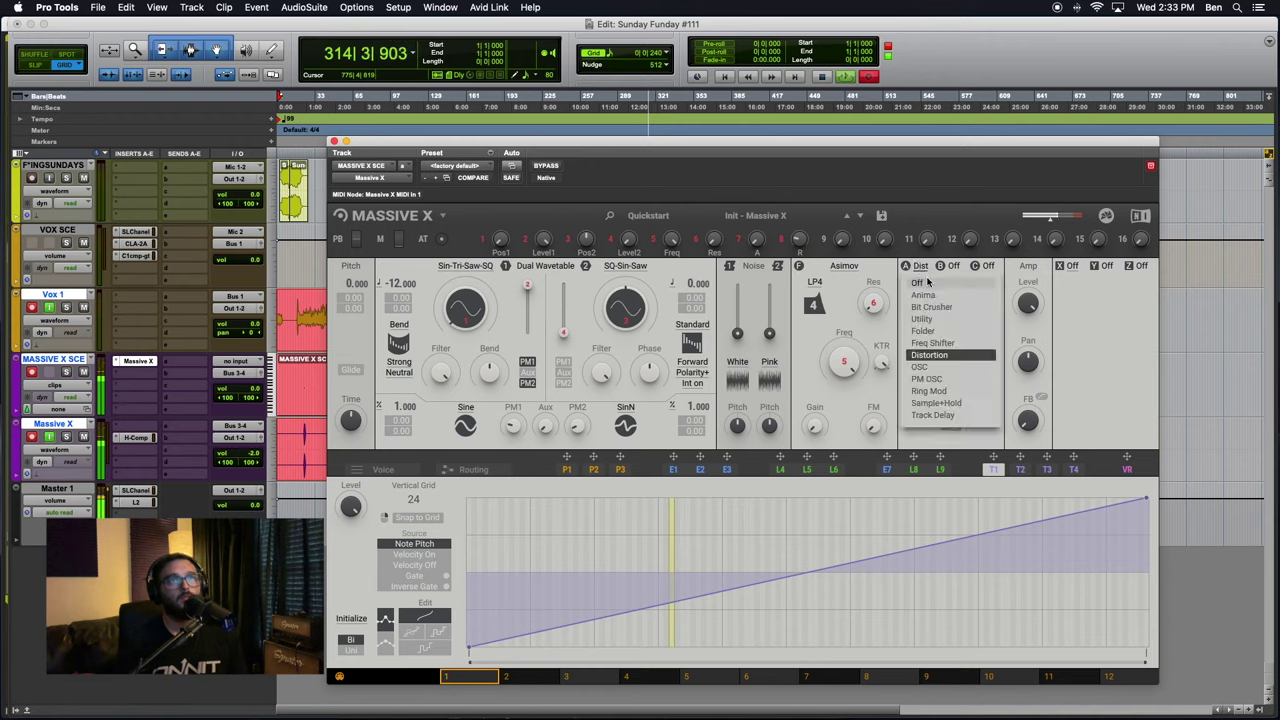
click(925, 288)
click(920, 266)
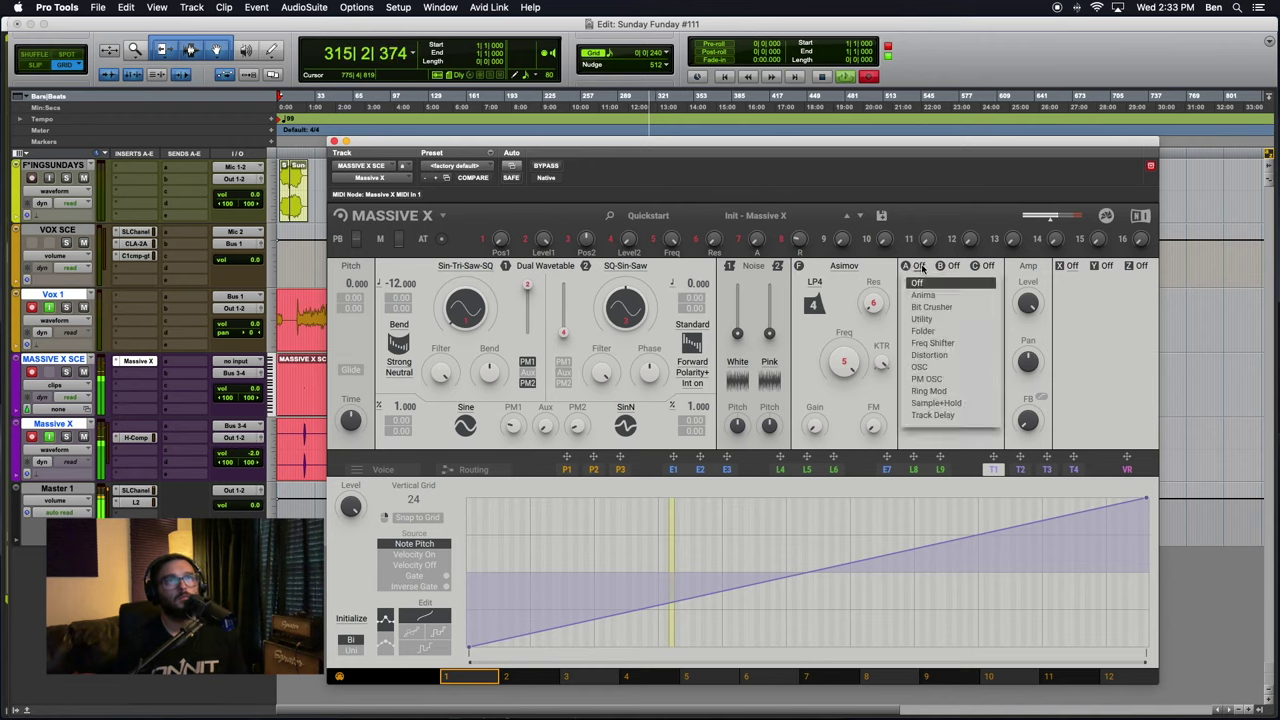
click(935, 355)
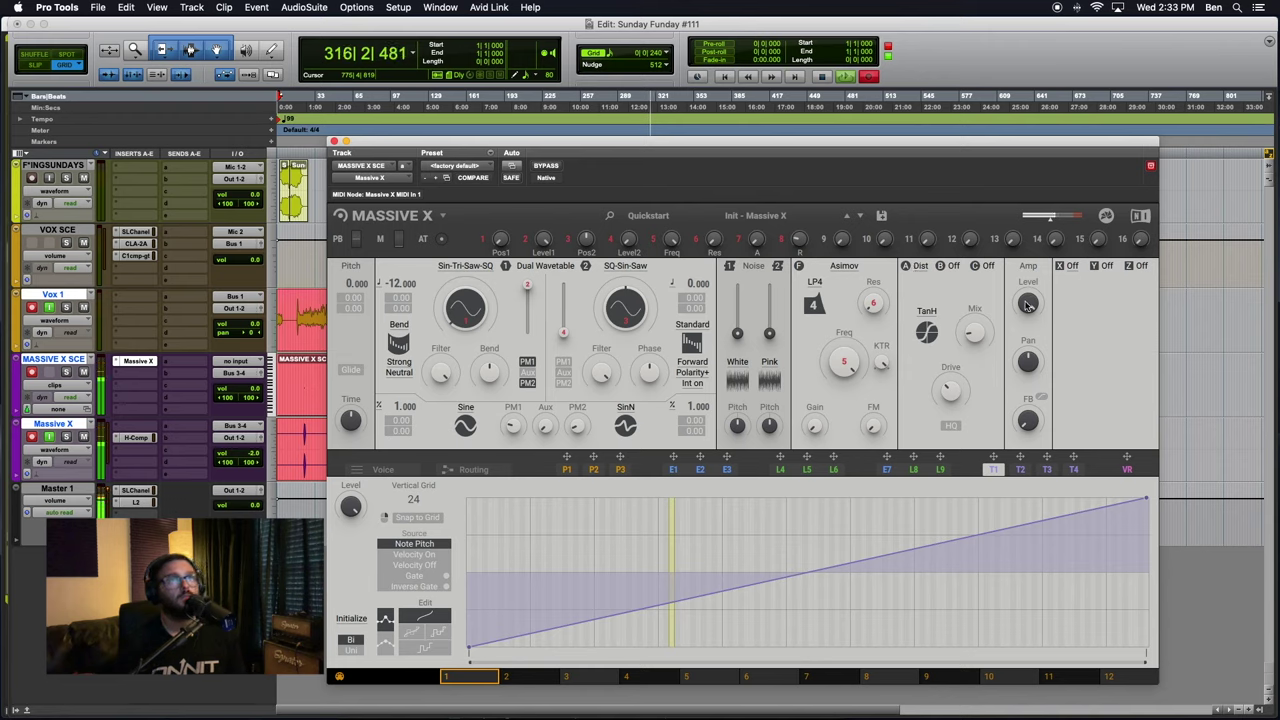
Load the Reverb effect into slot X and set its type to Tight
click(1074, 267)
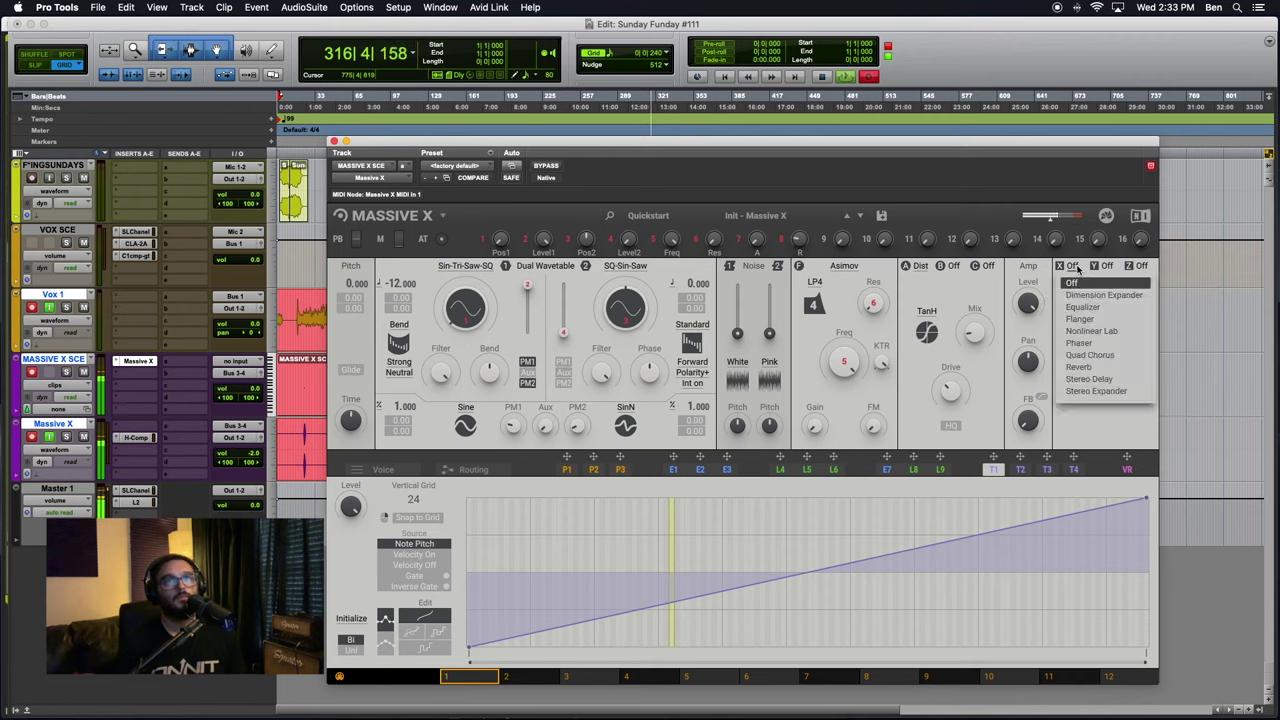
click(1088, 368)
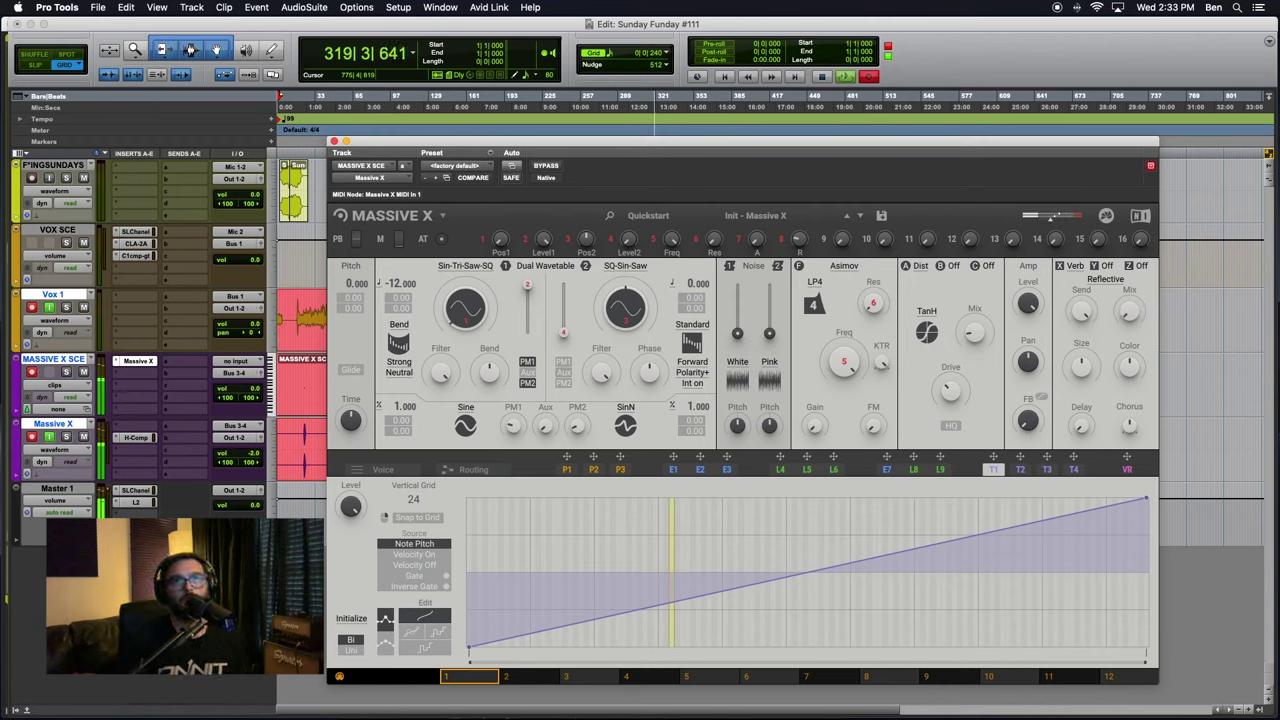
click(1107, 279)
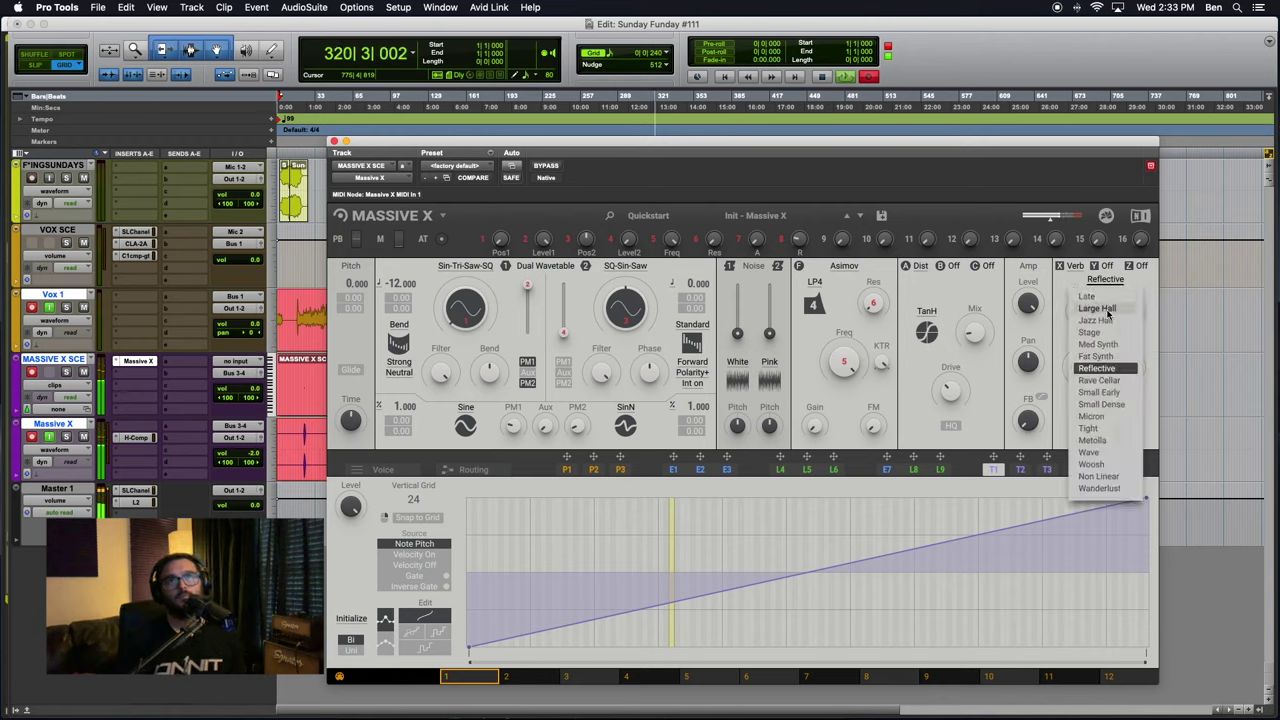
click(1088, 428)
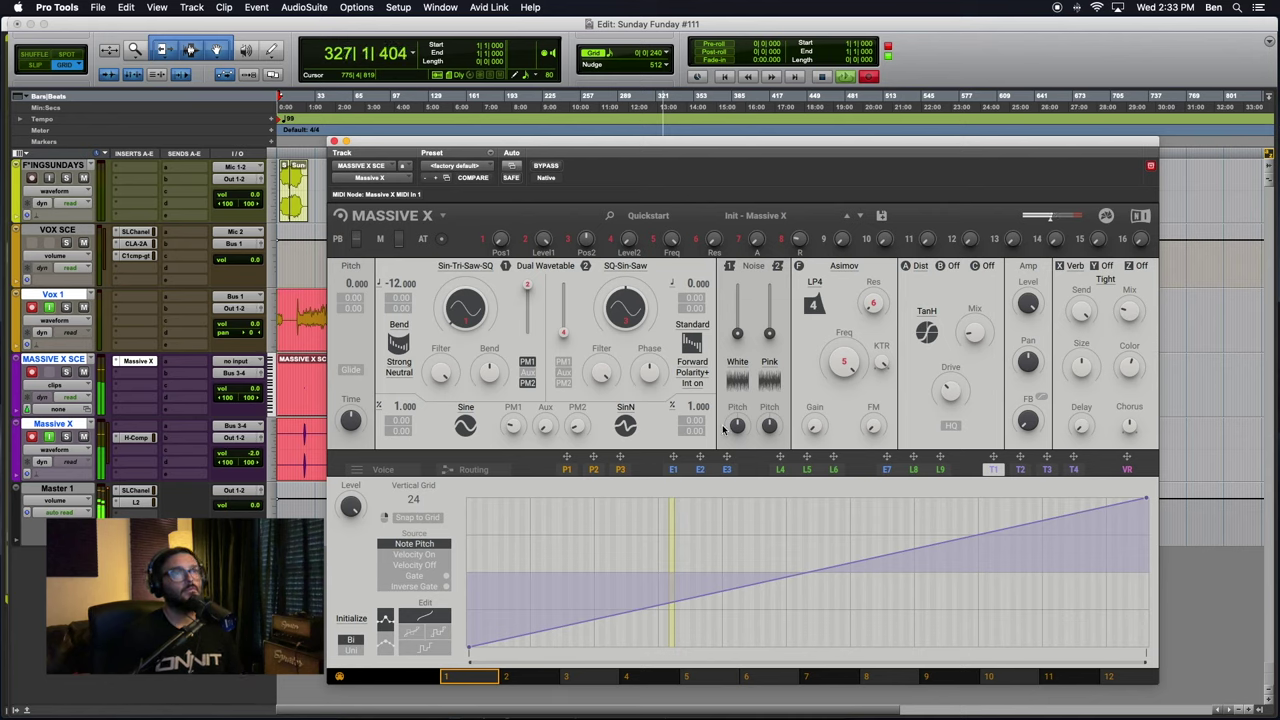
Show the E1 envelope modulators and save the patch as preset DEEP Bass with the author's full name
click(675, 472)
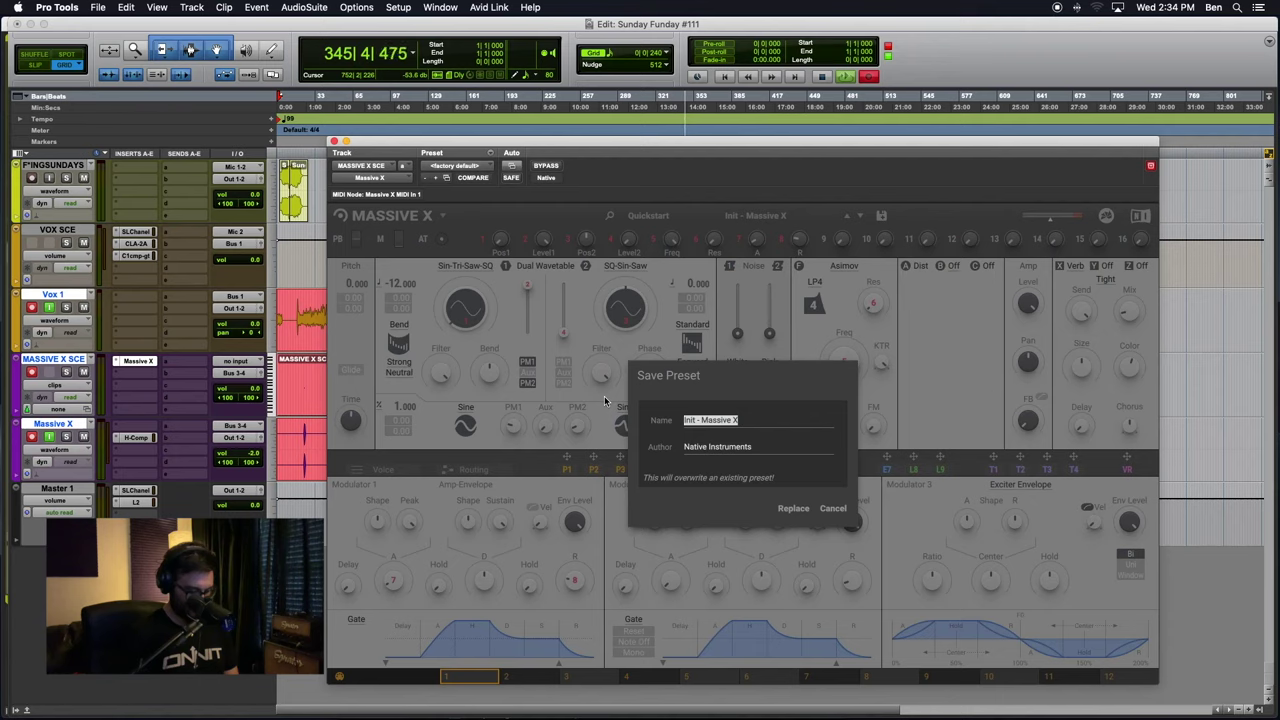
text(DE)
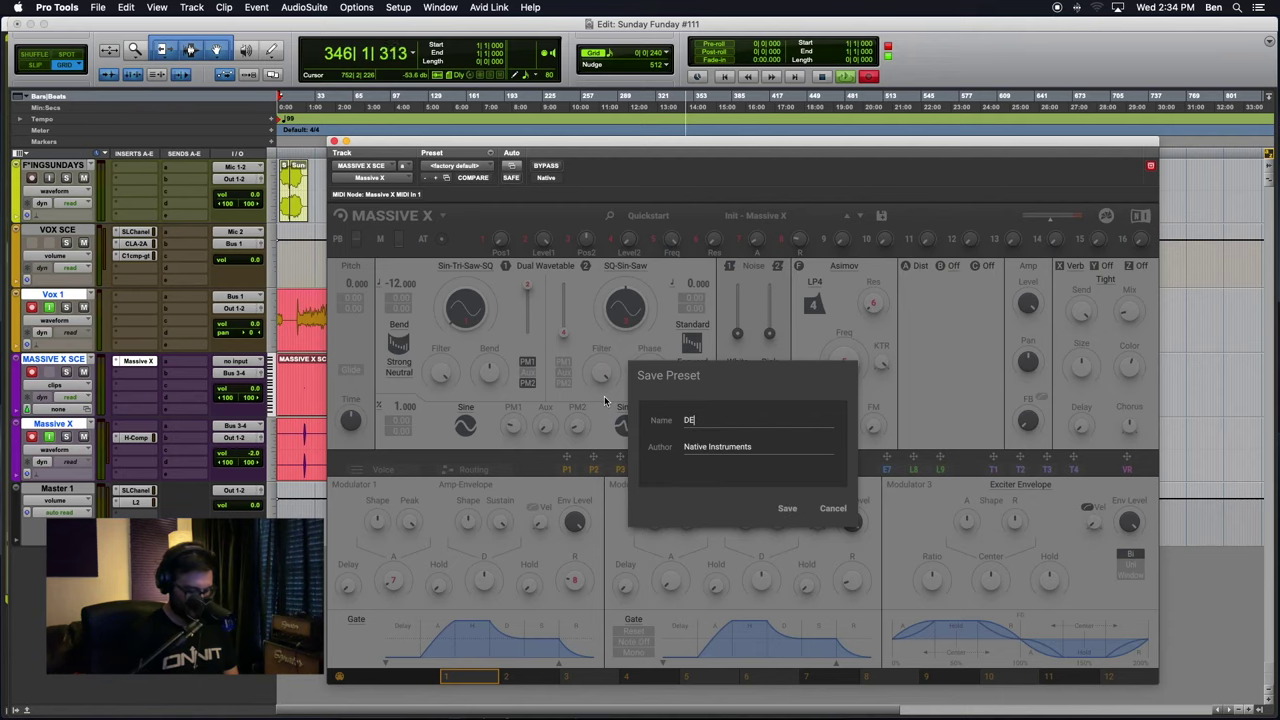
text(EP Bass)
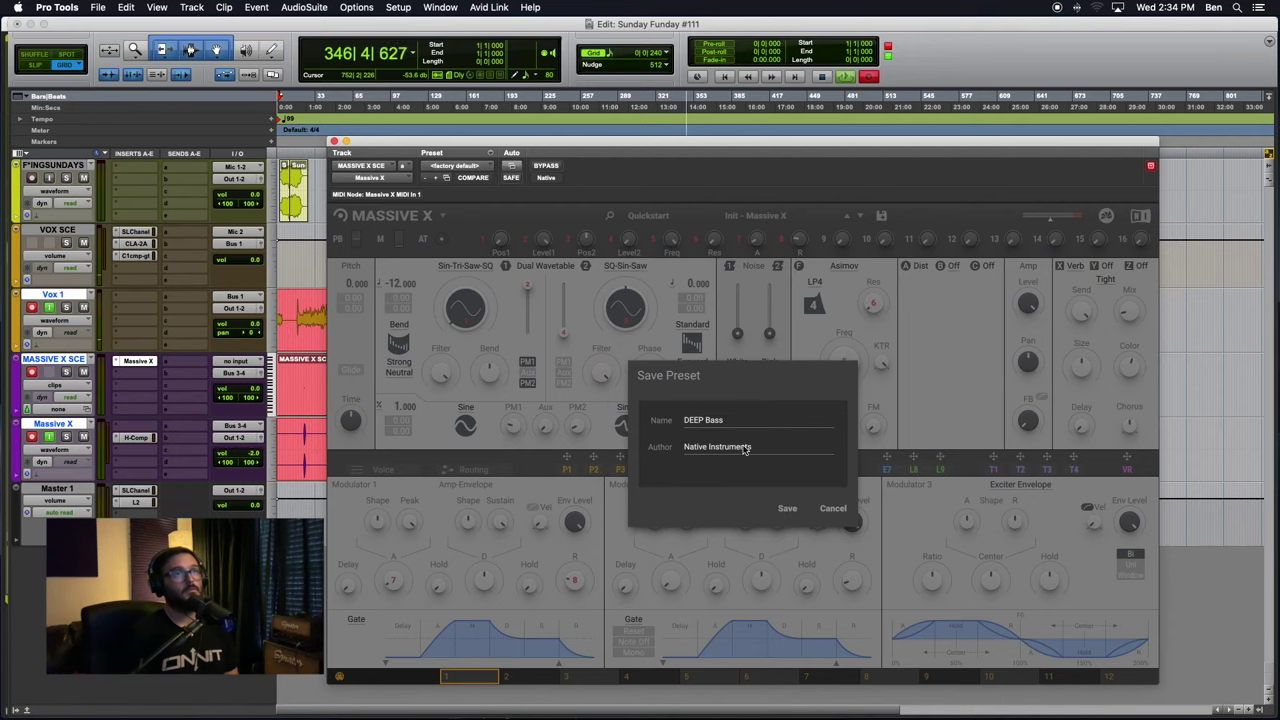
click(744, 449)
text(Be)
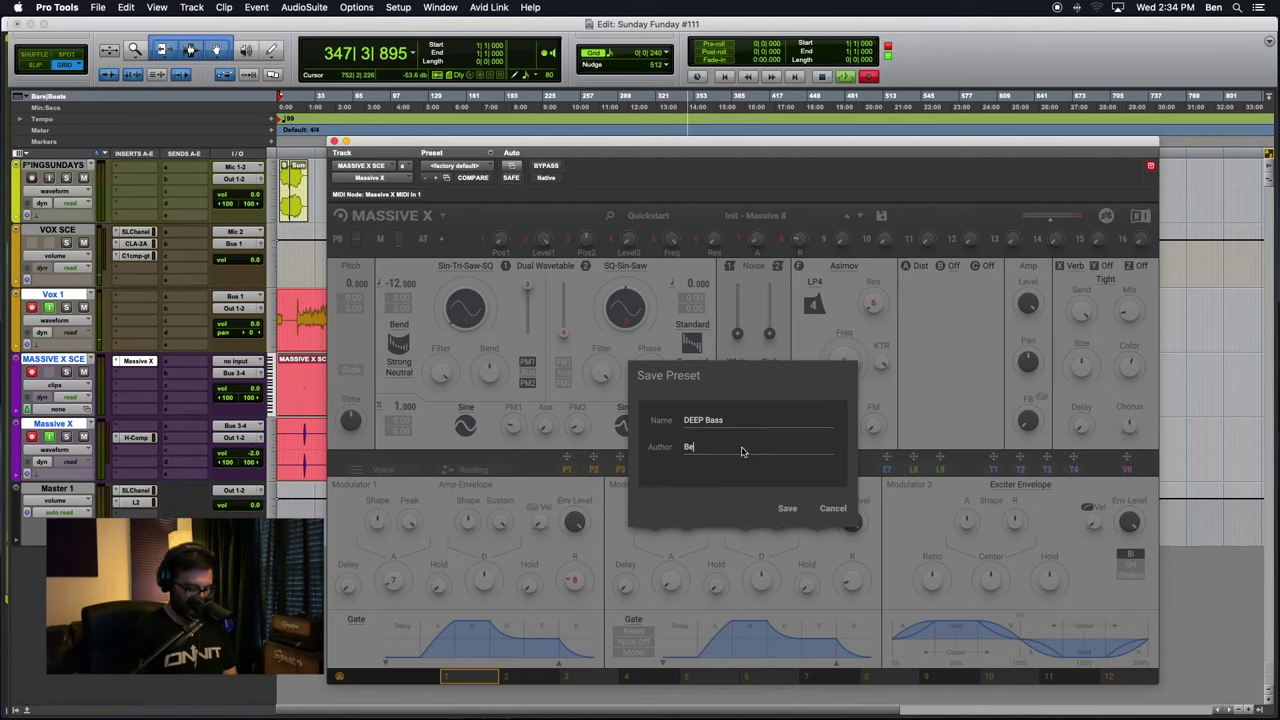
text(n Gorena)
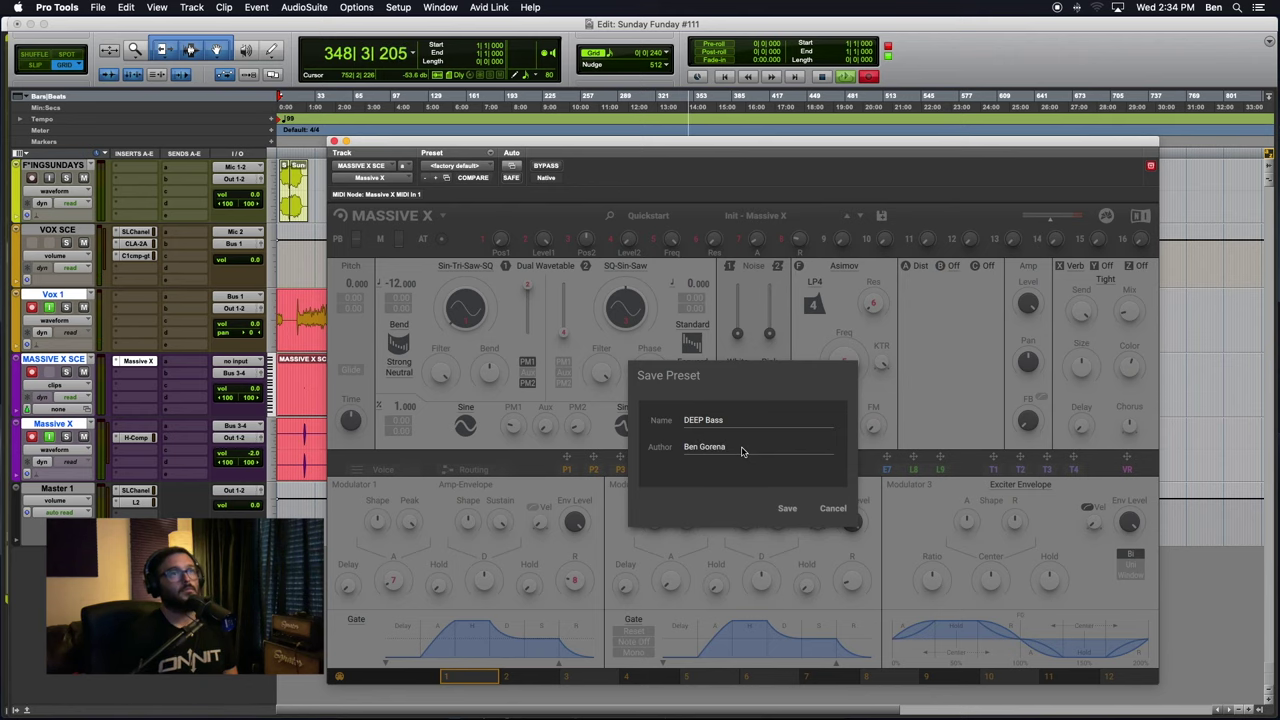
click(787, 508)
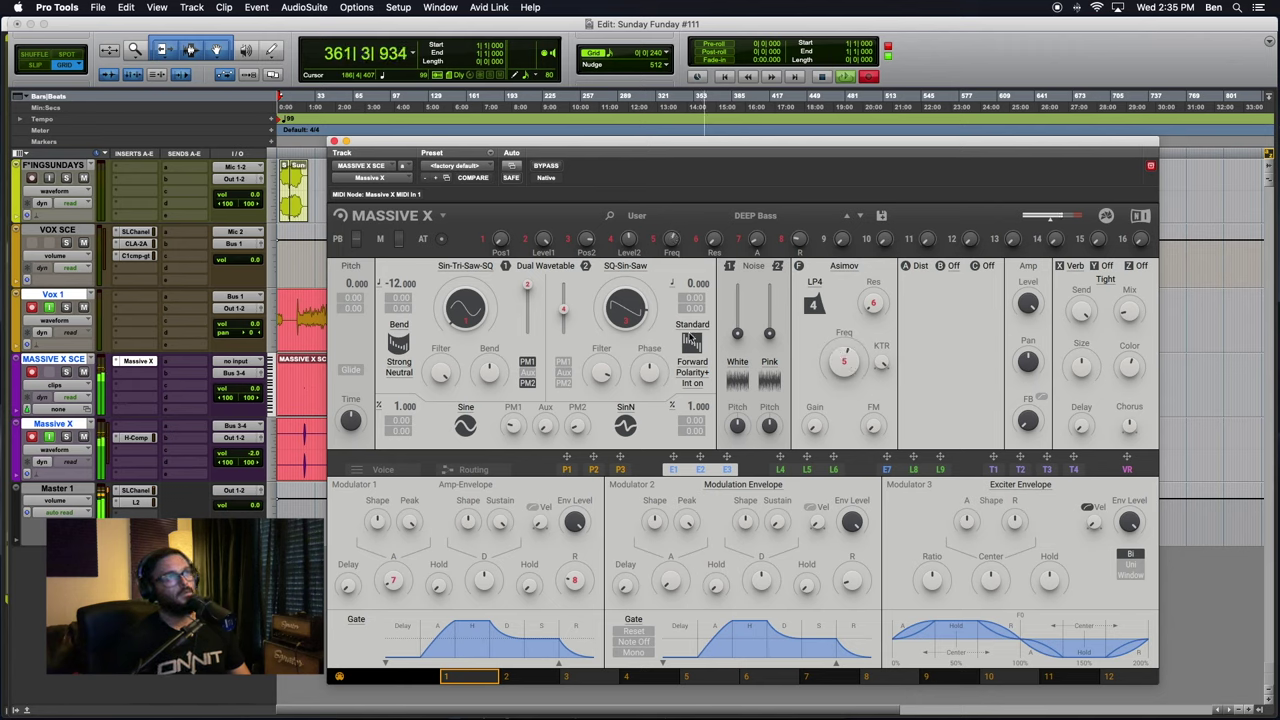
Blend in Vinyl noise from the Friction category at a low level in noise 1 and overwrite the DEEP Bass preset
drag(737, 334, 737, 320)
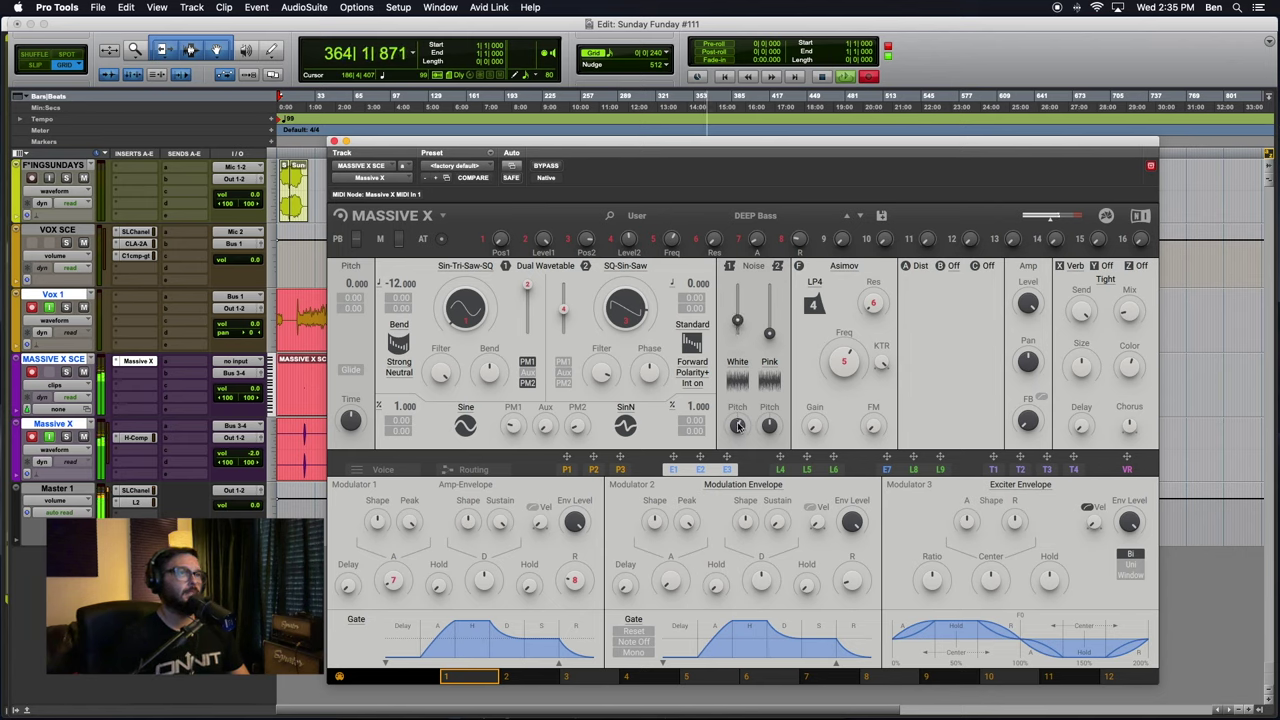
click(737, 366)
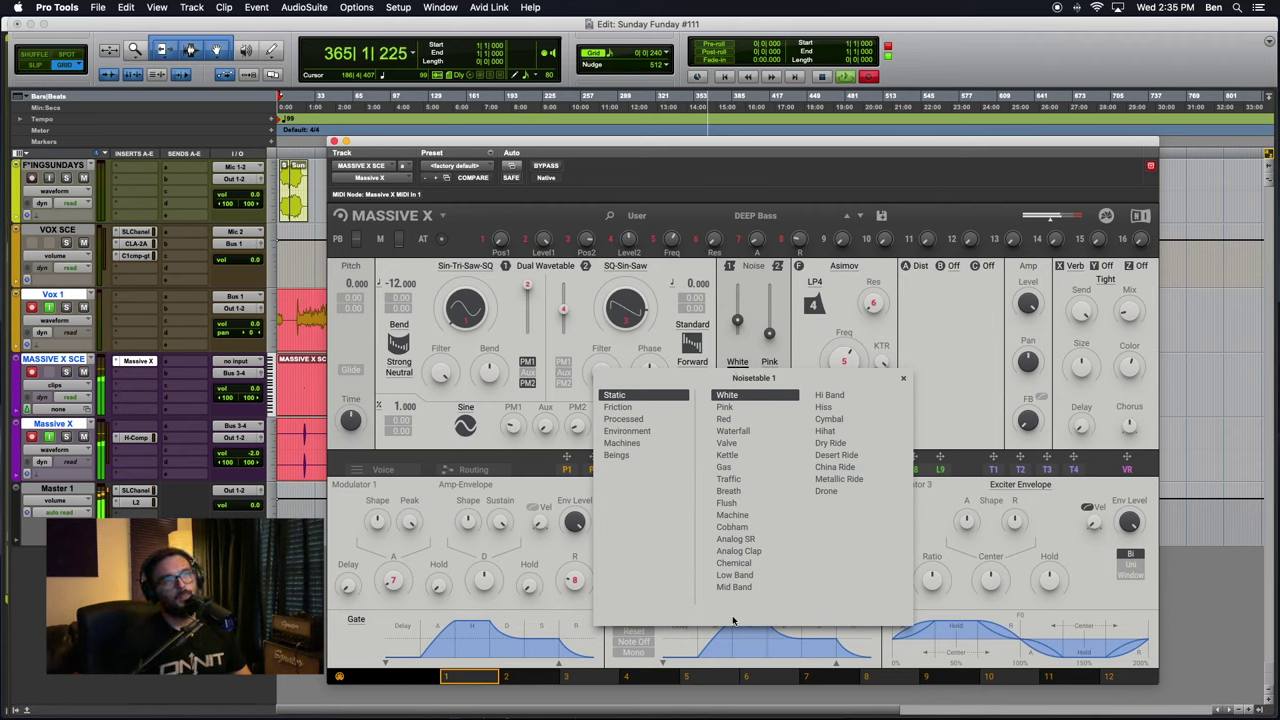
click(618, 407)
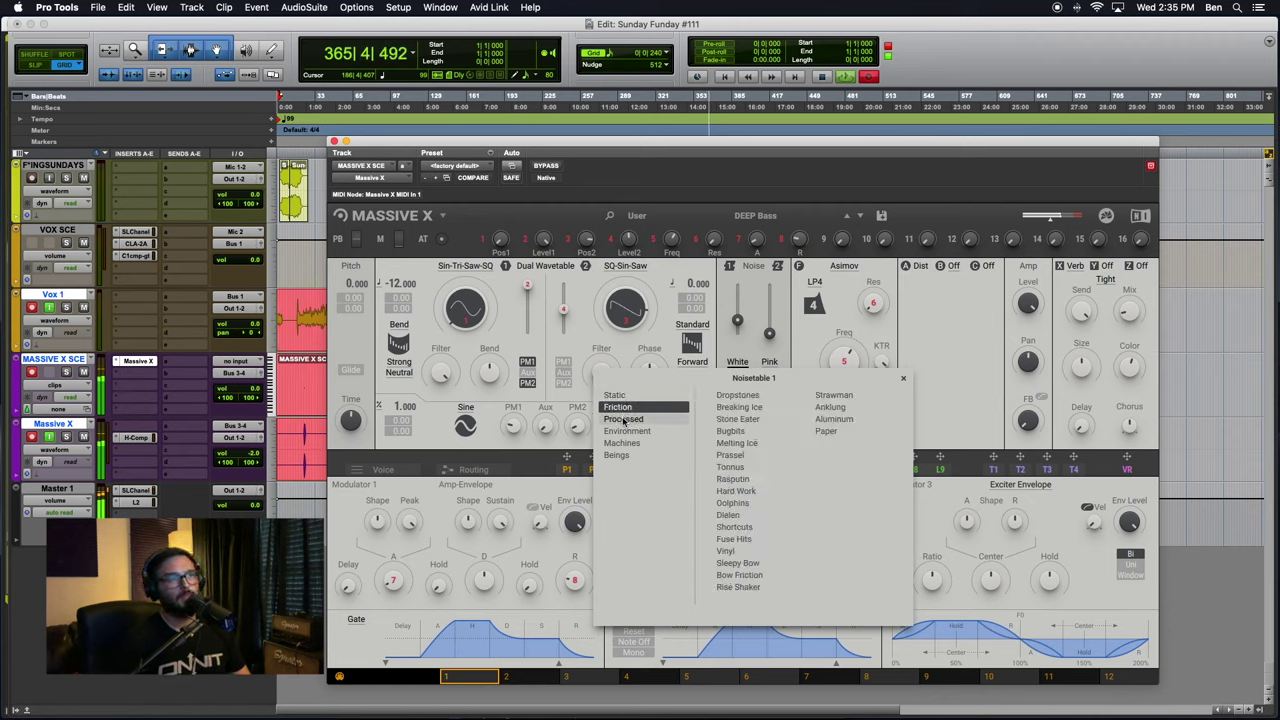
click(725, 551)
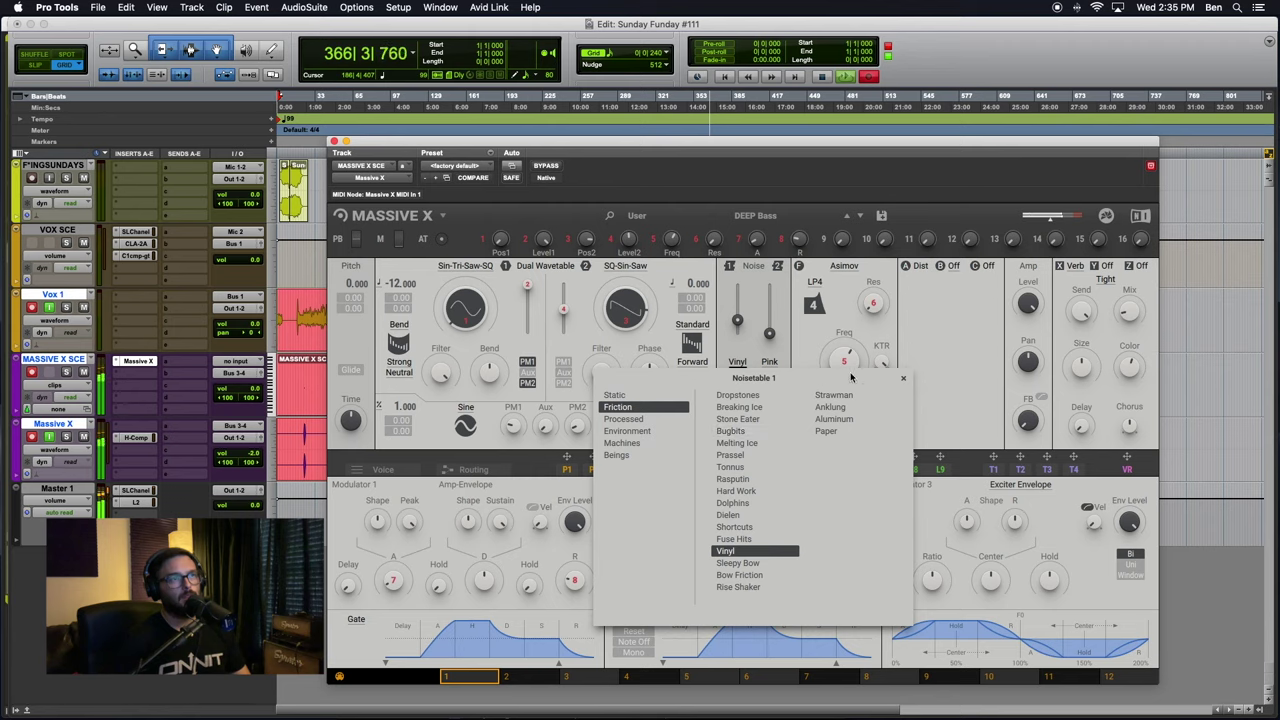
mouse_move(738, 321)
mouse_down()
mouse_move(738, 302)
mouse_move(738, 321)
mouse_up()
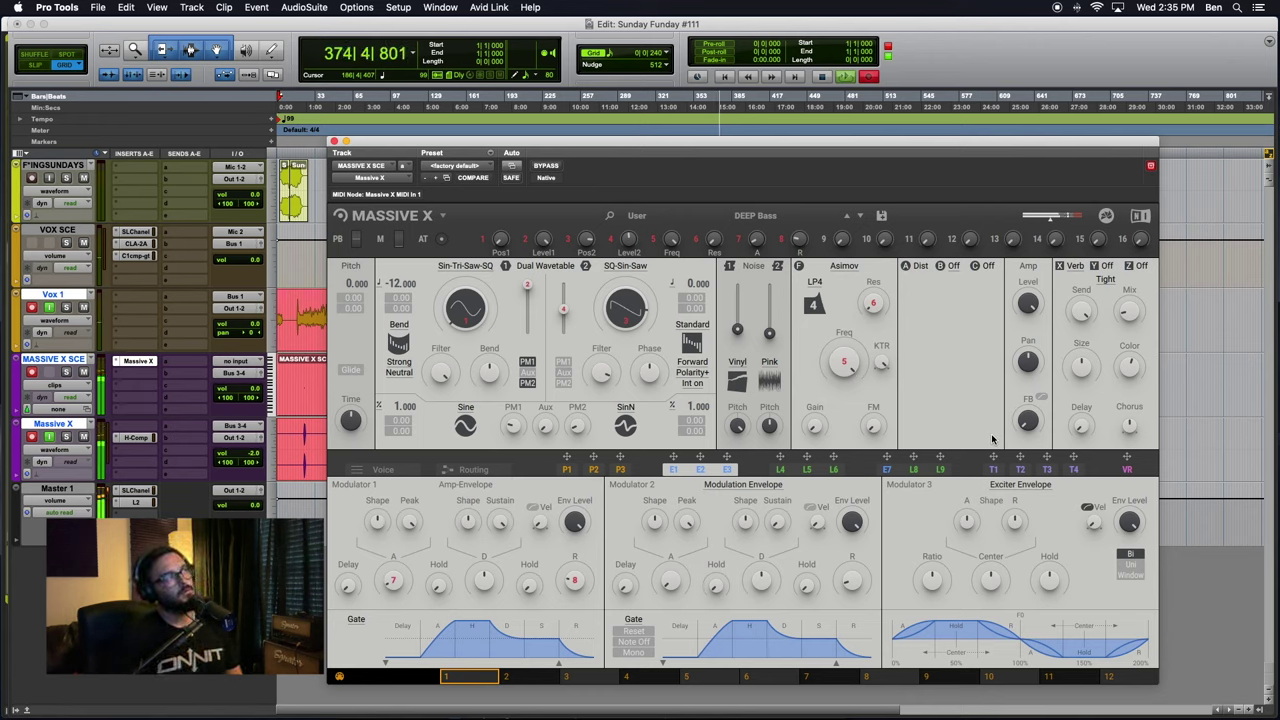
click(881, 217)
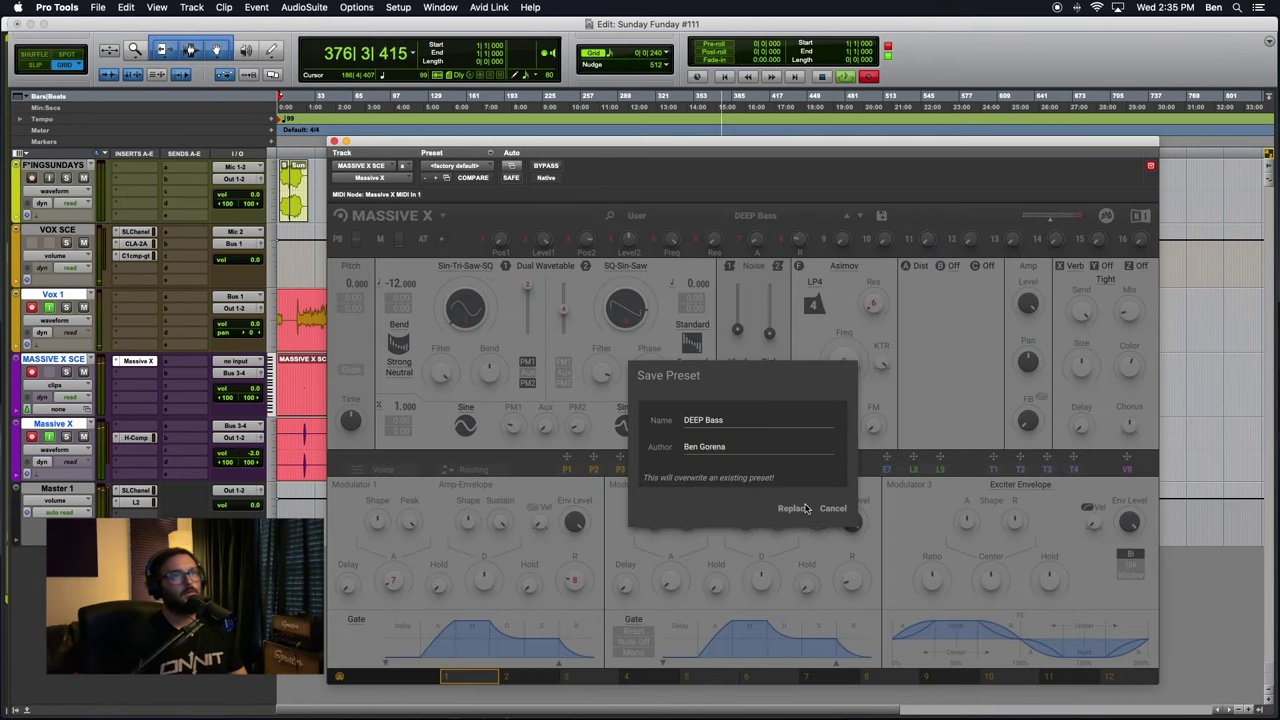
click(798, 510)
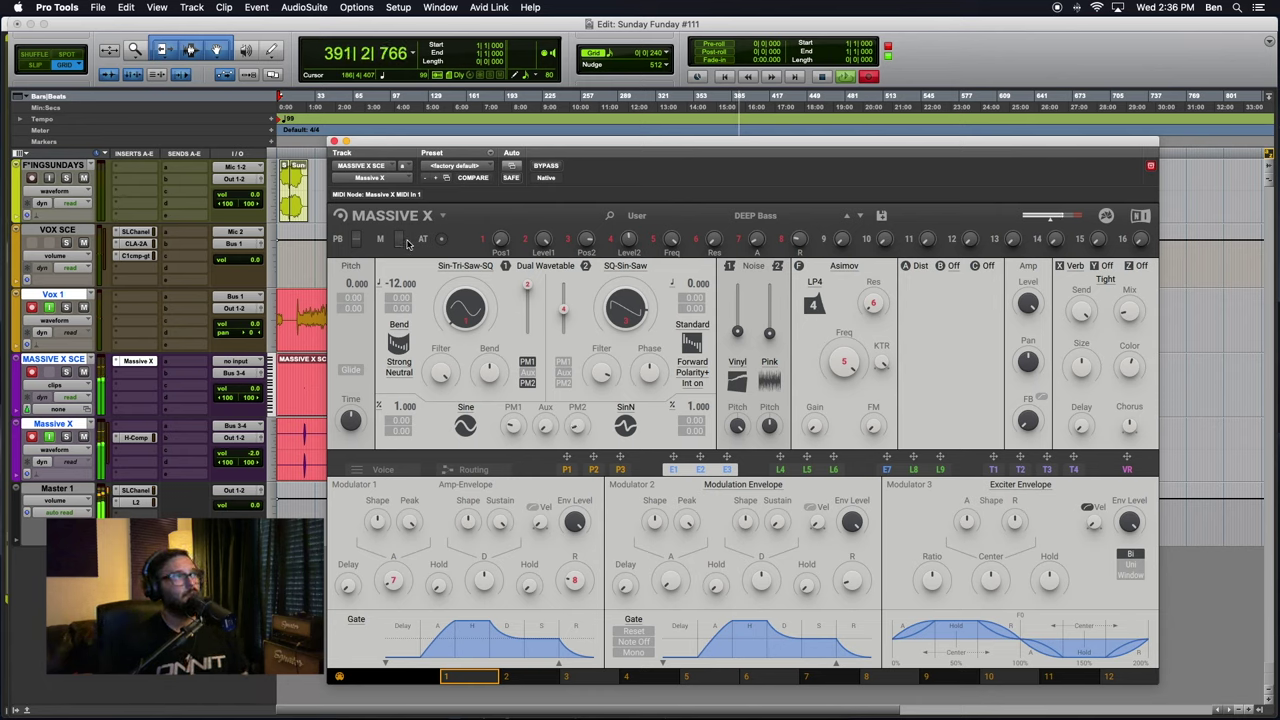
Assign the modulation wheel to the PM2 amount with a positive range and overwrite the DEEP Bass preset
drag(380, 240, 573, 447)
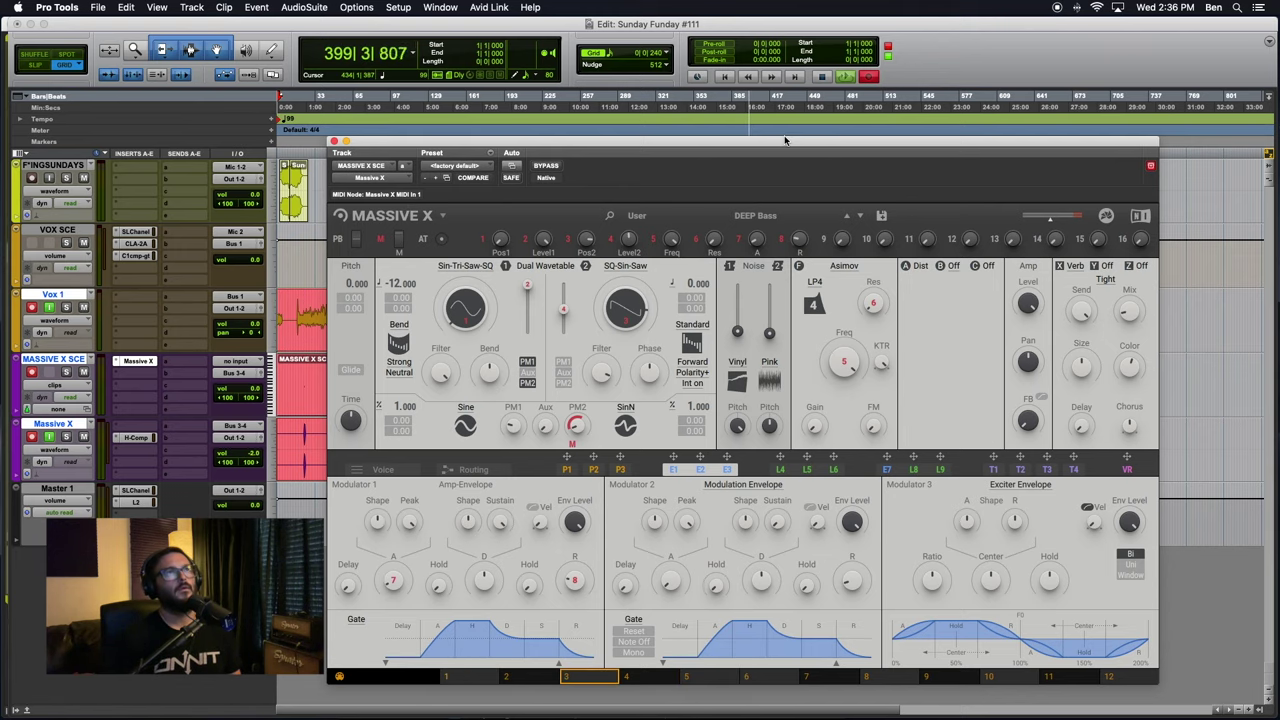
drag(810, 188, 695, 112)
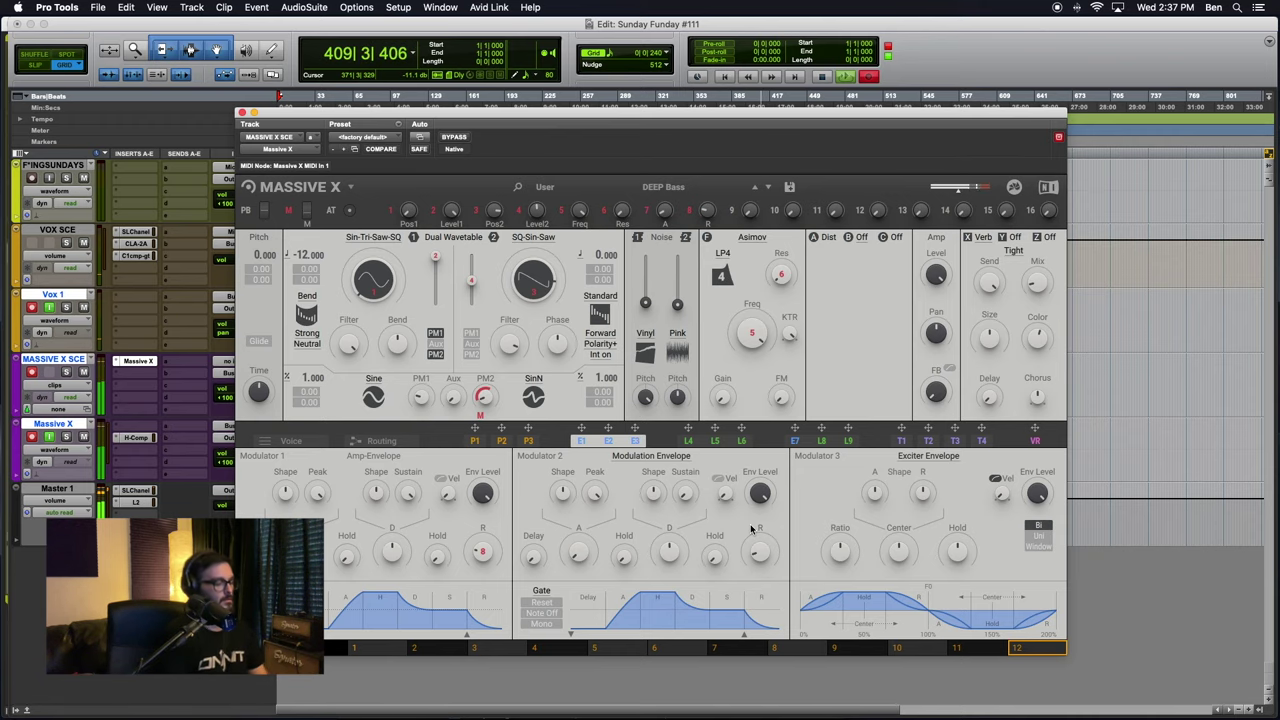
click(790, 191)
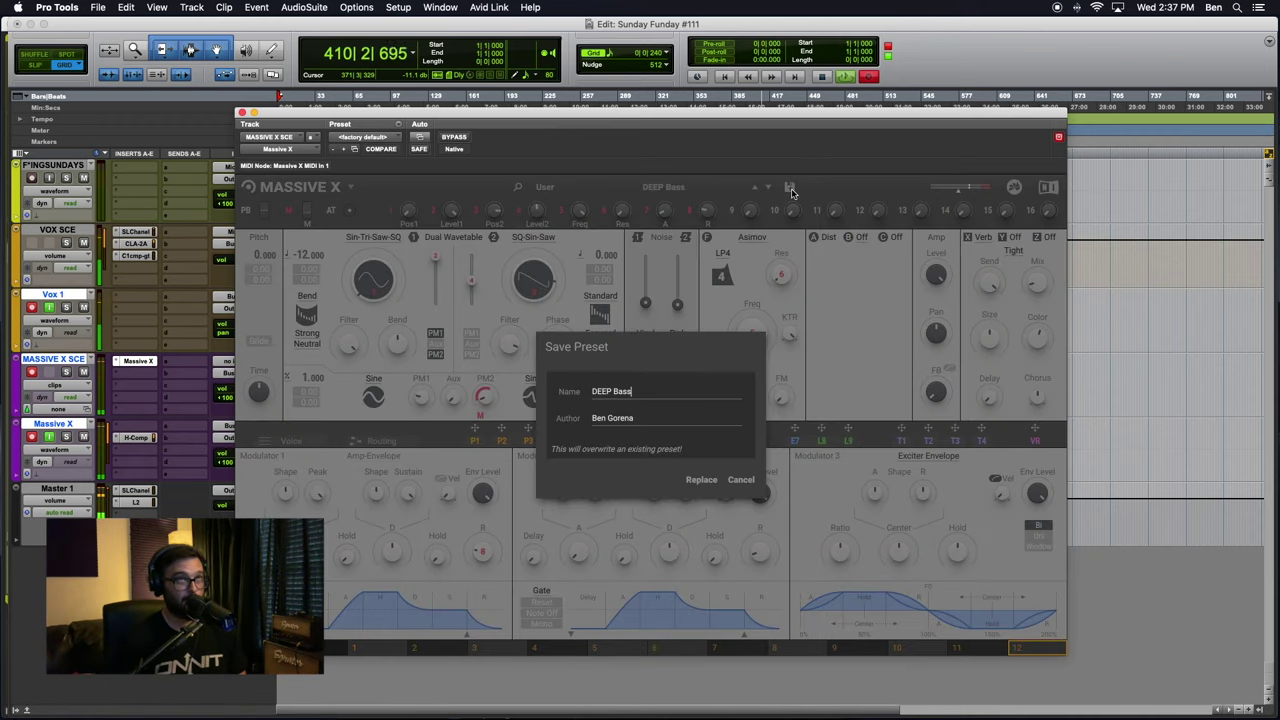
click(698, 485)
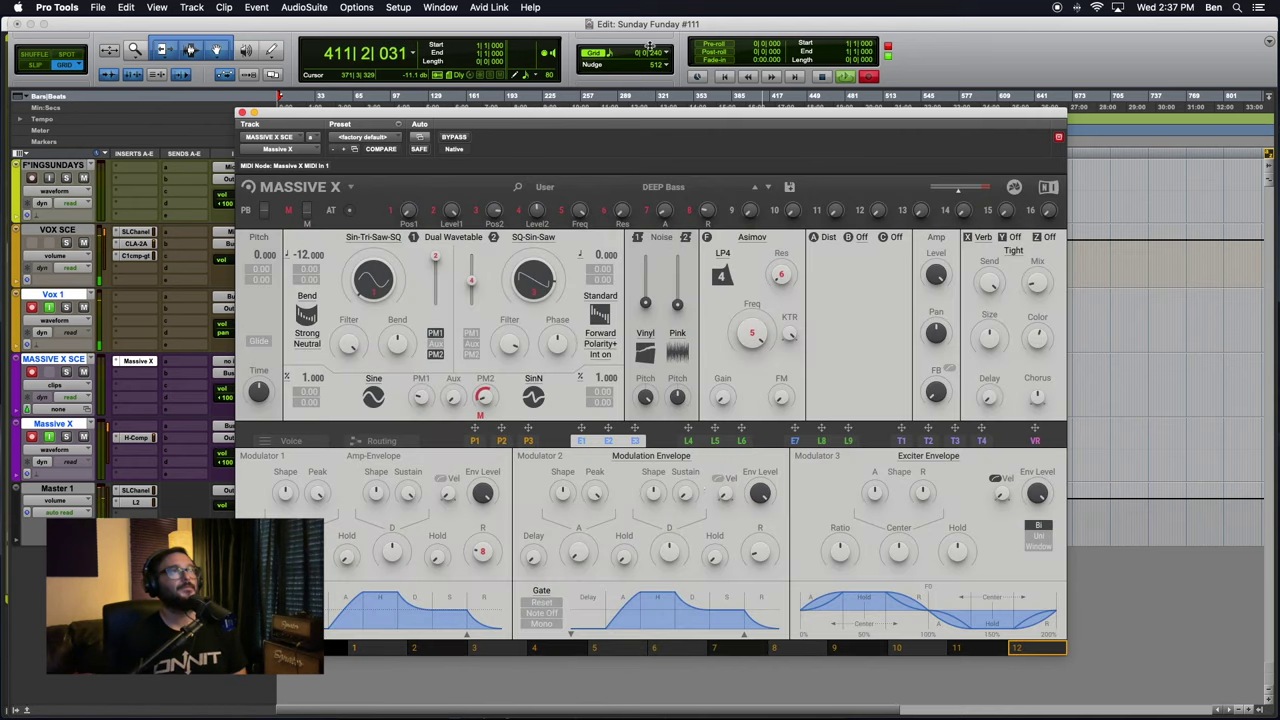
drag(565, 118, 585, 152)
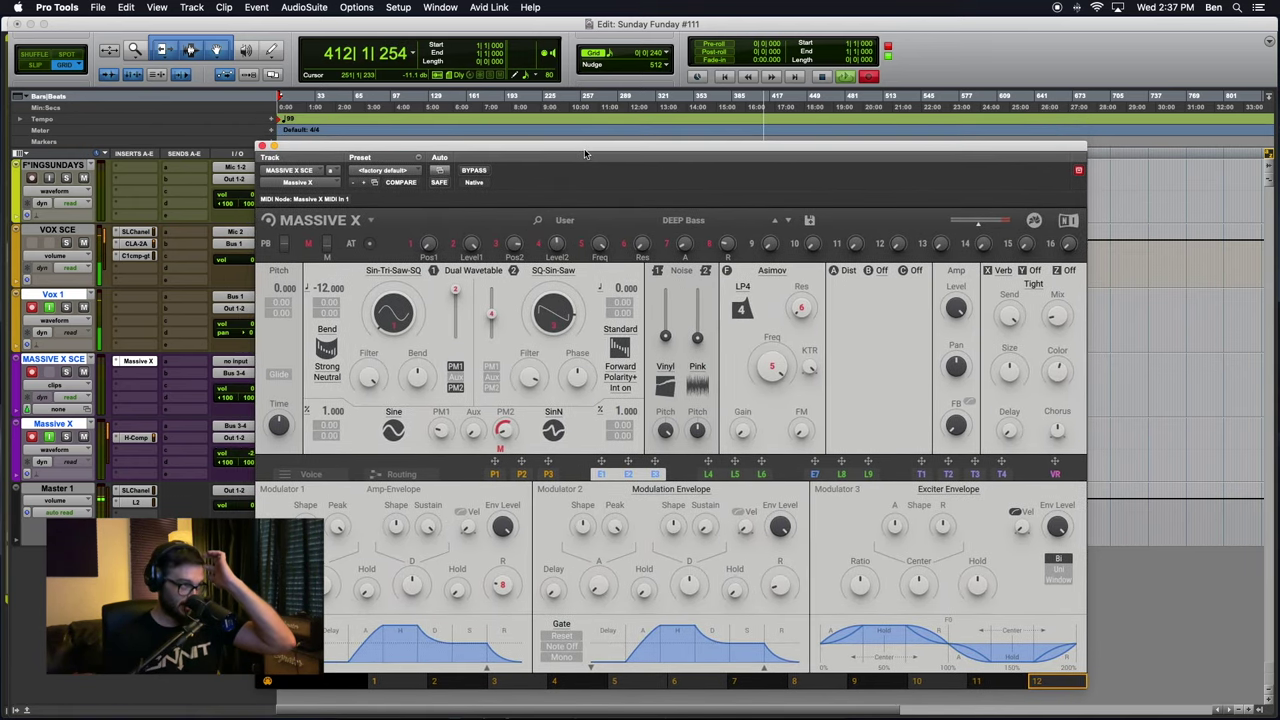